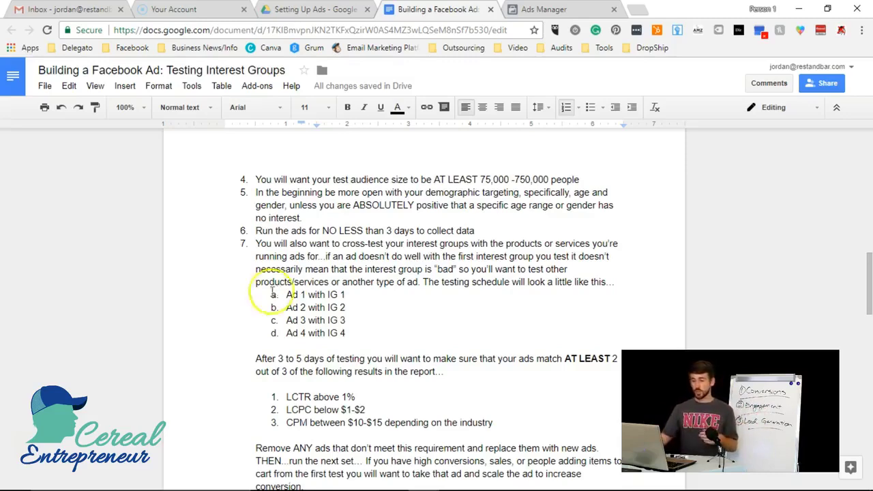
Review the document's testing schedule that pairs each ad with an interest group, and the result criteria below it
{"action": "scroll", "coordinate": [283, 313], "scroll_direction": "down", "scroll_amount": 1}
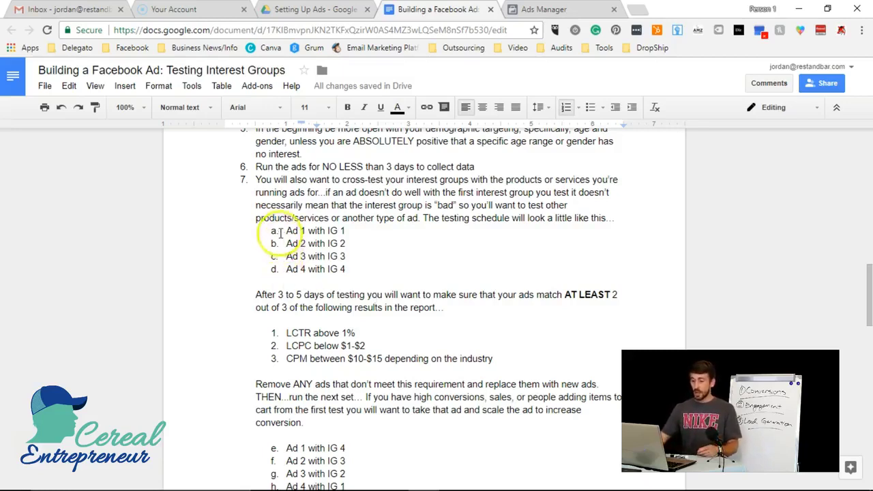
{"action": "left_click_drag", "start_coordinate": [287, 232], "coordinate": [298, 230]}
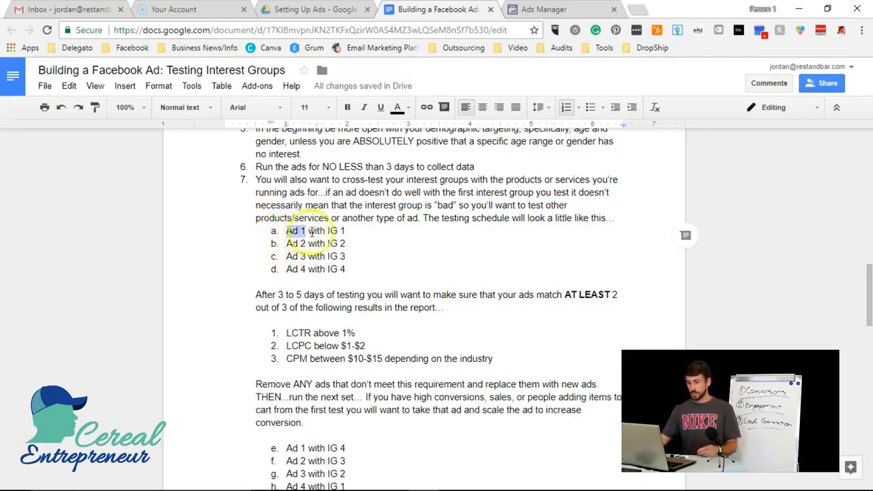
{"action": "left_click", "coordinate": [332, 231]}
{"action": "left_click_drag", "start_coordinate": [328, 231], "coordinate": [346, 230]}
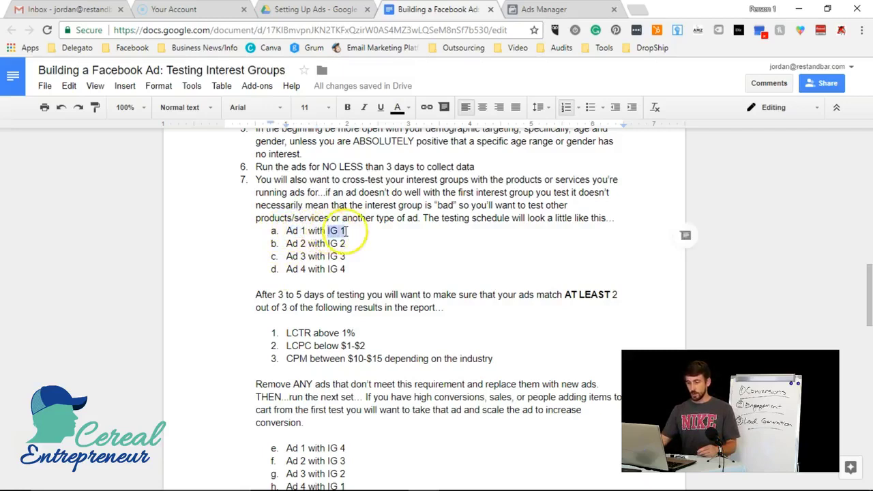
{"action": "left_click_drag", "start_coordinate": [287, 243], "coordinate": [298, 244]}
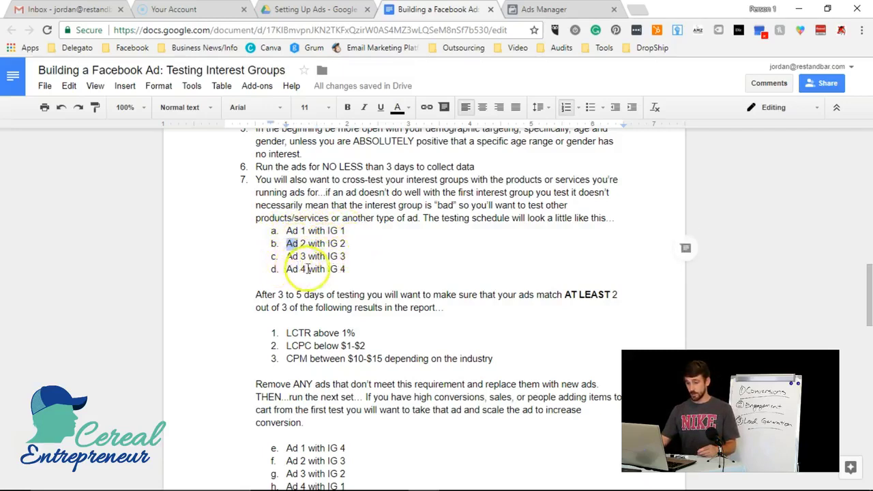
{"action": "scroll", "coordinate": [353, 267], "scroll_direction": "down", "scroll_amount": 1}
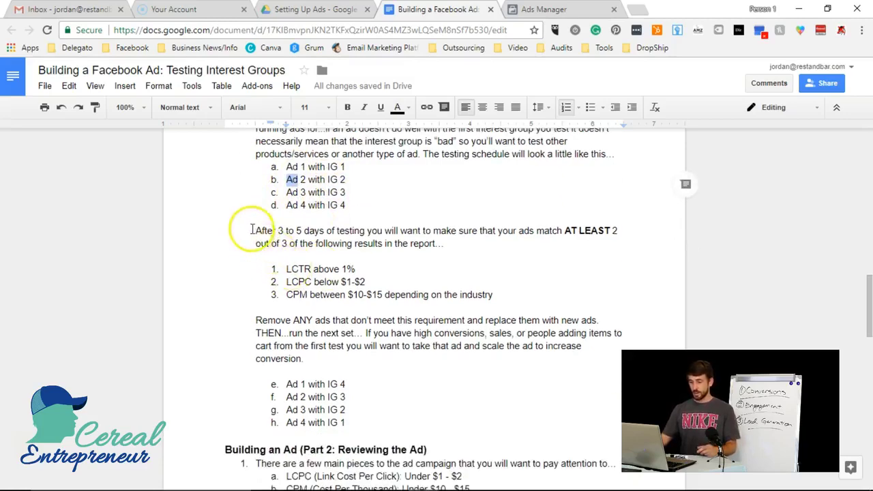
{"action": "scroll", "coordinate": [343, 257], "scroll_direction": "up", "scroll_amount": 2}
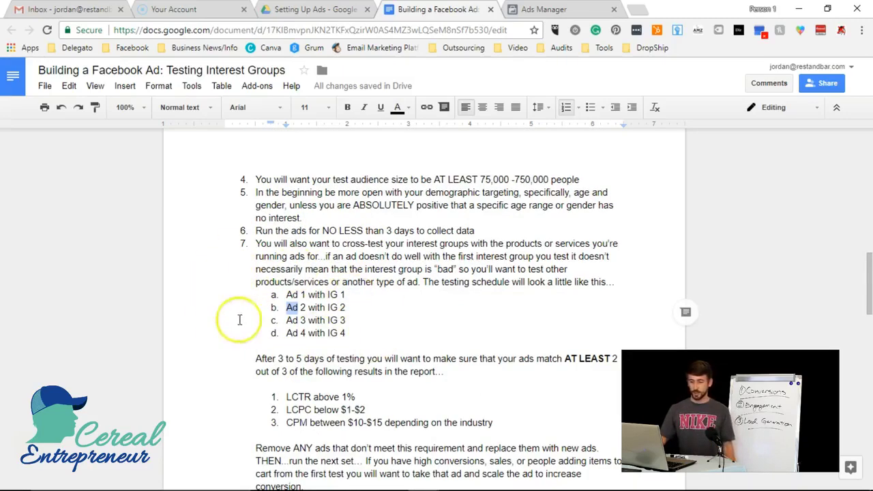
Switch to Ads Manager, choose the Conversions objective, and continue with the campaign named "Conversions - IG - DMS"
{"action": "key", "text": "ctrl+Tab"}
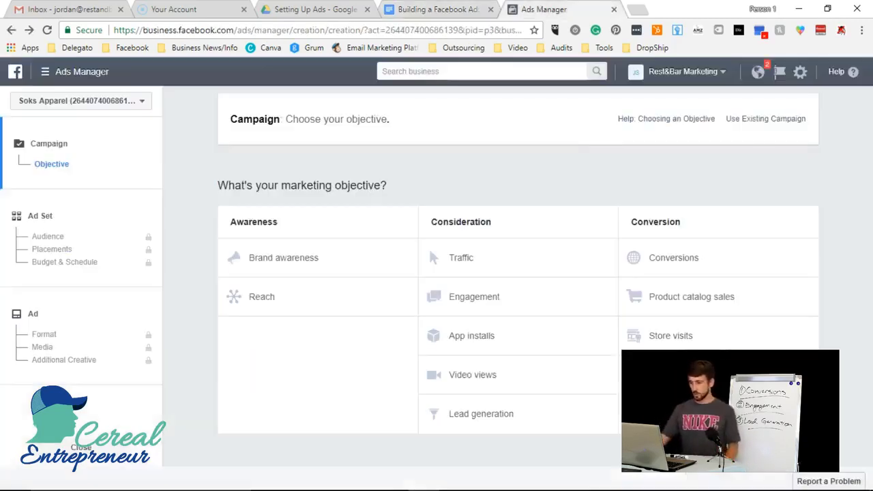
{"action": "left_click", "coordinate": [645, 255]}
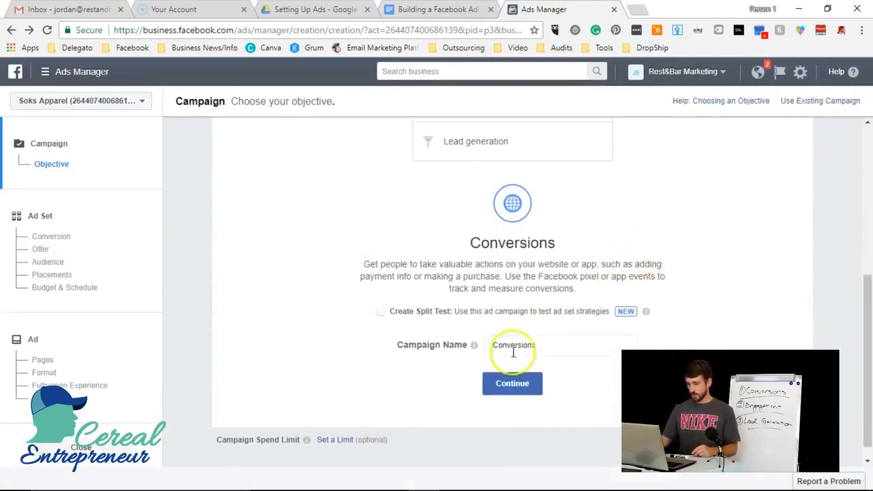
{"action": "left_click", "coordinate": [554, 344]}
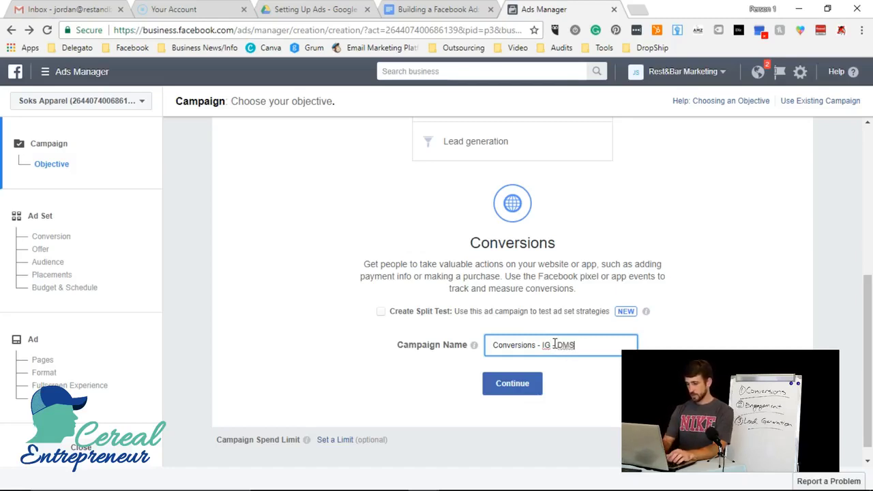
{"action": "left_click", "coordinate": [521, 382]}
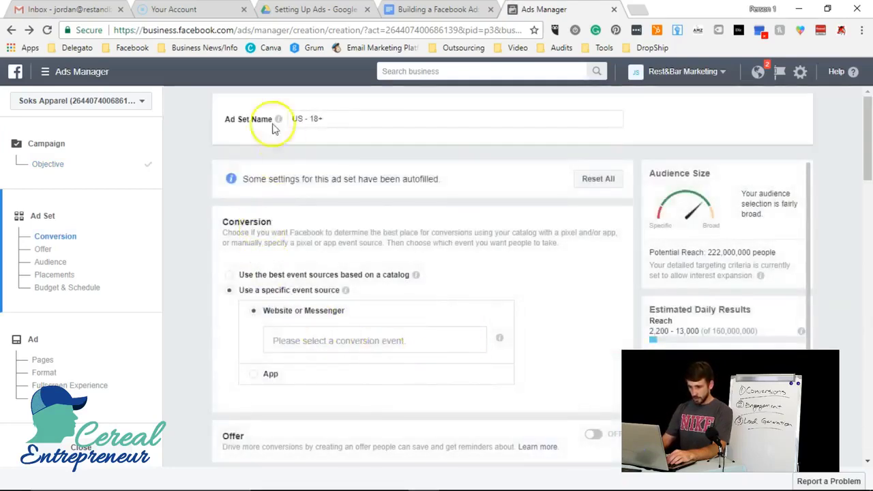
Name the ad set "US - 18-65+ - Celebrities Public Figures" and choose Purchase as the website conversion event
{"action": "left_click", "coordinate": [330, 118]}
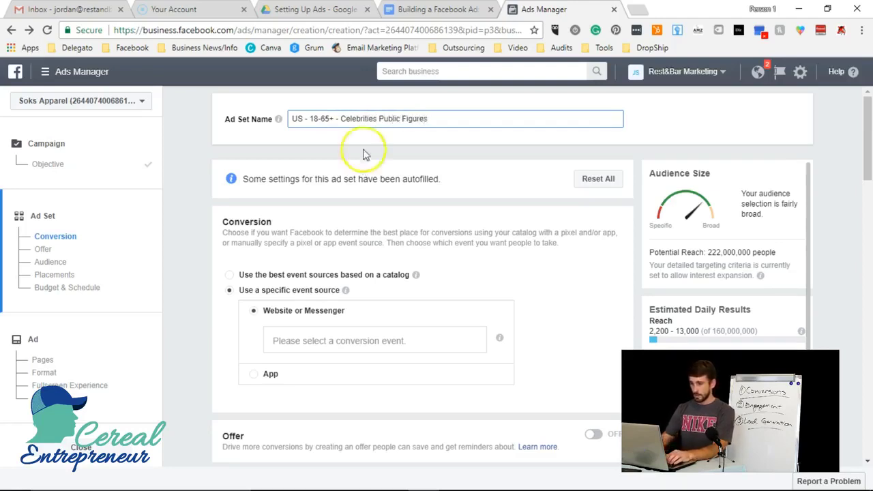
{"action": "scroll", "coordinate": [334, 198], "scroll_direction": "down", "scroll_amount": 2}
{"action": "left_click", "coordinate": [310, 244]}
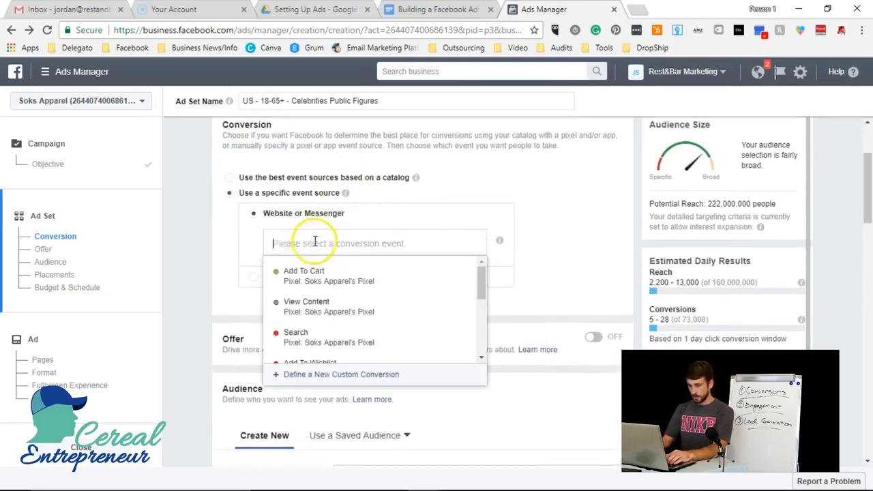
{"action": "scroll", "coordinate": [326, 279], "scroll_direction": "down", "scroll_amount": 6}
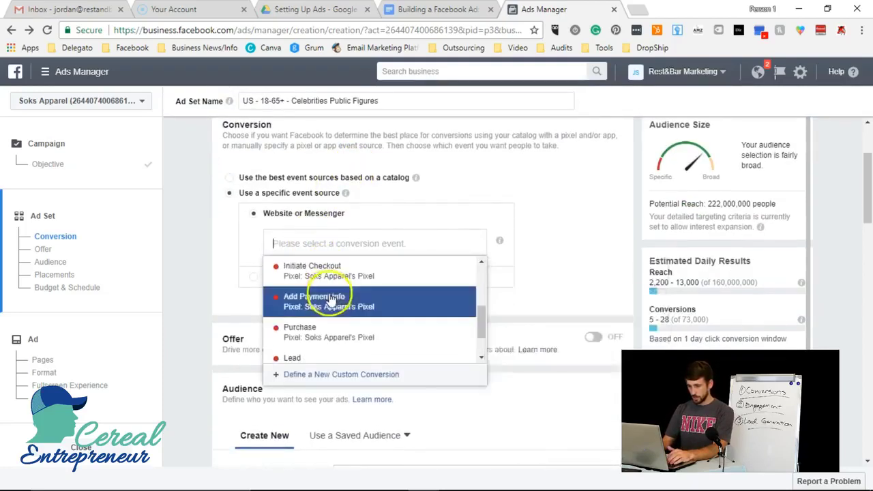
{"action": "scroll", "coordinate": [338, 283], "scroll_direction": "down", "scroll_amount": 1}
{"action": "scroll", "coordinate": [310, 222], "scroll_direction": "up", "scroll_amount": 8}
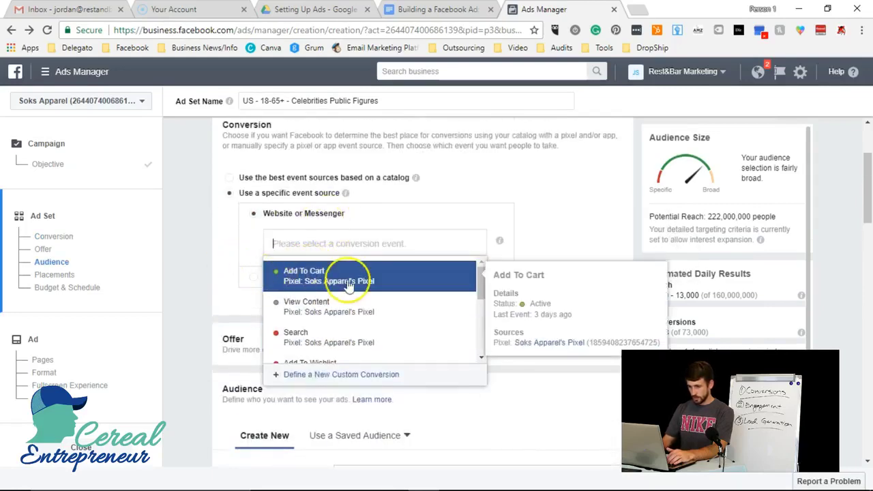
{"action": "scroll", "coordinate": [348, 283], "scroll_direction": "down", "scroll_amount": 5}
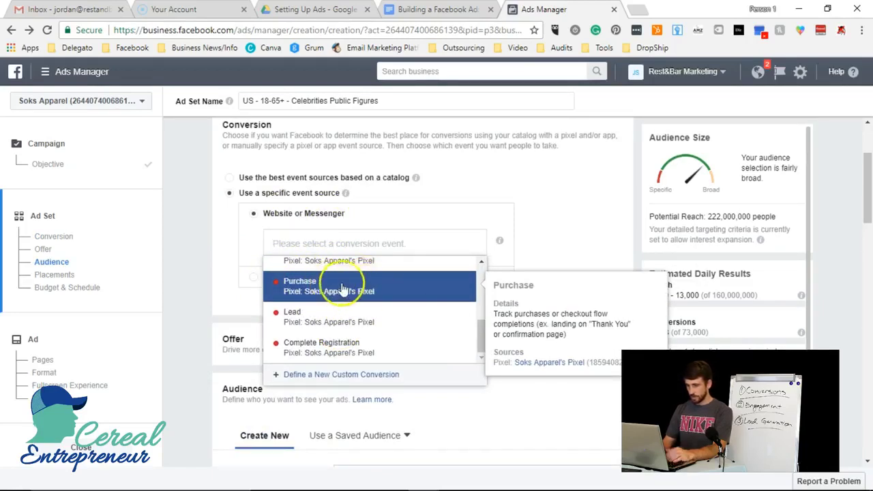
{"action": "left_click", "coordinate": [341, 290]}
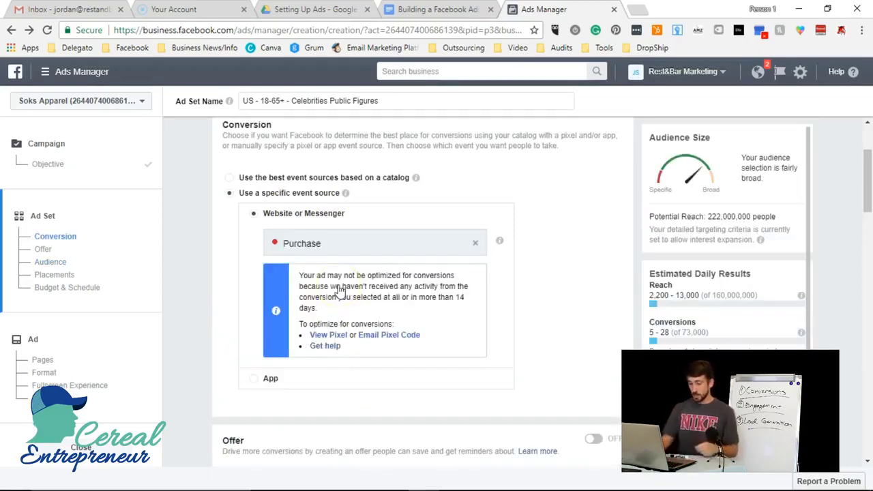
Clear the selected conversion event, look through the available pixel events, and select Purchase again
{"action": "scroll", "coordinate": [205, 254], "scroll_direction": "down", "scroll_amount": 2}
{"action": "scroll", "coordinate": [259, 248], "scroll_direction": "up", "scroll_amount": 1}
{"action": "double_click", "coordinate": [366, 176]}
{"action": "left_click", "coordinate": [475, 178]}
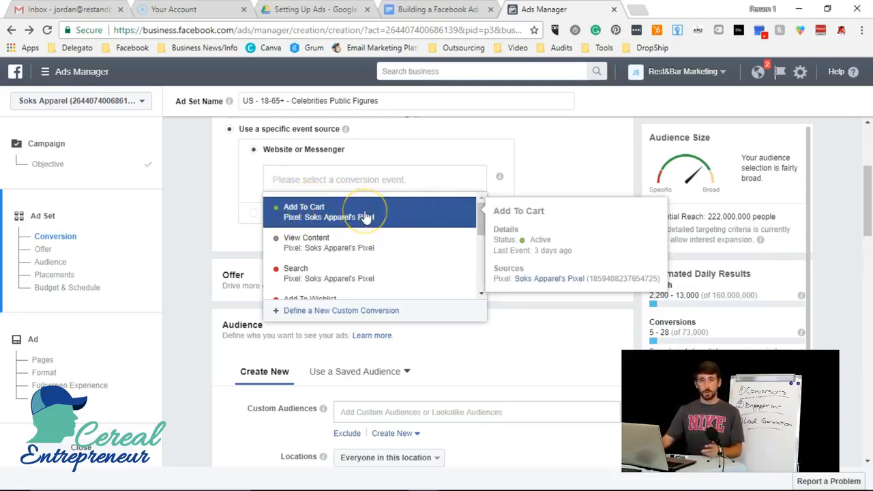
{"action": "scroll", "coordinate": [369, 219], "scroll_direction": "down", "scroll_amount": 2}
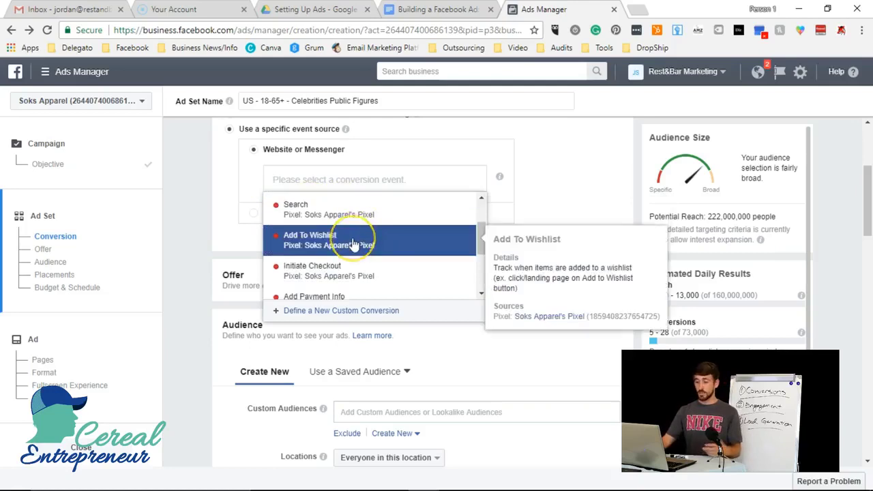
{"action": "scroll", "coordinate": [359, 240], "scroll_direction": "down", "scroll_amount": 2}
{"action": "mouse_move", "coordinate": [339, 271]}
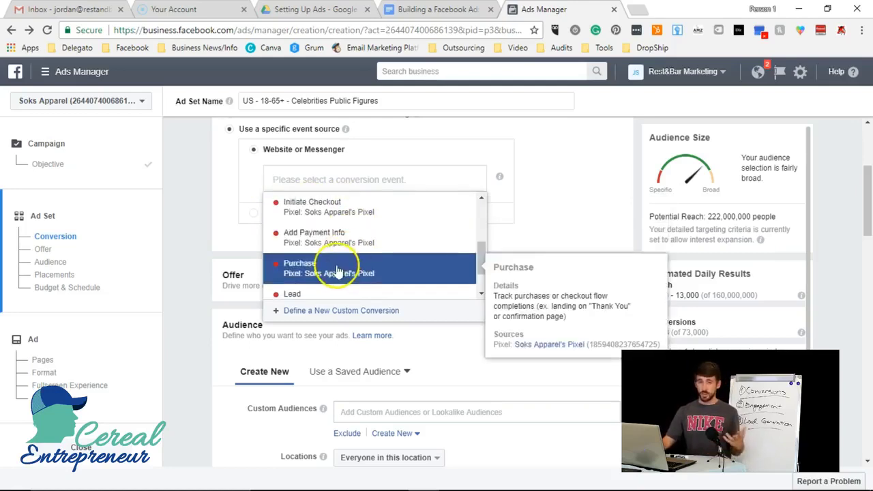
{"action": "left_click", "coordinate": [337, 271]}
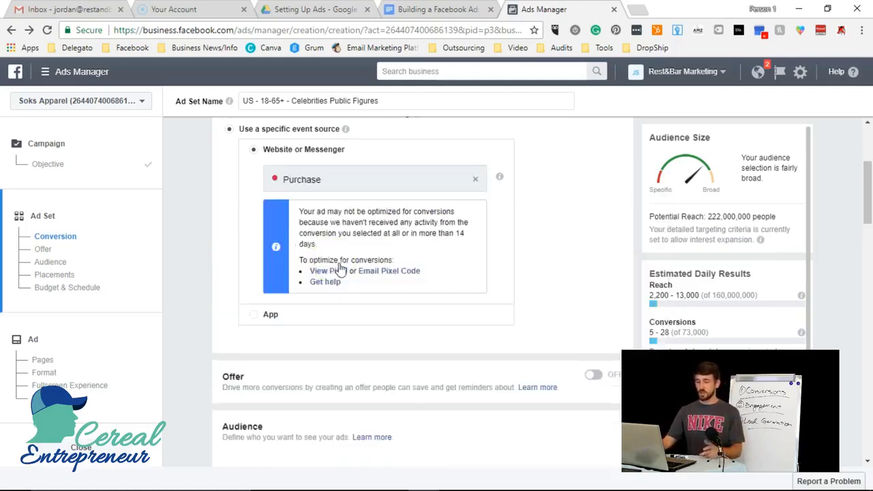
Turn on the ad set's offer option and select the Cereal Entrepreneur page for it
{"action": "scroll", "coordinate": [220, 201], "scroll_direction": "down", "scroll_amount": 2}
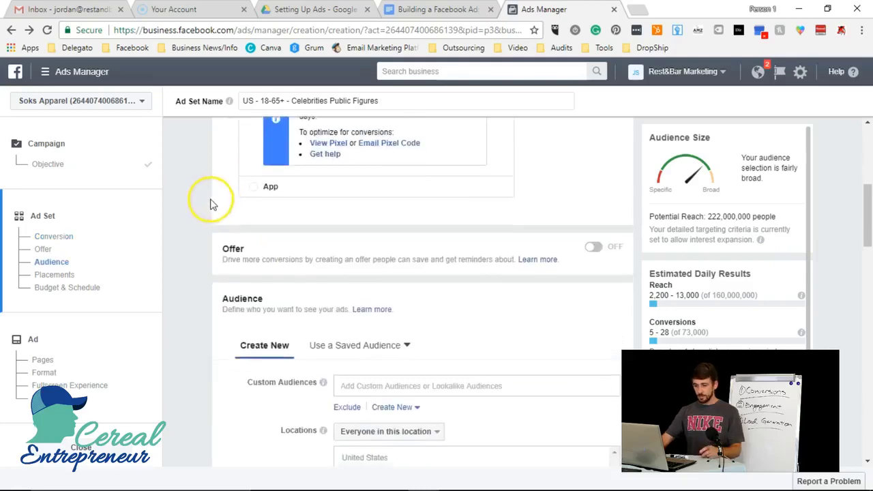
{"action": "scroll", "coordinate": [213, 206], "scroll_direction": "down", "scroll_amount": 2}
{"action": "scroll", "coordinate": [214, 206], "scroll_direction": "up", "scroll_amount": 1}
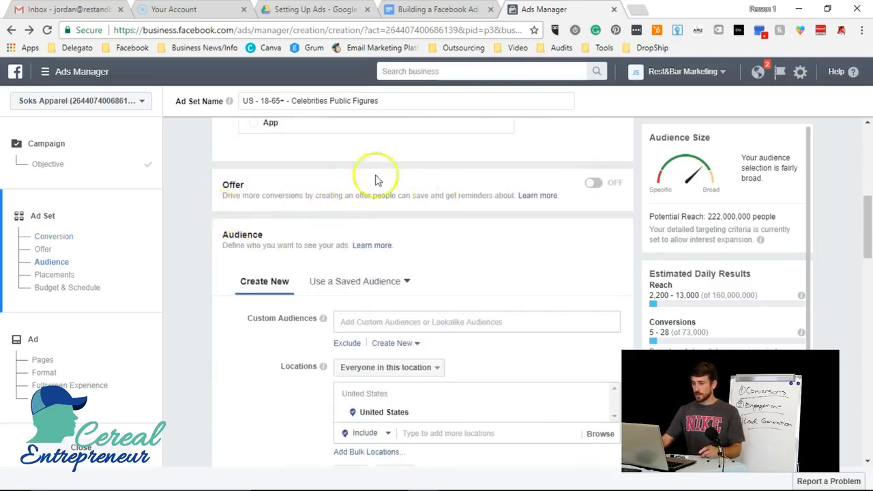
{"action": "left_click", "coordinate": [592, 183]}
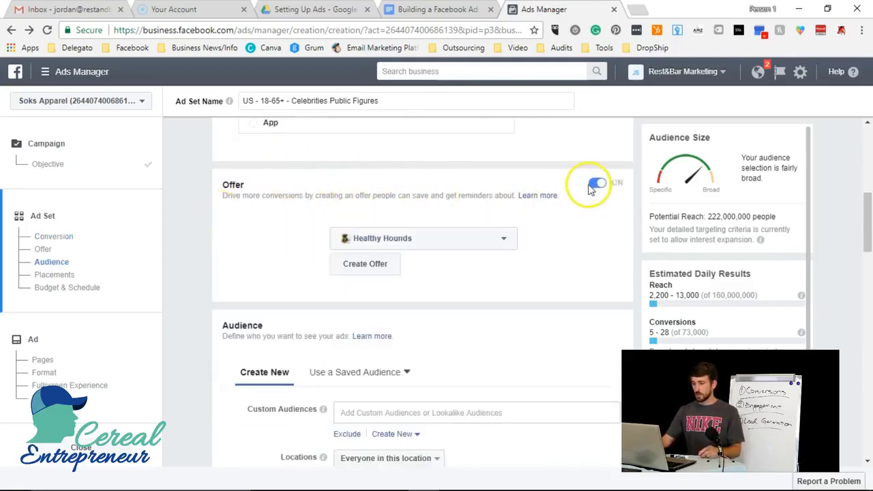
{"action": "left_click", "coordinate": [360, 238]}
{"action": "scroll", "coordinate": [396, 307], "scroll_direction": "down", "scroll_amount": 3}
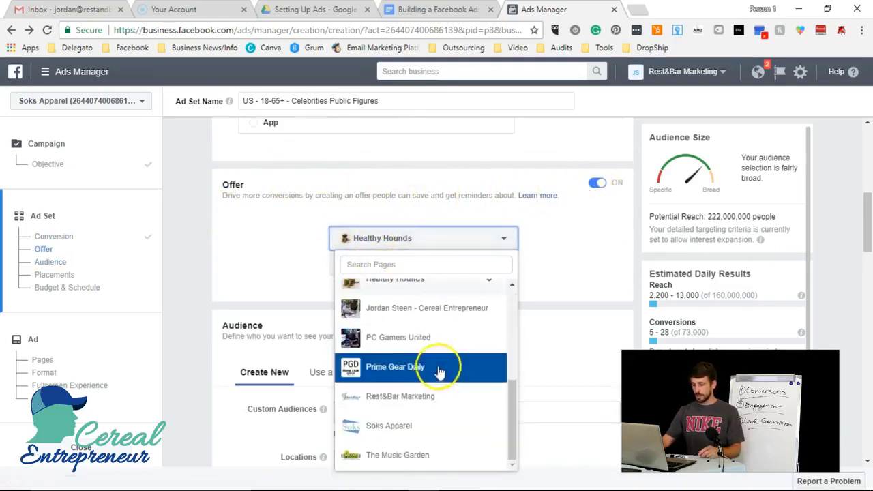
{"action": "left_click", "coordinate": [419, 308]}
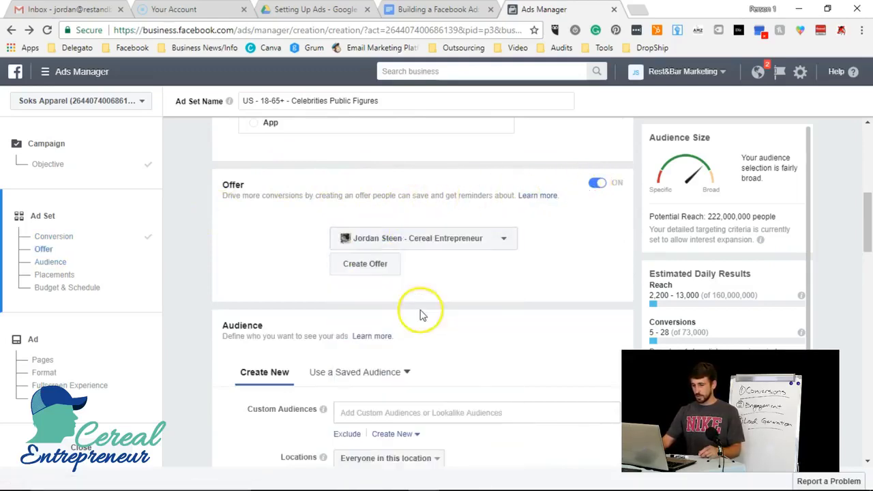
Start a new offer for the selected page, check the Unique Codes option, and set the promo code type to One Code
{"action": "left_click", "coordinate": [366, 264]}
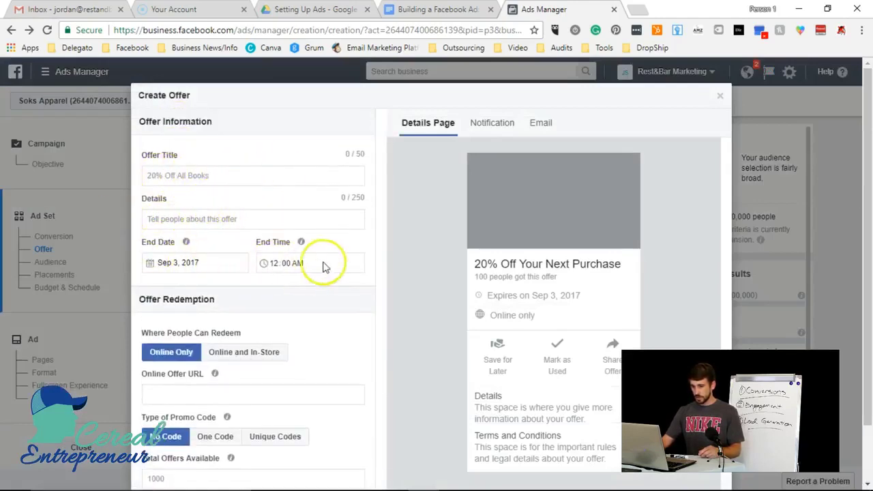
{"action": "scroll", "coordinate": [205, 320], "scroll_direction": "down", "scroll_amount": 1}
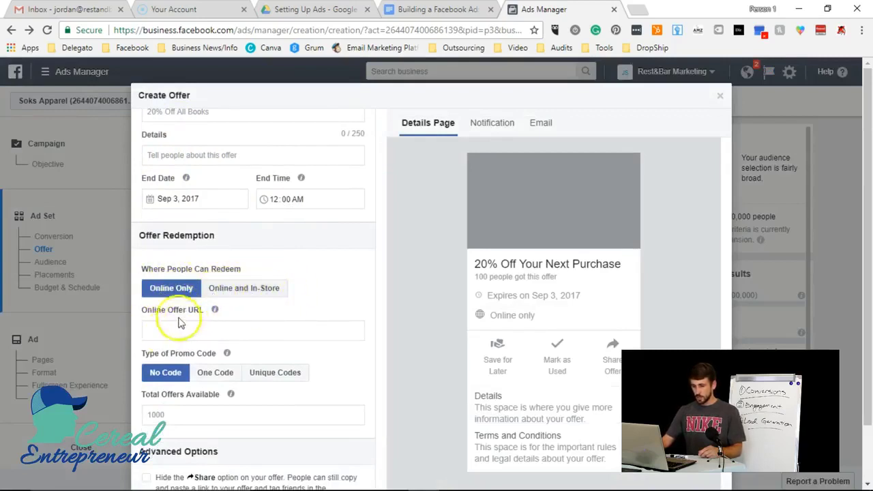
{"action": "scroll", "coordinate": [189, 331], "scroll_direction": "down", "scroll_amount": 1}
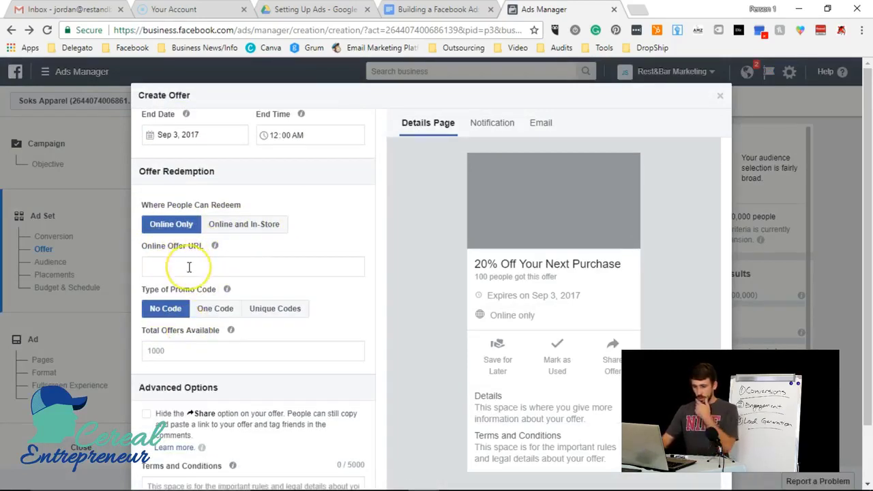
{"action": "scroll", "coordinate": [171, 312], "scroll_direction": "down", "scroll_amount": 1}
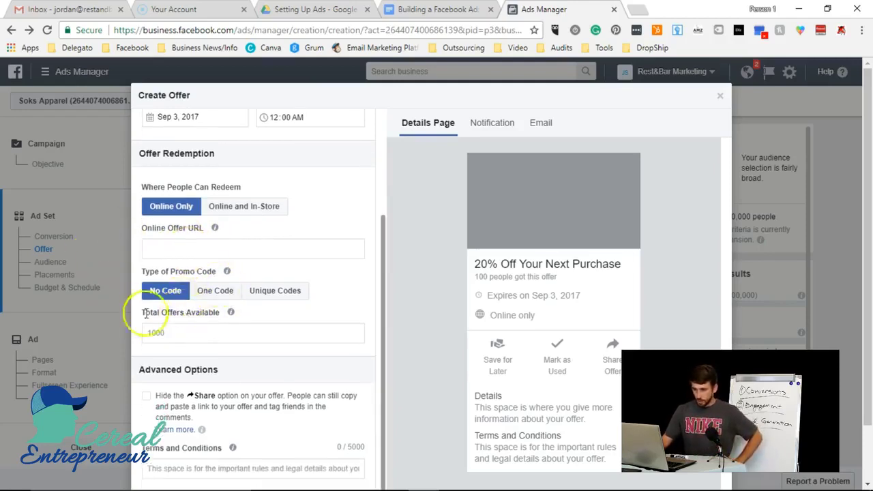
{"action": "left_click", "coordinate": [226, 292]}
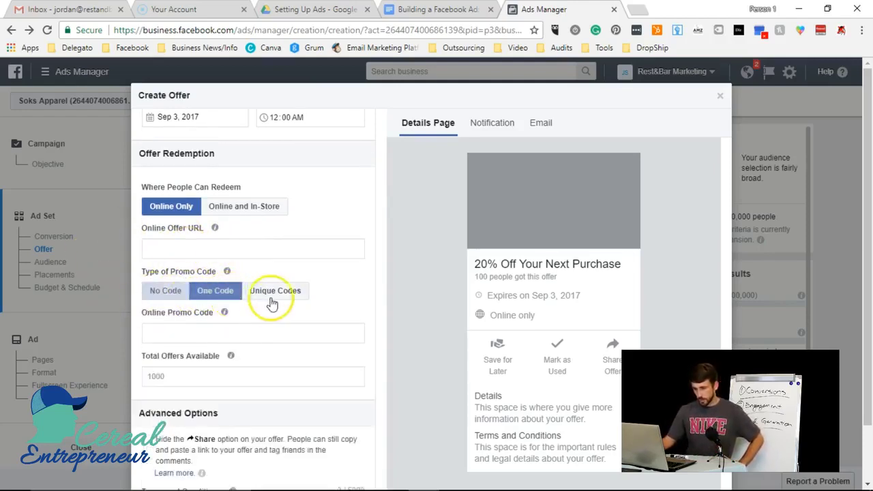
{"action": "left_click", "coordinate": [273, 300]}
{"action": "scroll", "coordinate": [198, 341], "scroll_direction": "down", "scroll_amount": 3}
{"action": "scroll", "coordinate": [176, 292], "scroll_direction": "down", "scroll_amount": 1}
{"action": "scroll", "coordinate": [179, 291], "scroll_direction": "down", "scroll_amount": 2}
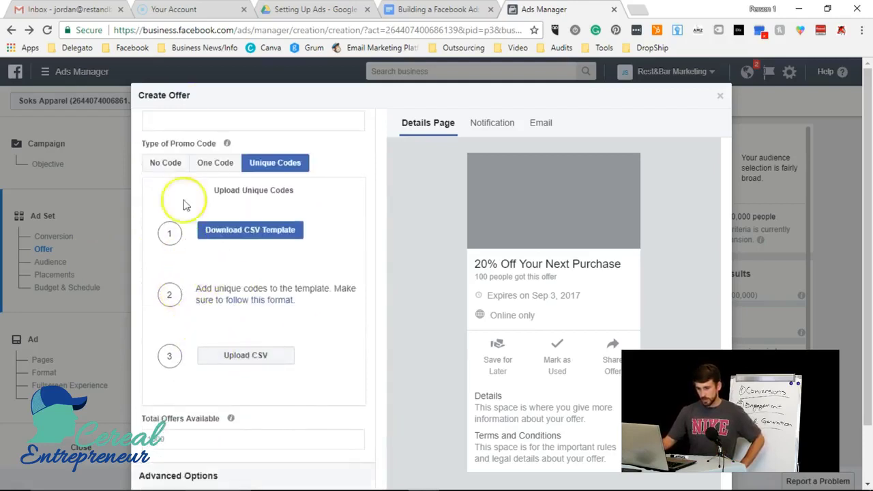
{"action": "left_click", "coordinate": [199, 164]}
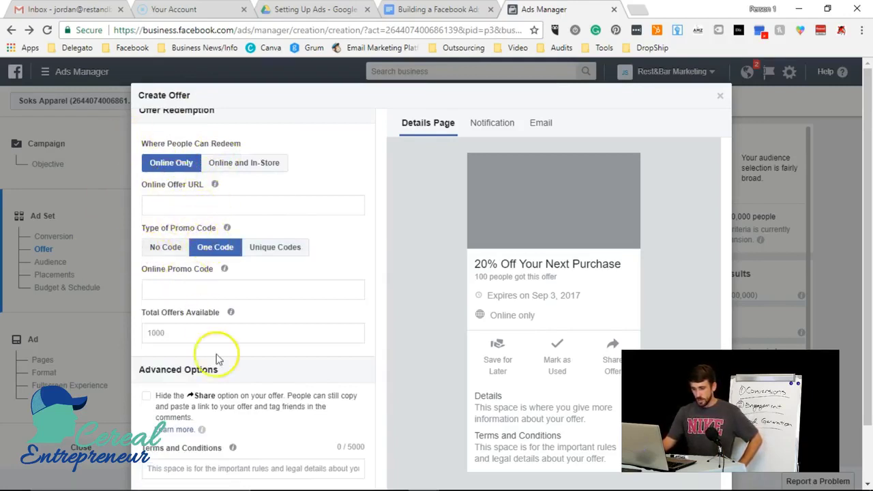
Try hiding the Share option on the offer, then restore it and go to the total offers available
{"action": "left_click", "coordinate": [146, 396]}
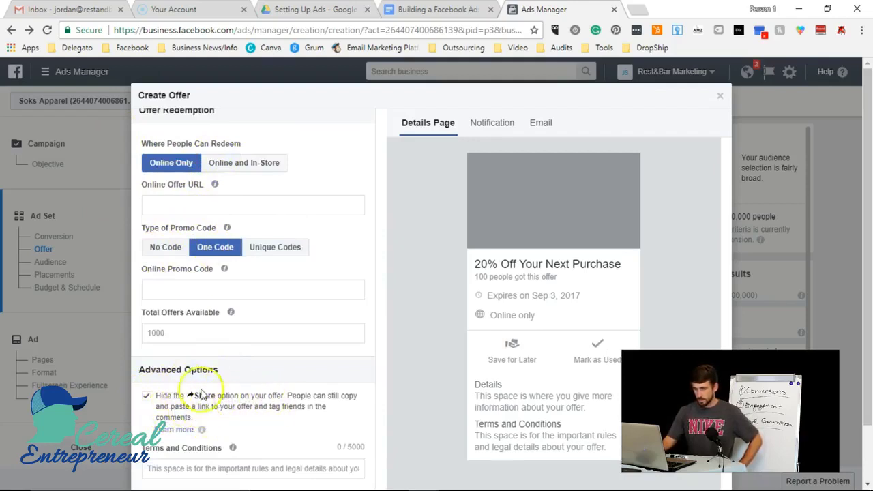
{"action": "left_click", "coordinate": [146, 396]}
{"action": "left_click", "coordinate": [172, 333]}
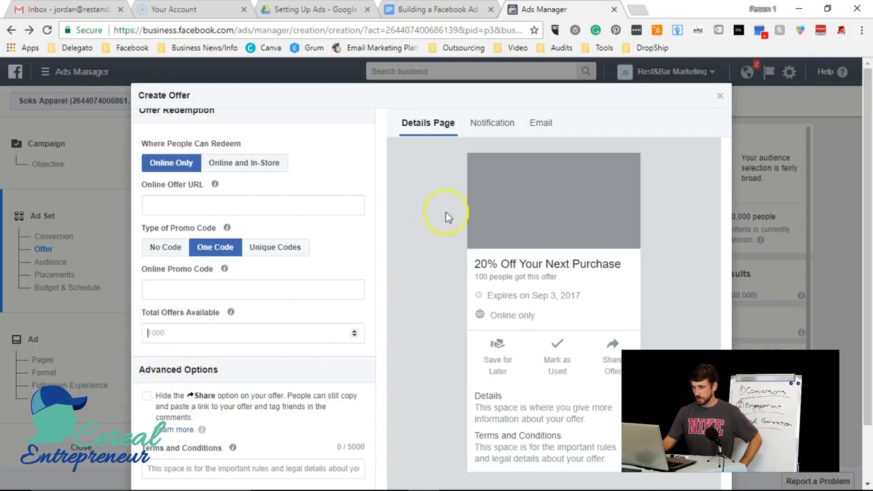
Preview the offer as a notification
{"action": "left_click", "coordinate": [503, 126]}
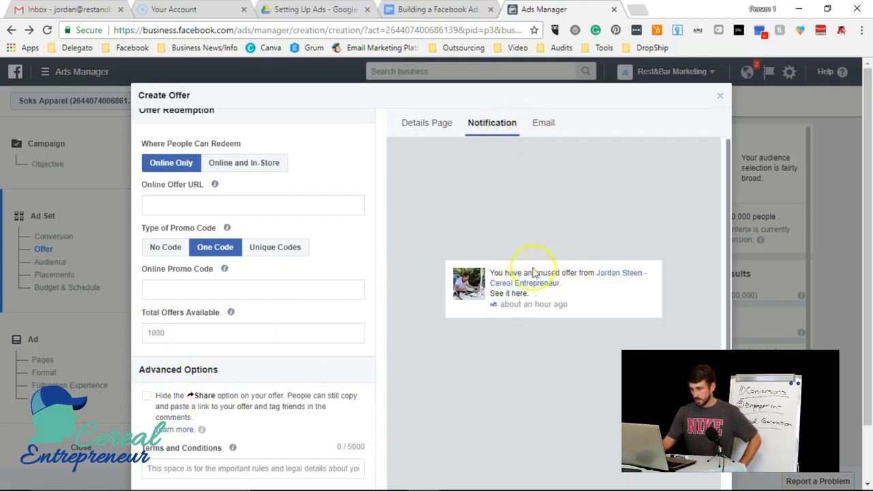
Preview the offer as an email and look through the whole message
{"action": "left_click_drag", "start_coordinate": [587, 273], "coordinate": [542, 318]}
{"action": "left_click", "coordinate": [541, 318]}
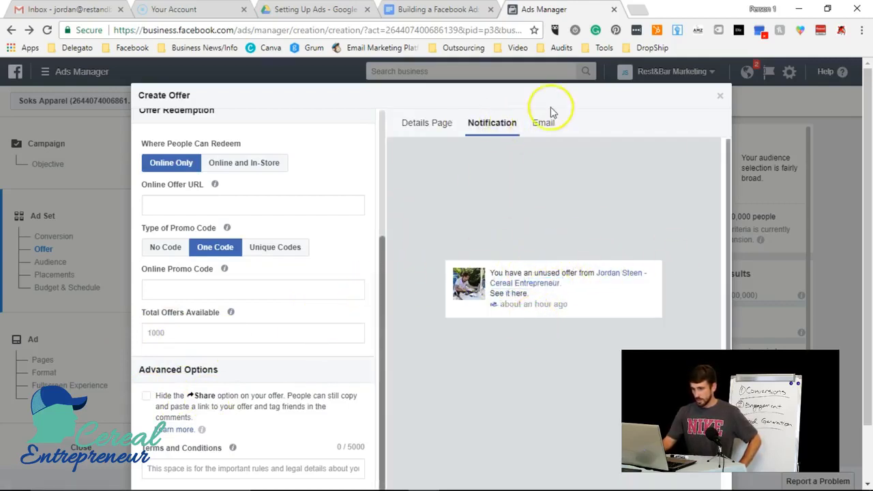
{"action": "left_click", "coordinate": [544, 123]}
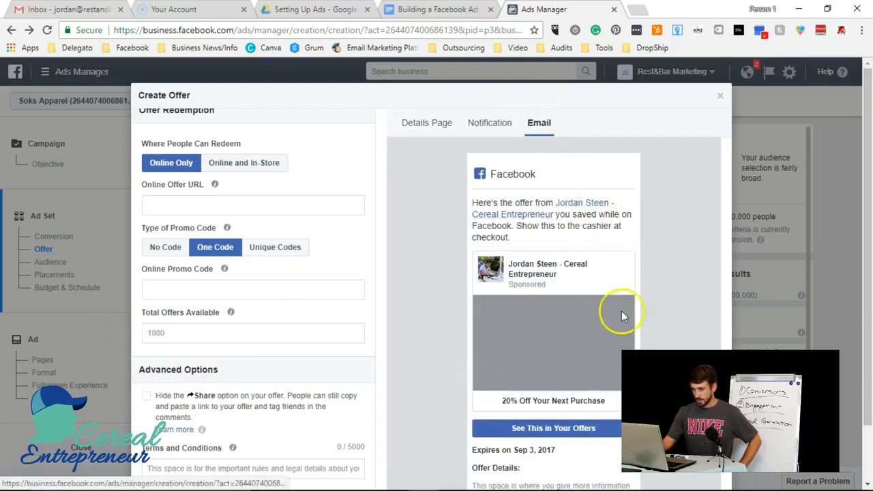
{"action": "scroll", "coordinate": [621, 316], "scroll_direction": "down", "scroll_amount": 2}
{"action": "scroll", "coordinate": [234, 404], "scroll_direction": "up", "scroll_amount": 3}
{"action": "scroll", "coordinate": [226, 395], "scroll_direction": "down", "scroll_amount": 3}
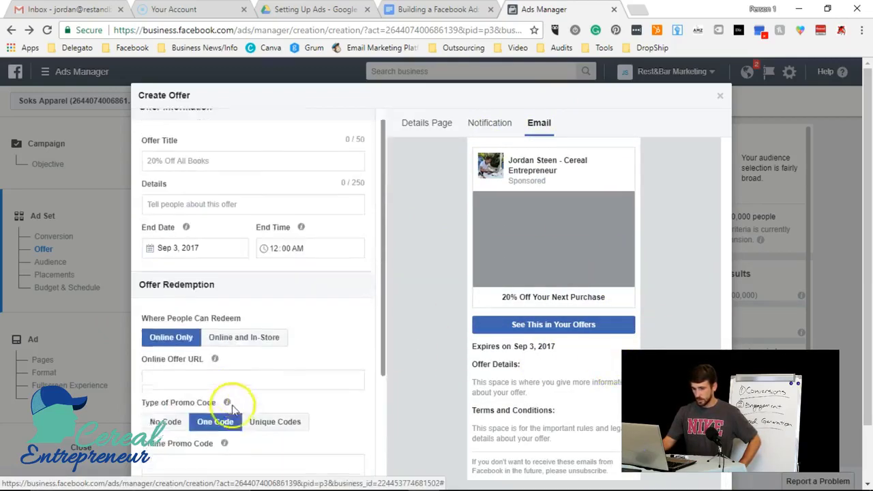
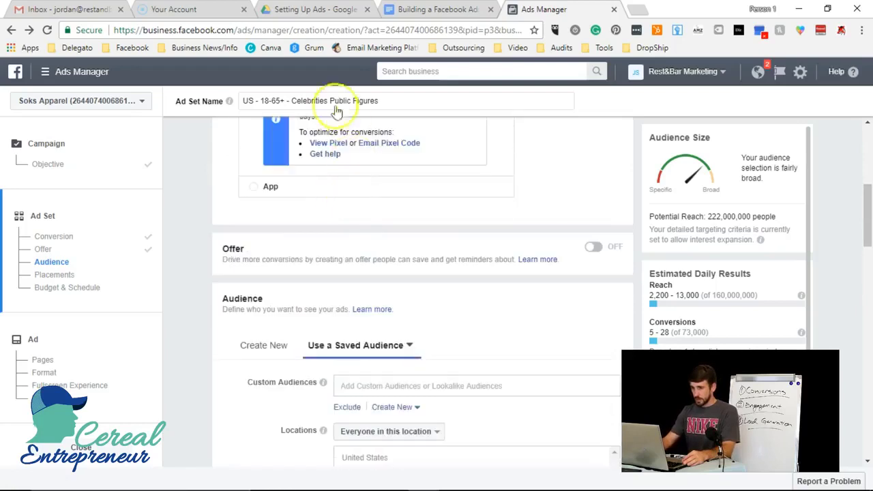
Add "- US" to the end of the ad set name
{"action": "left_click", "coordinate": [417, 99]}
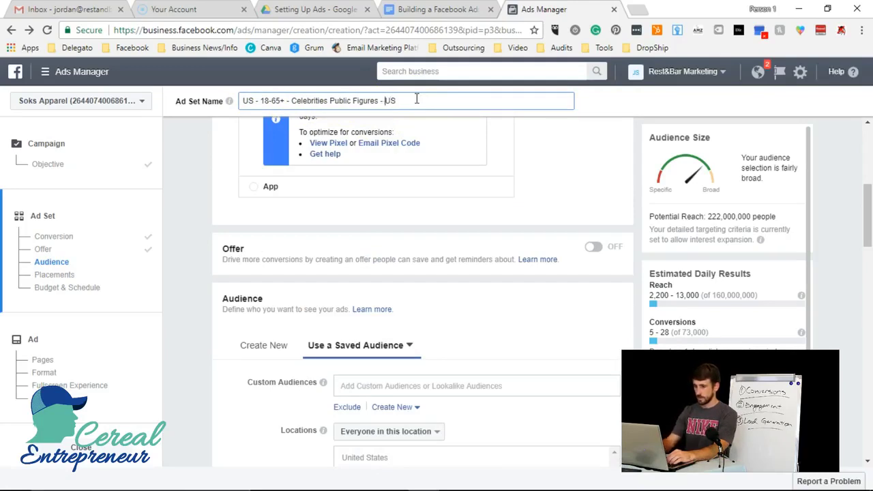
{"action": "left_click", "coordinate": [171, 233]}
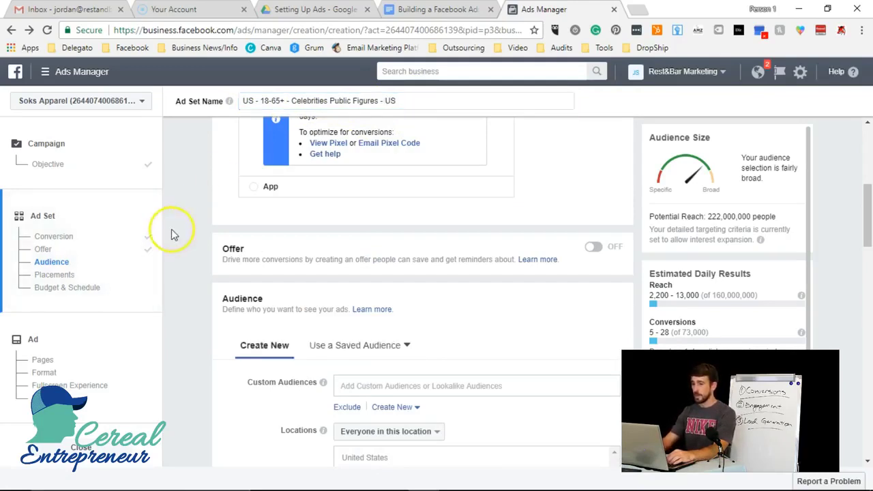
{"action": "left_click", "coordinate": [392, 101]}
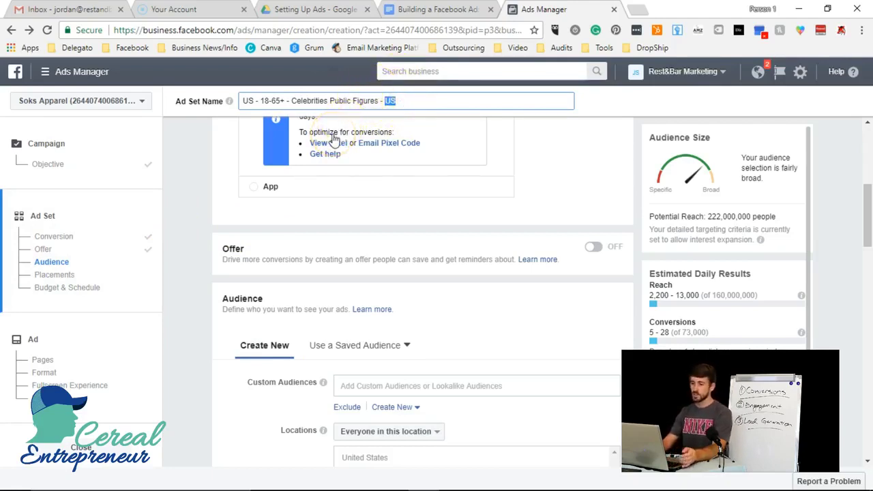
Add Tai Lopez as an interest in the audience's detailed targeting
{"action": "scroll", "coordinate": [335, 139], "scroll_direction": "down", "scroll_amount": 3}
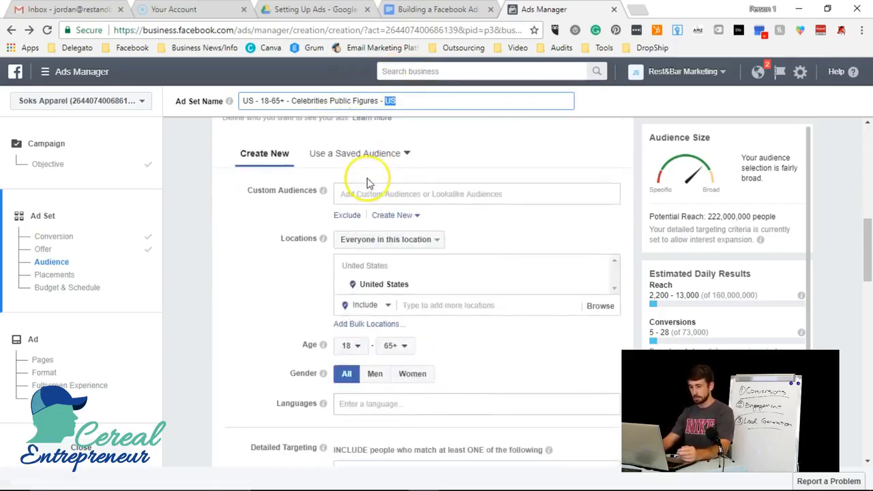
{"action": "scroll", "coordinate": [355, 246], "scroll_direction": "down", "scroll_amount": 1}
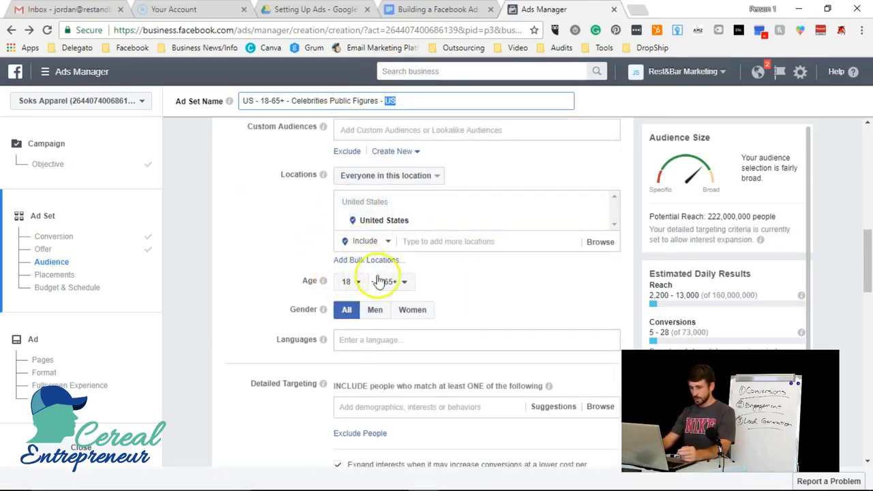
{"action": "scroll", "coordinate": [380, 282], "scroll_direction": "down", "scroll_amount": 1}
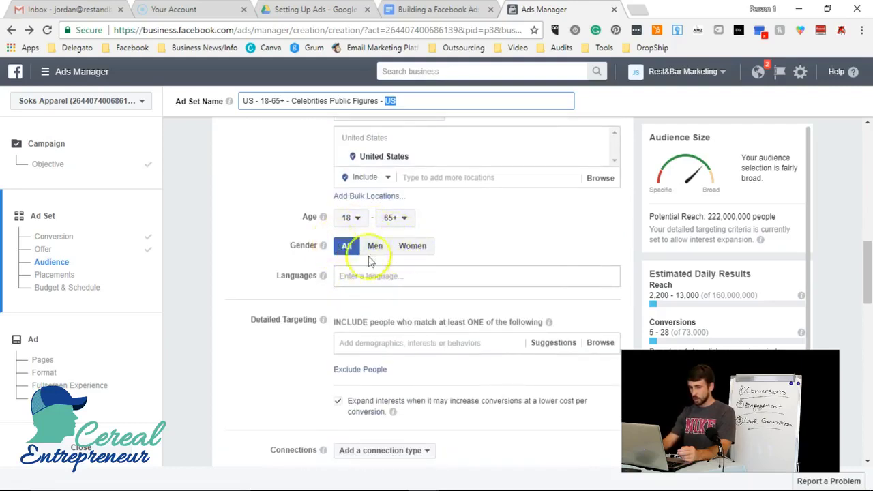
{"action": "scroll", "coordinate": [369, 261], "scroll_direction": "down", "scroll_amount": 1}
{"action": "left_click", "coordinate": [359, 279]}
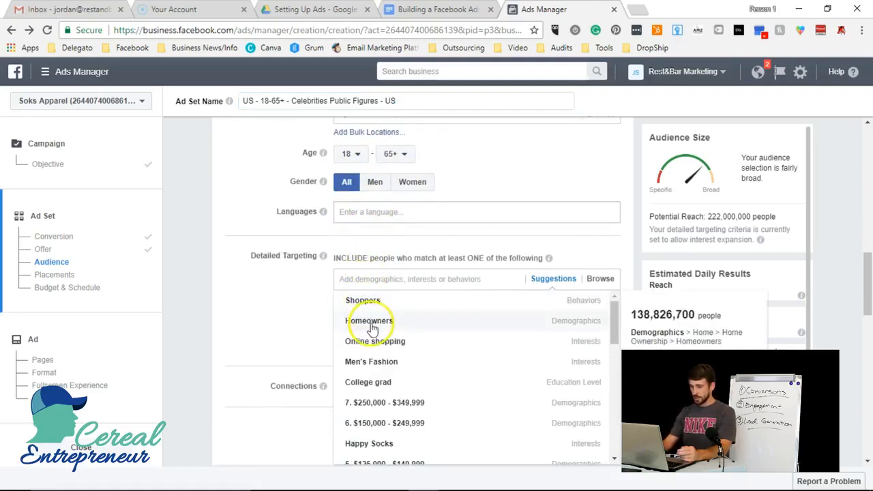
{"action": "left_click", "coordinate": [295, 294]}
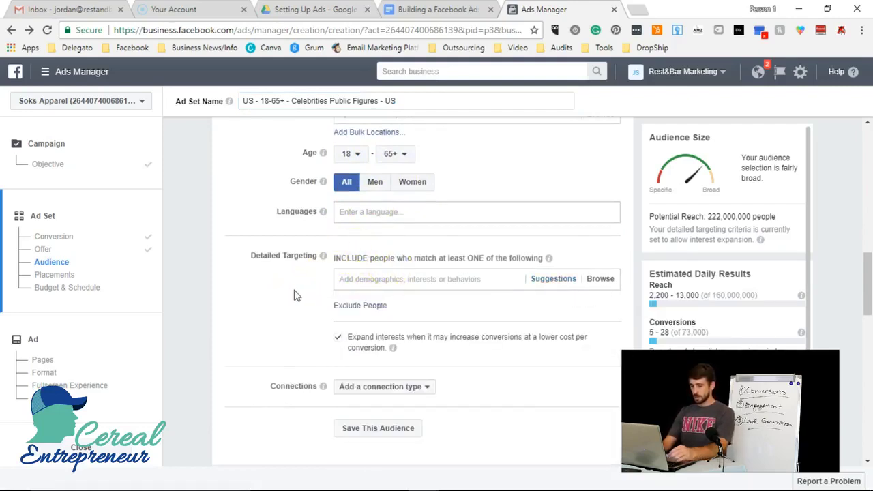
{"action": "left_click", "coordinate": [375, 282]}
{"action": "type", "text": "Ta"}
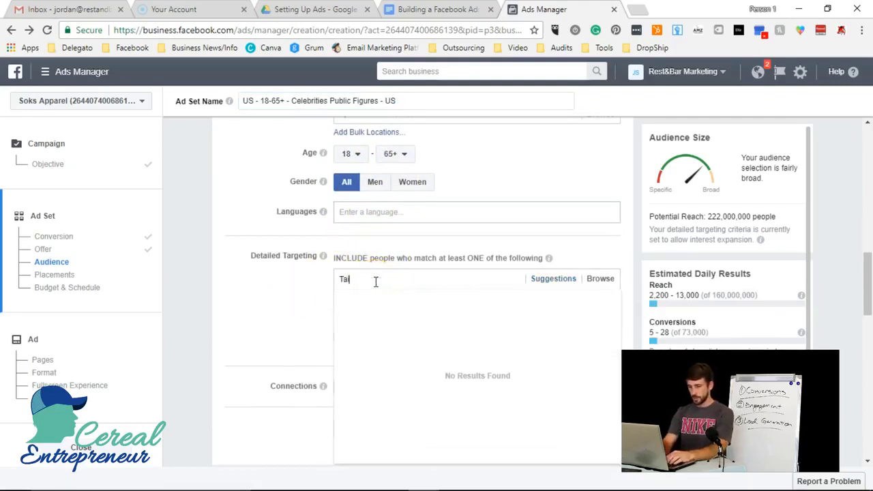
{"action": "type", "text": "i lope"}
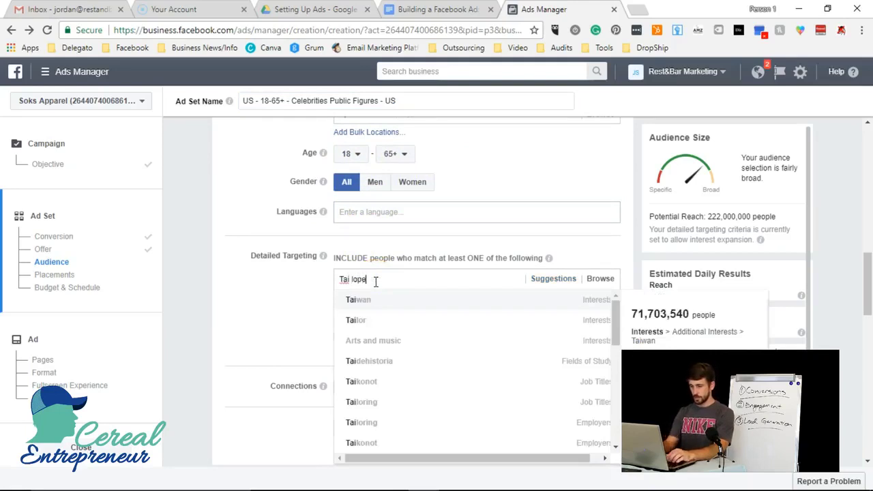
{"action": "left_click", "coordinate": [380, 306]}
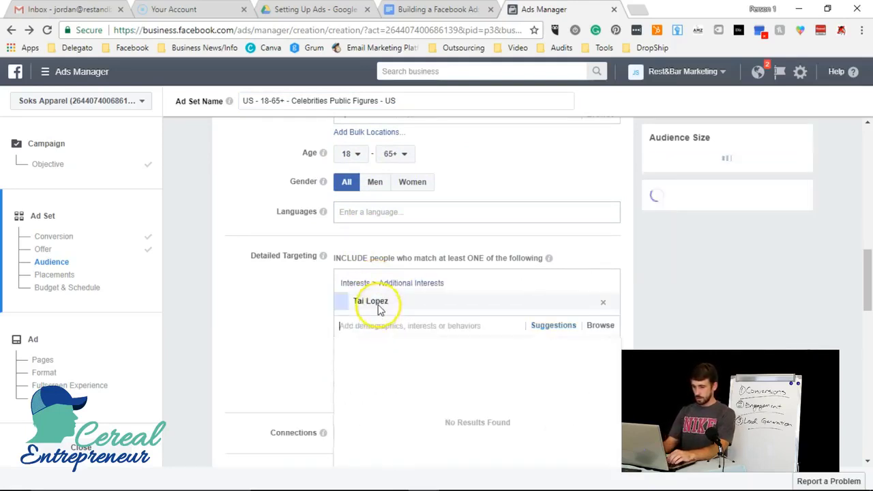
Add Gary Vaynerchuk and Grant Cardone to the detailed targeting interests
{"action": "type", "text": "Gar"}
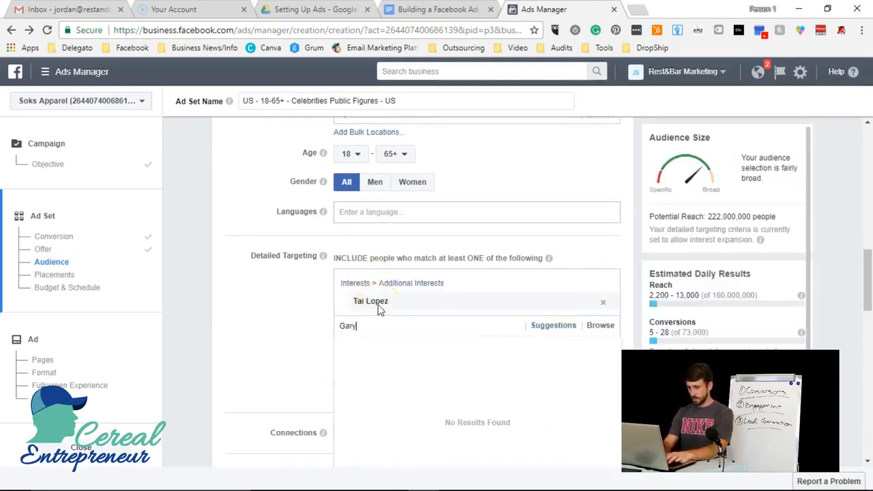
{"action": "type", "text": "y"}
{"action": "left_click", "coordinate": [399, 367]}
{"action": "type", "text": "G"}
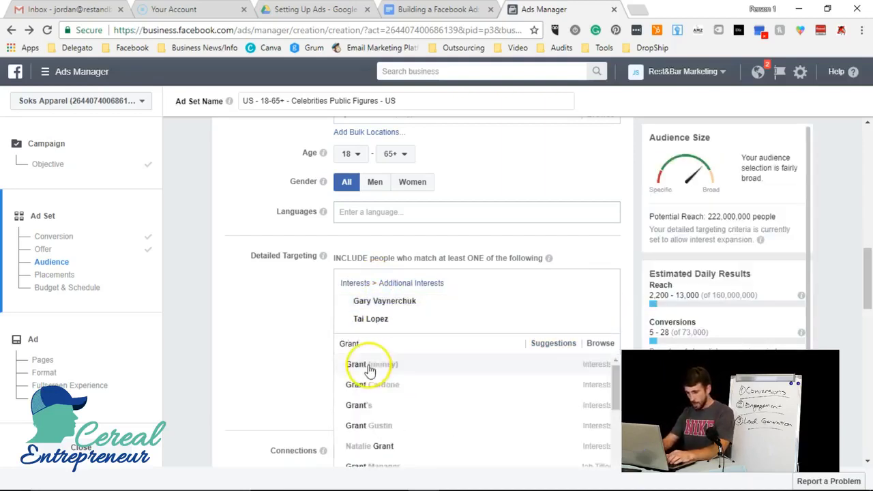
{"action": "left_click", "coordinate": [371, 384]}
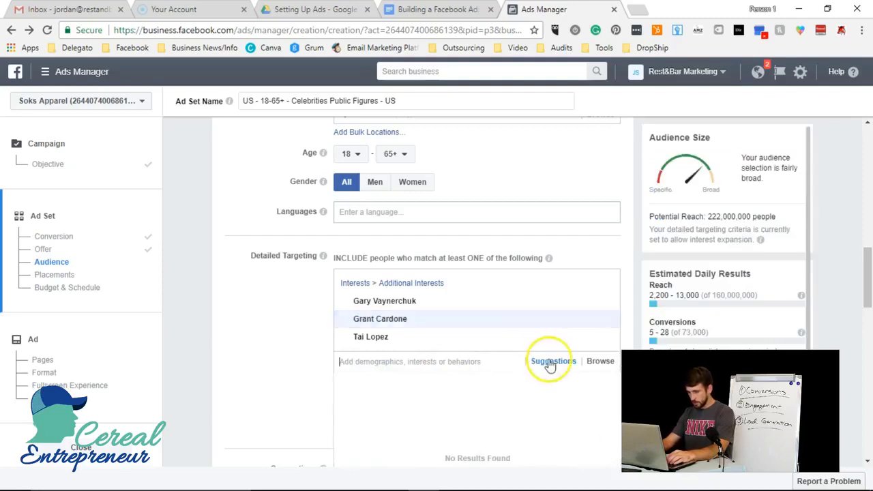
Add the suggested interests Russell Brunson, Amy Porterfield and Marie Forleo to the detailed targeting
{"action": "scroll", "coordinate": [791, 302], "scroll_direction": "down", "scroll_amount": 1}
{"action": "scroll", "coordinate": [374, 328], "scroll_direction": "down", "scroll_amount": 1}
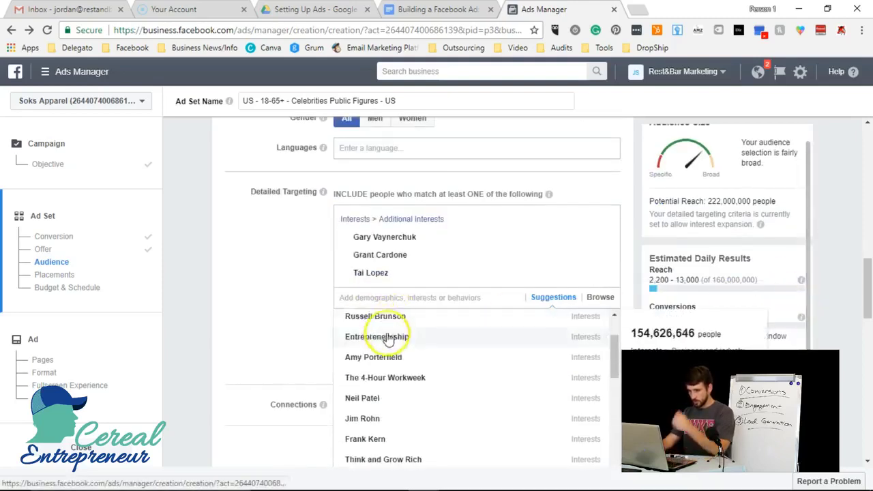
{"action": "scroll", "coordinate": [396, 386], "scroll_direction": "up", "scroll_amount": 1}
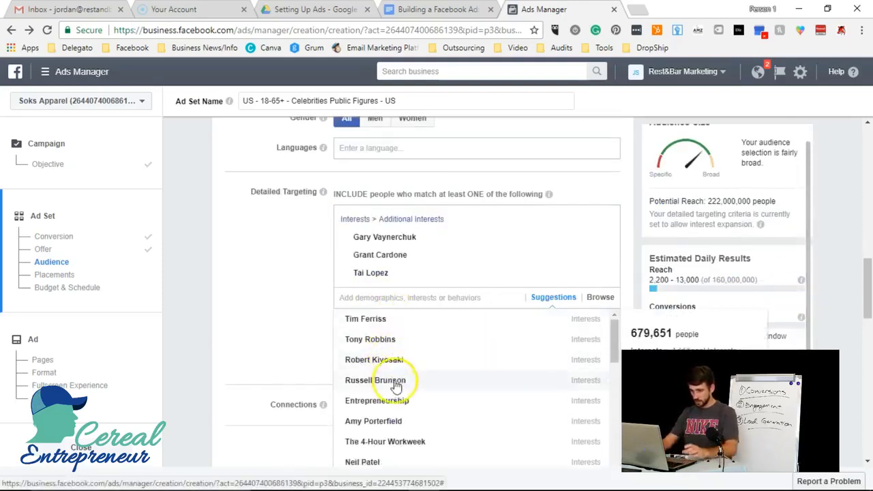
{"action": "left_click", "coordinate": [396, 386]}
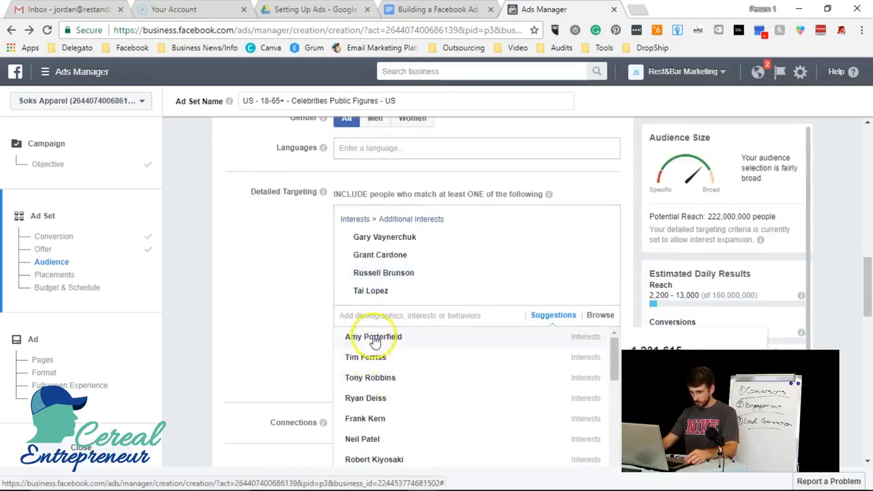
{"action": "left_click", "coordinate": [374, 339]}
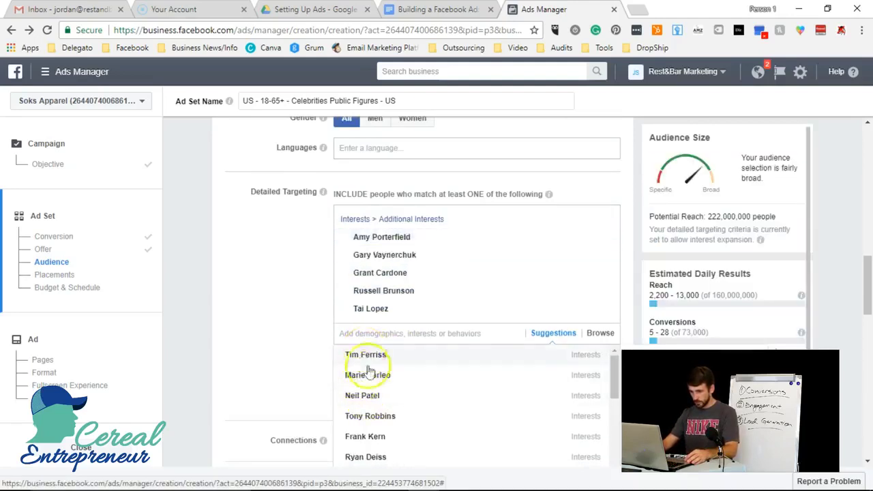
{"action": "left_click", "coordinate": [373, 380]}
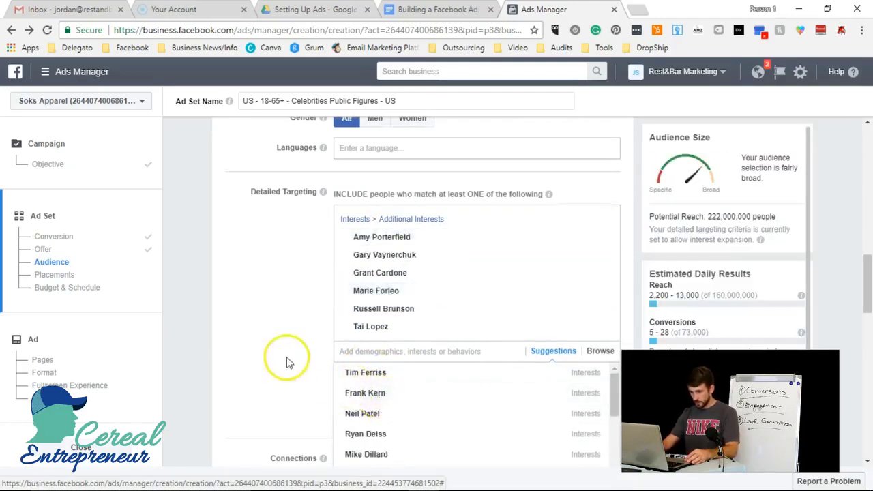
Add the suggested interests Neil Patel and Ryan Deiss, and close the suggestions list
{"action": "scroll", "coordinate": [327, 360], "scroll_direction": "down", "scroll_amount": 1}
{"action": "left_click", "coordinate": [348, 350]}
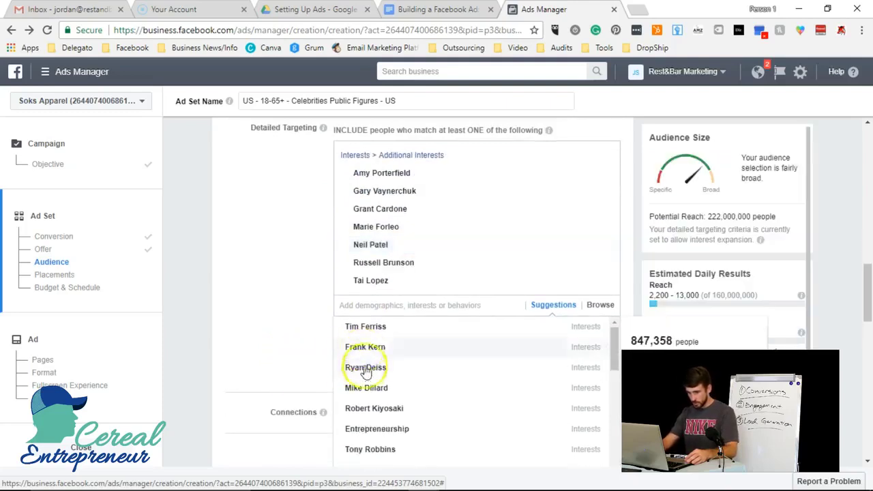
{"action": "left_click", "coordinate": [368, 367]}
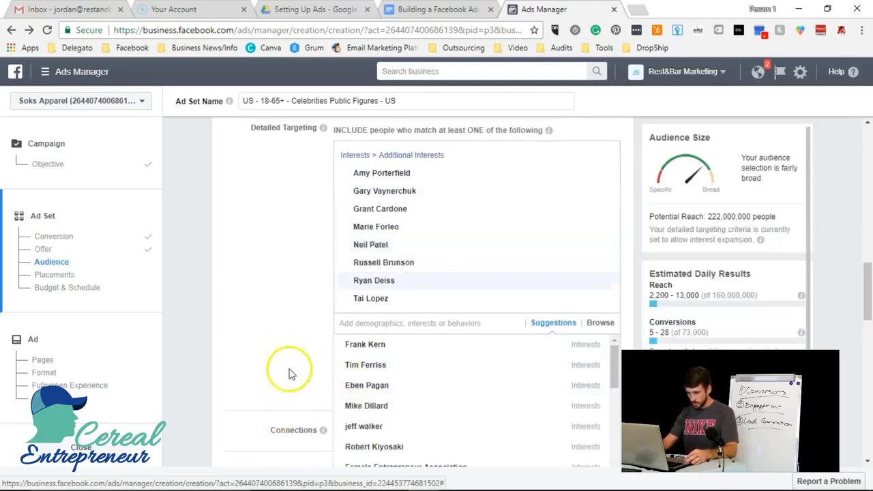
{"action": "scroll", "coordinate": [286, 374], "scroll_direction": "down", "scroll_amount": 1}
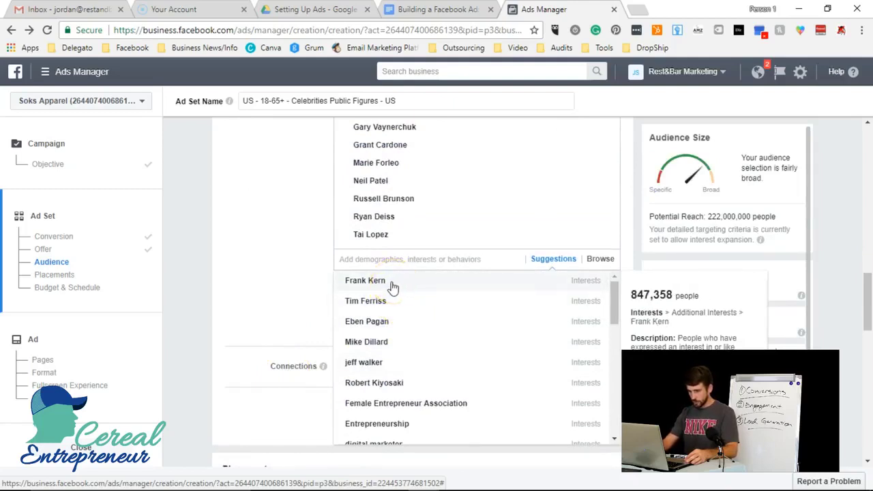
{"action": "left_click", "coordinate": [266, 289]}
{"action": "scroll", "coordinate": [282, 288], "scroll_direction": "up", "scroll_amount": 1}
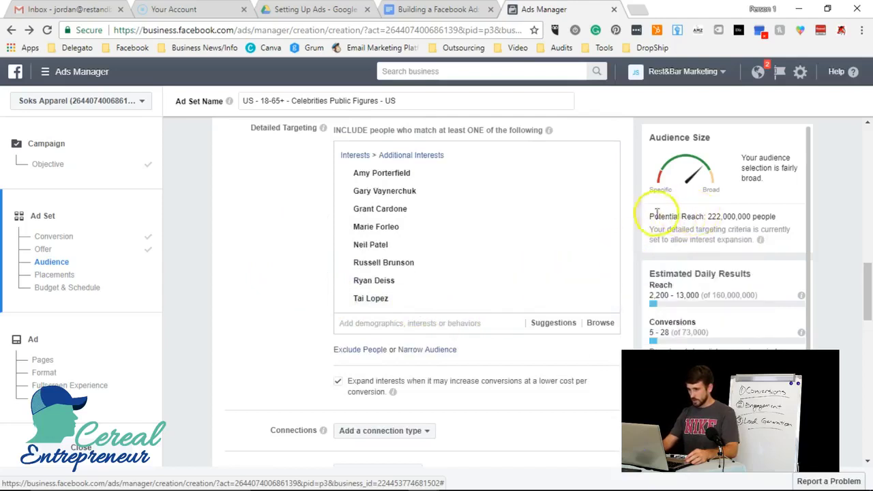
Turn off the option that expands interests when it may increase conversions at a lower cost per conversion
{"action": "left_click_drag", "start_coordinate": [651, 216], "coordinate": [716, 219]}
{"action": "mouse_move", "coordinate": [378, 190]}
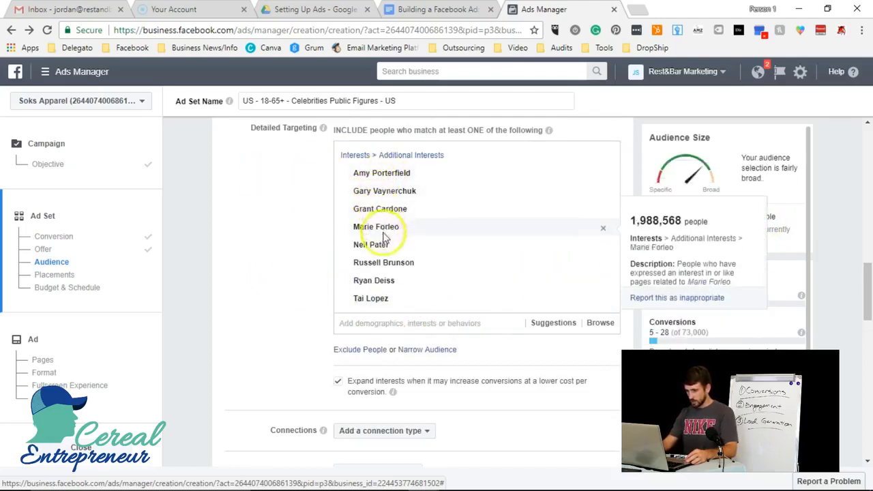
{"action": "mouse_move", "coordinate": [384, 282]}
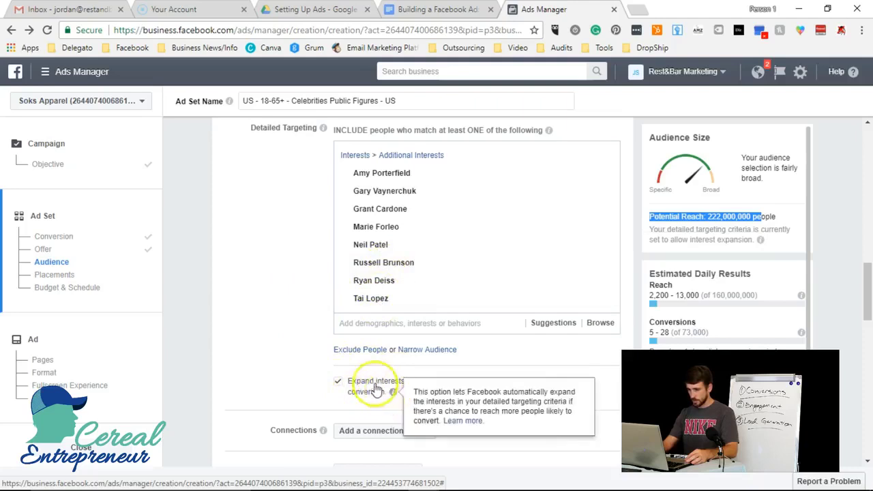
{"action": "left_click", "coordinate": [338, 384]}
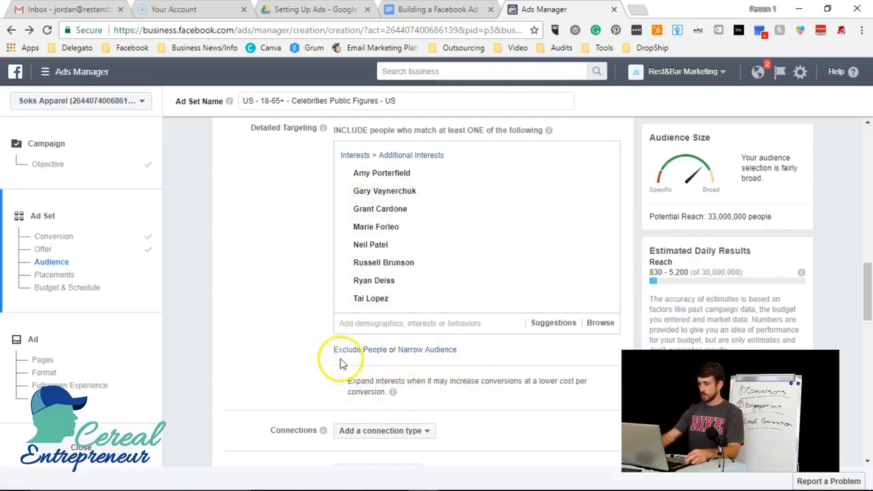
Compare the audience's potential reach with the sizes of the individual interests in the detailed targeting
{"action": "left_click_drag", "start_coordinate": [785, 214], "coordinate": [711, 213]}
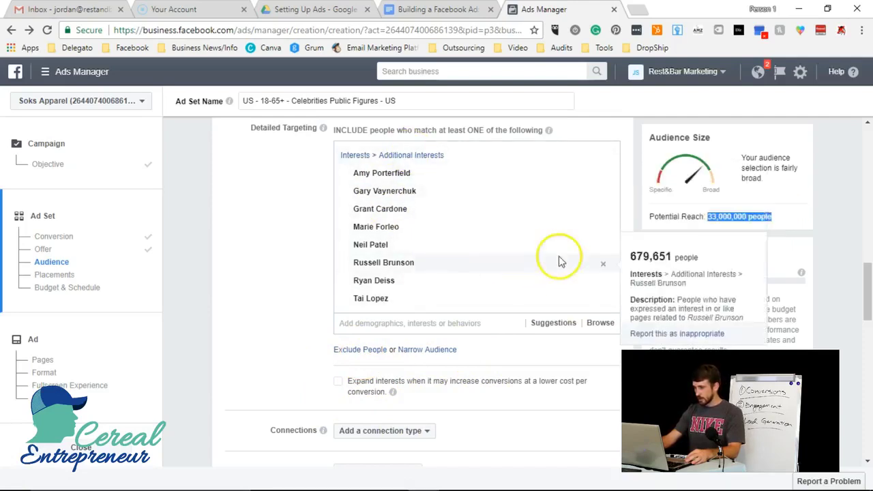
{"action": "mouse_move", "coordinate": [566, 297]}
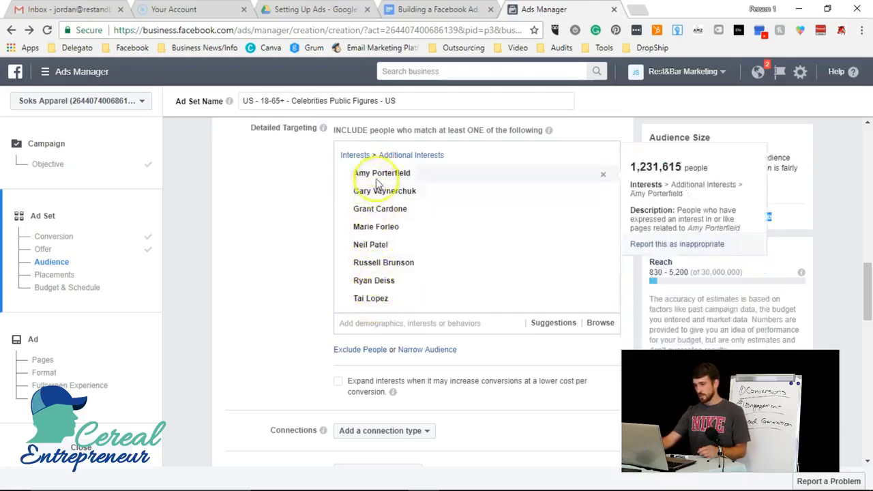
{"action": "mouse_move", "coordinate": [368, 219]}
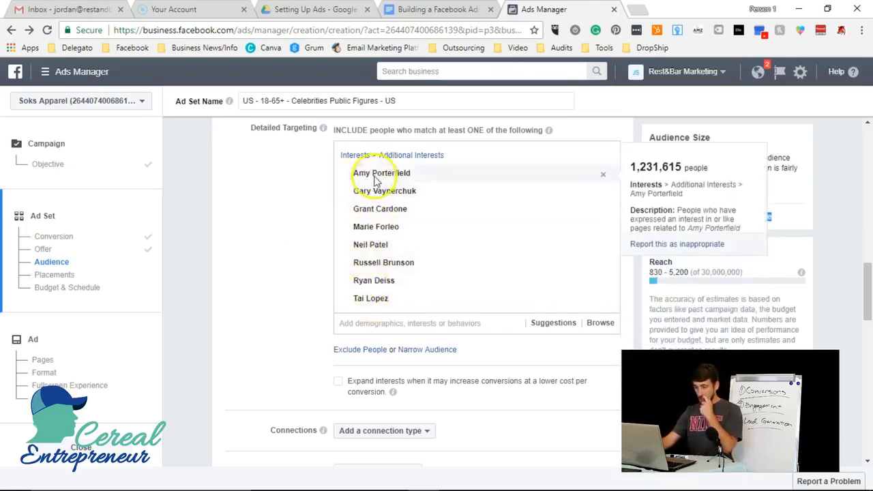
{"action": "mouse_move", "coordinate": [434, 196]}
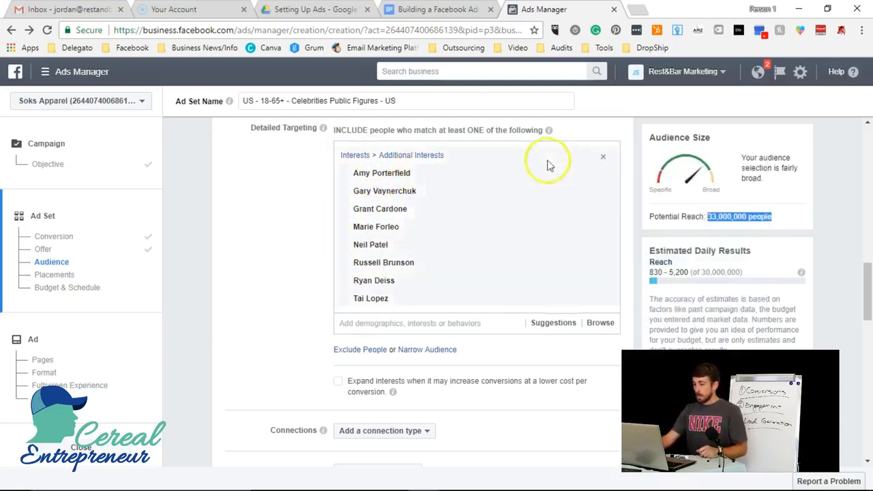
{"action": "mouse_move", "coordinate": [606, 175]}
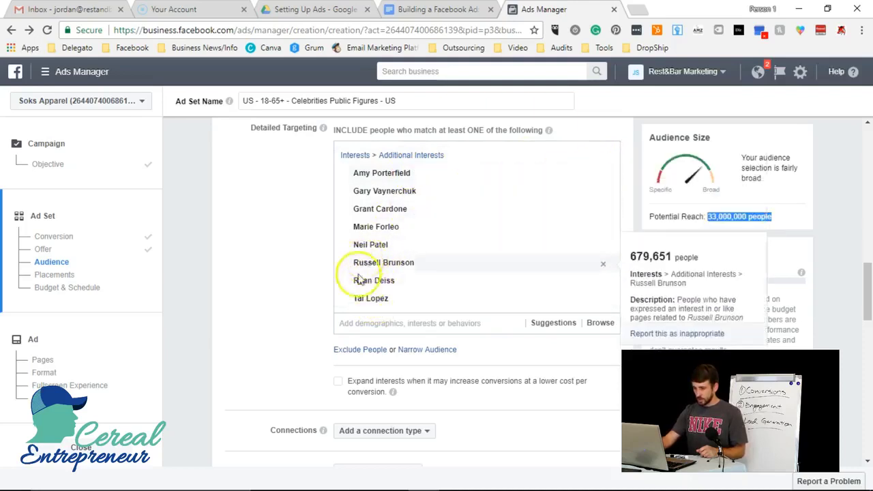
Remove Tai Lopez from the included interests and narrow the audience to people who must also match the Tai Lopez interest
{"action": "mouse_move", "coordinate": [361, 307]}
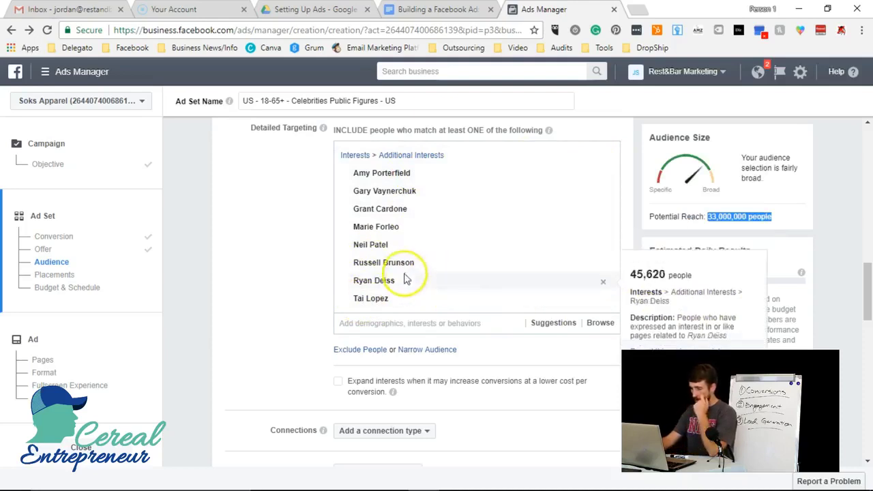
{"action": "mouse_move", "coordinate": [407, 248]}
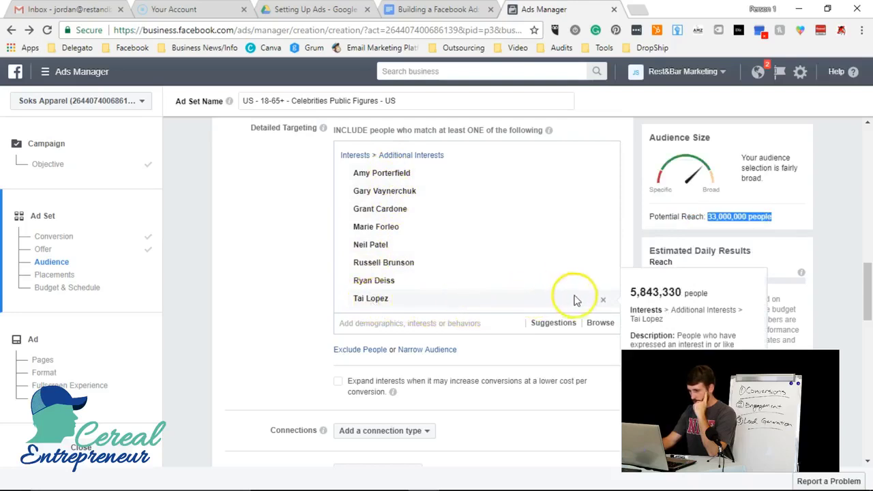
{"action": "left_click", "coordinate": [603, 299]}
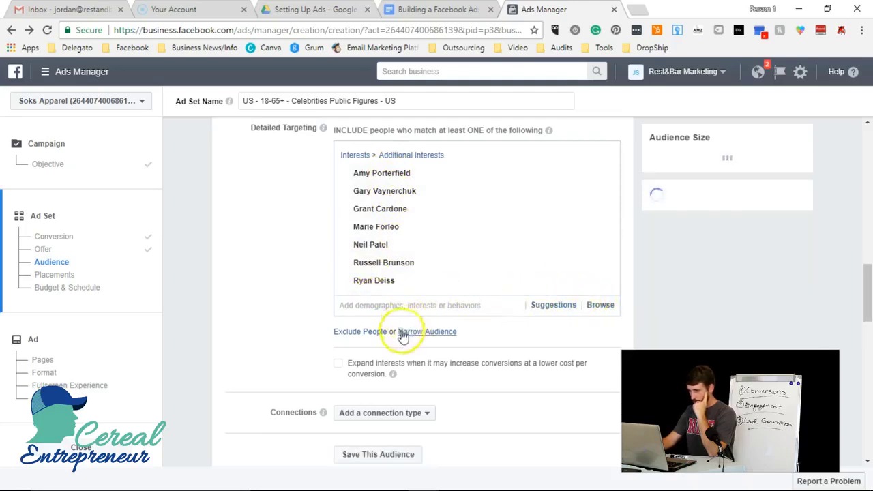
{"action": "left_click", "coordinate": [423, 332]}
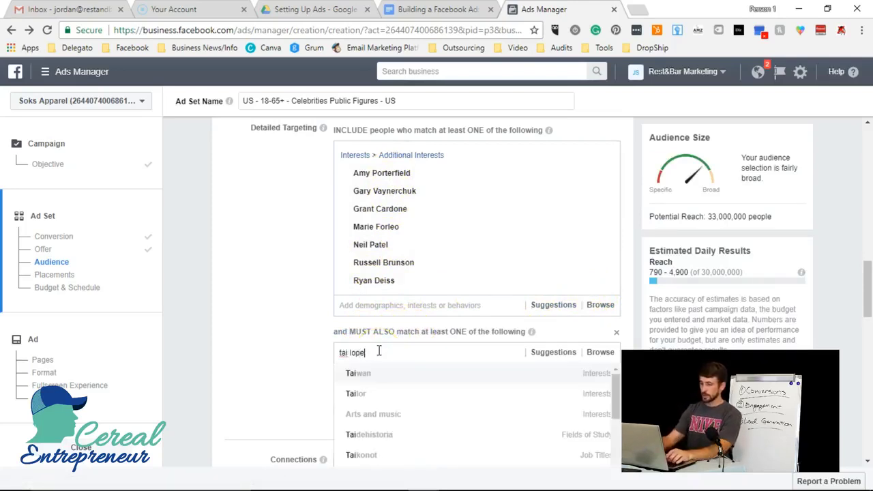
{"action": "left_click", "coordinate": [395, 381]}
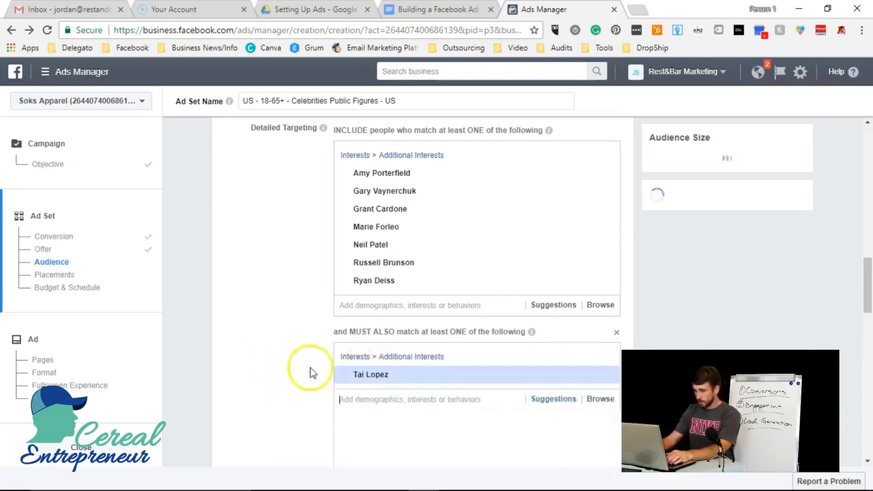
Move the Russell Brunson interest from the included interests to the must-also-match group
{"action": "mouse_move", "coordinate": [369, 174]}
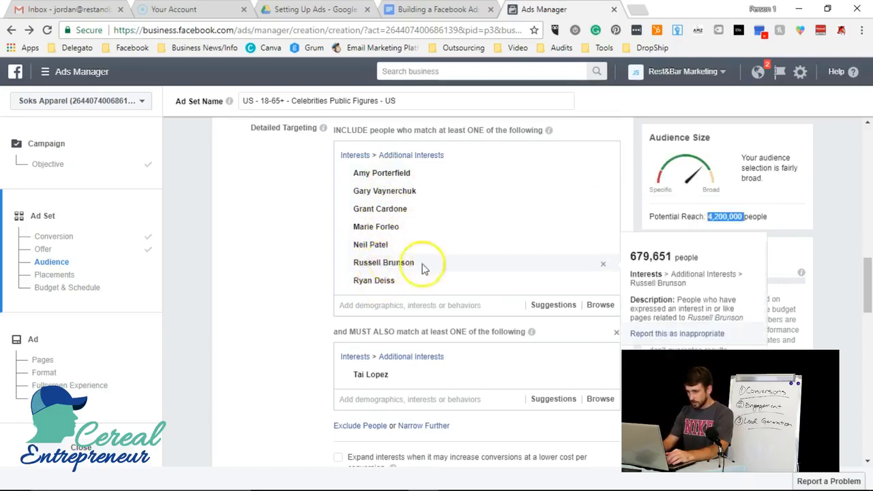
{"action": "left_click", "coordinate": [603, 270]}
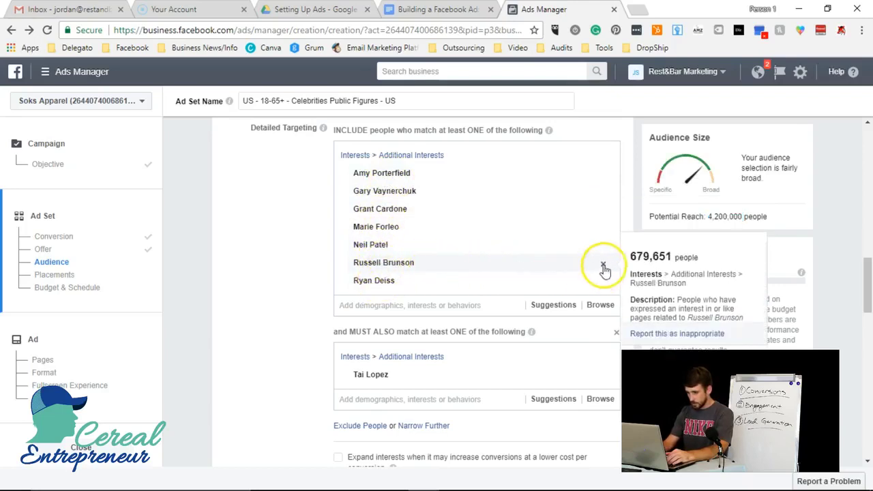
{"action": "left_click", "coordinate": [430, 382]}
{"action": "type", "text": "ruse"}
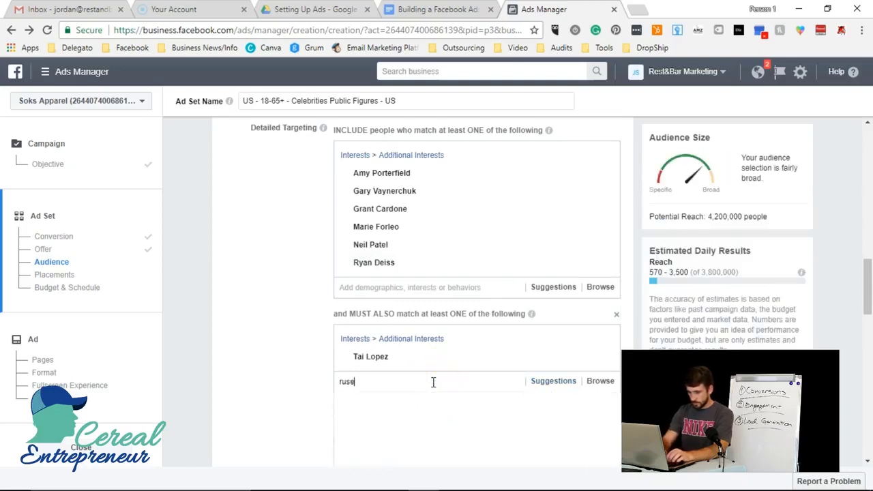
{"action": "key", "text": "BackSpace"}
{"action": "type", "text": "sell"}
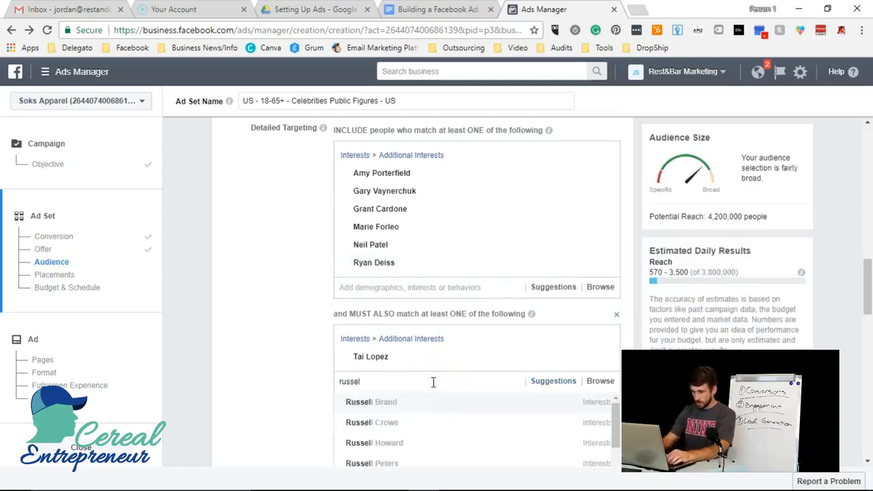
{"action": "scroll", "coordinate": [401, 440], "scroll_direction": "down", "scroll_amount": 2}
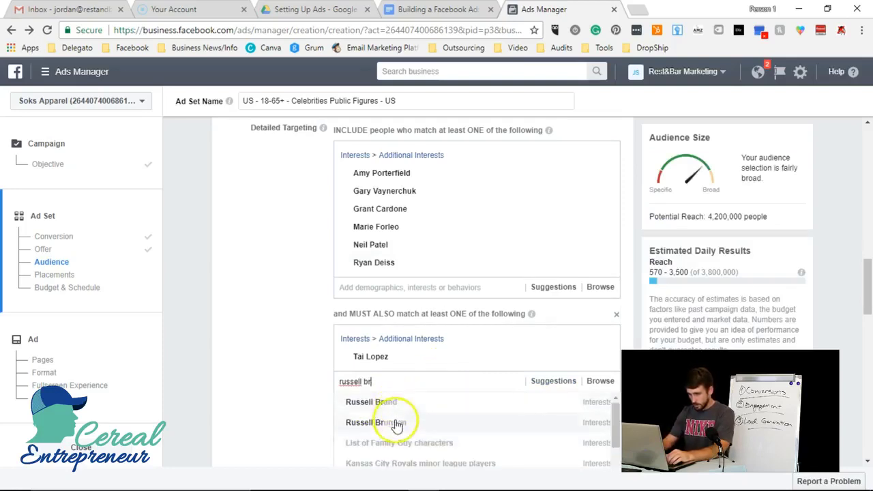
{"action": "left_click", "coordinate": [397, 425]}
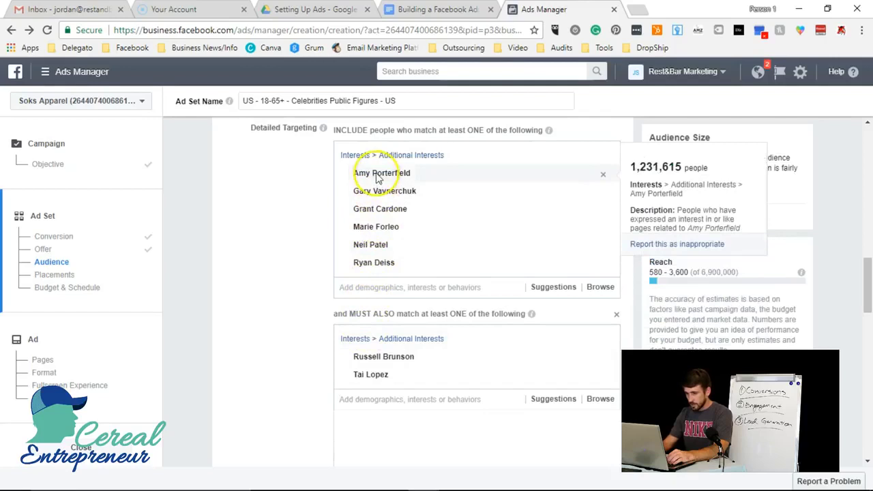
Remove Amy Porterfield from the included interests and exclude people who match the Amy Porterfield interest
{"action": "left_click", "coordinate": [604, 179]}
{"action": "scroll", "coordinate": [518, 358], "scroll_direction": "down", "scroll_amount": 1}
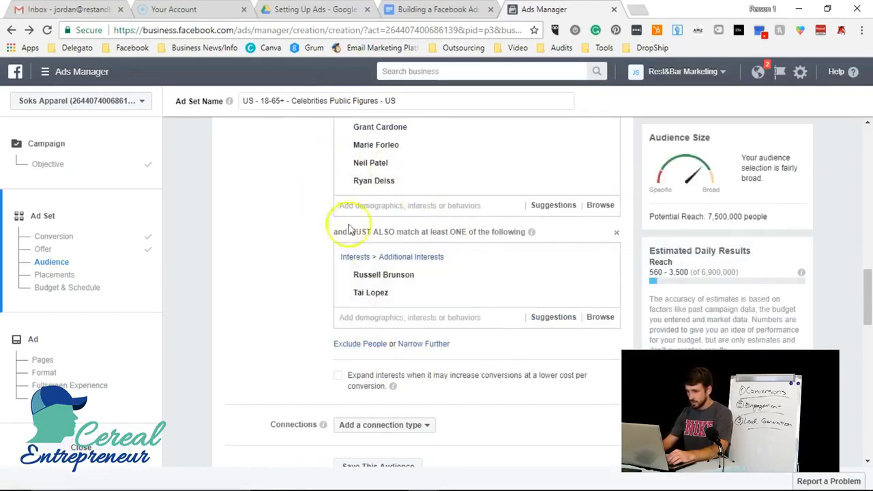
{"action": "left_click", "coordinate": [351, 344]}
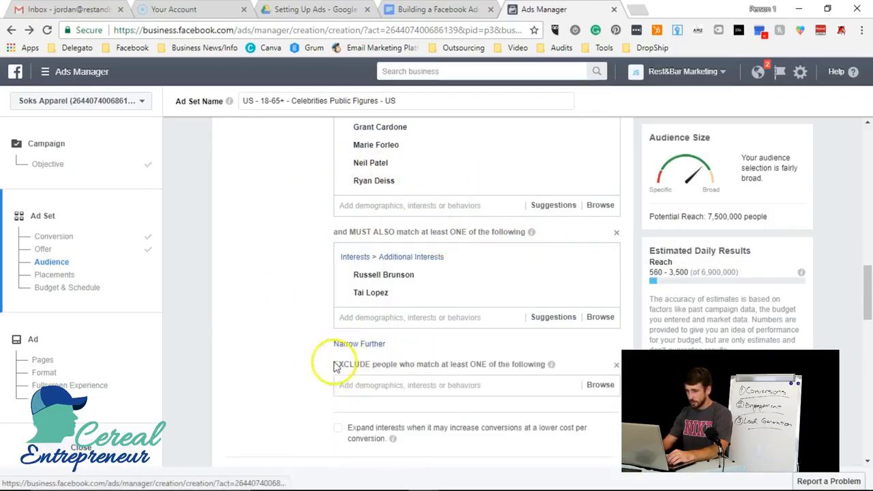
{"action": "type", "text": "amy porter"}
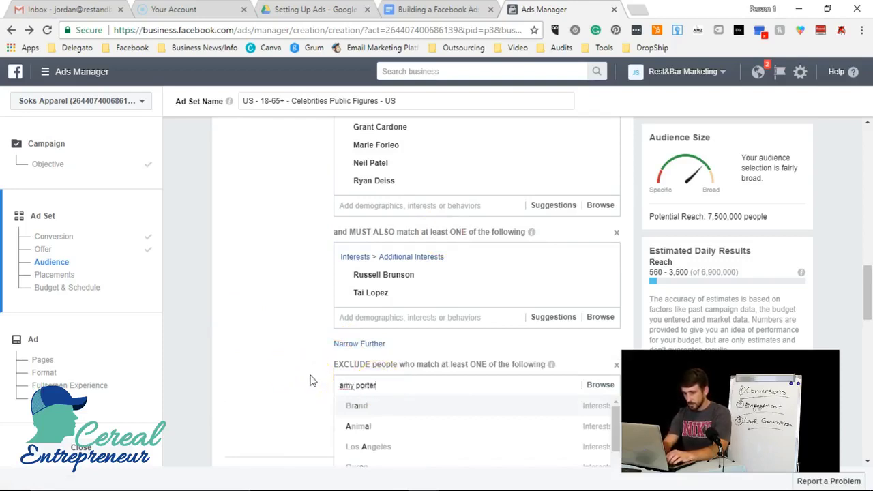
{"action": "left_click", "coordinate": [367, 406]}
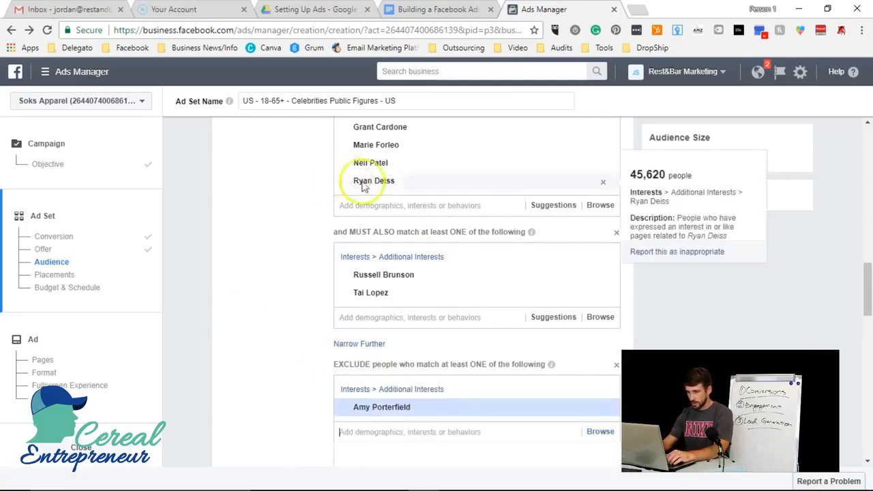
Move the Grant Cardone interest from the included interests to the excluded interests
{"action": "scroll", "coordinate": [350, 182], "scroll_direction": "up", "scroll_amount": 1}
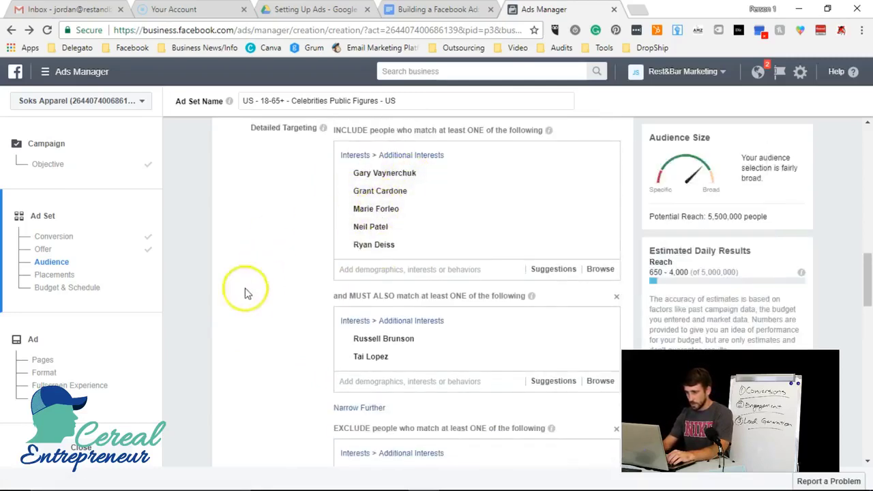
{"action": "scroll", "coordinate": [280, 288], "scroll_direction": "down", "scroll_amount": 1}
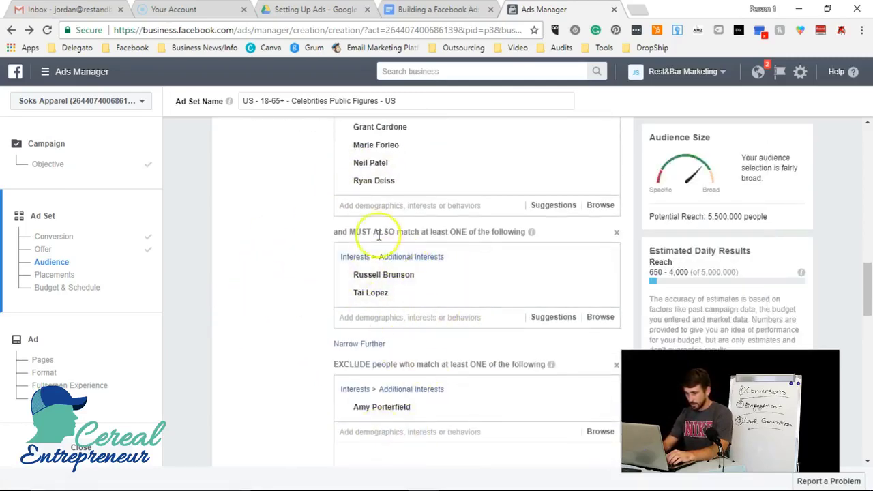
{"action": "mouse_move", "coordinate": [454, 125]}
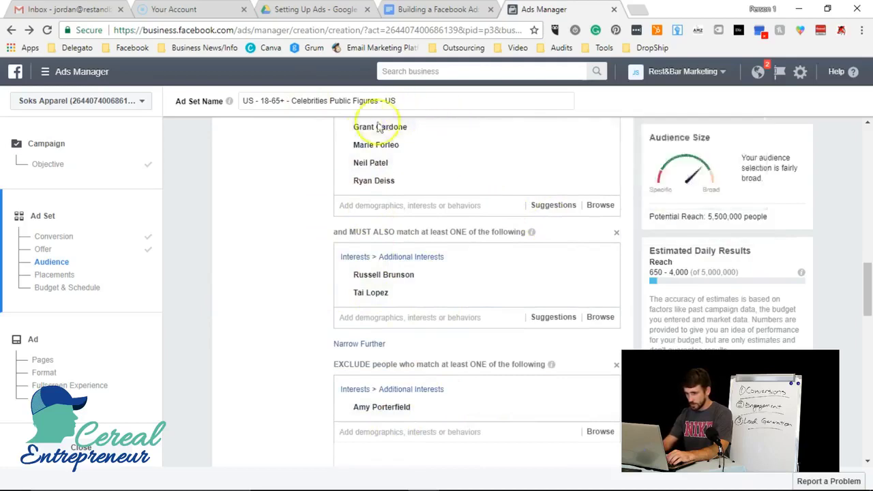
{"action": "scroll", "coordinate": [205, 351], "scroll_direction": "up", "scroll_amount": 1}
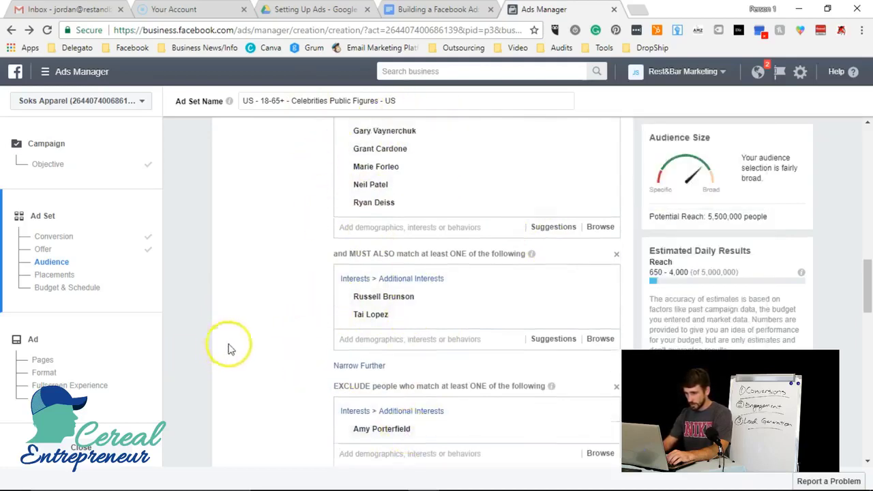
{"action": "mouse_move", "coordinate": [383, 174]}
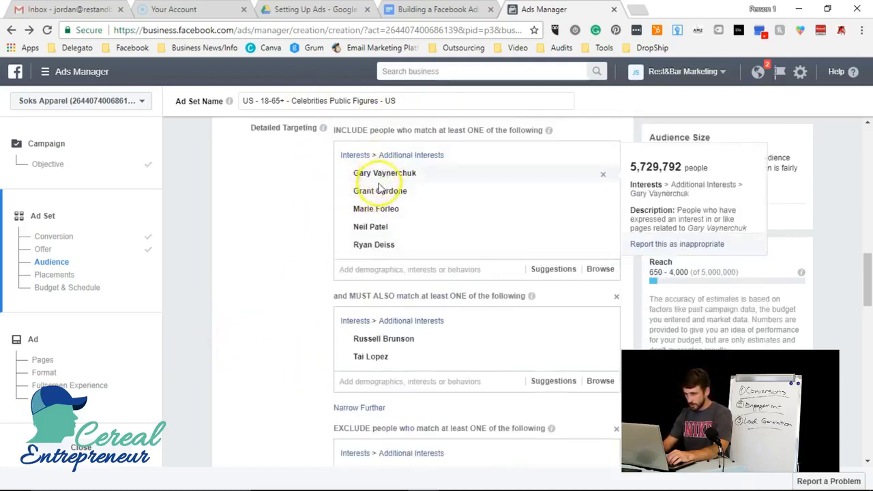
{"action": "left_click", "coordinate": [603, 192]}
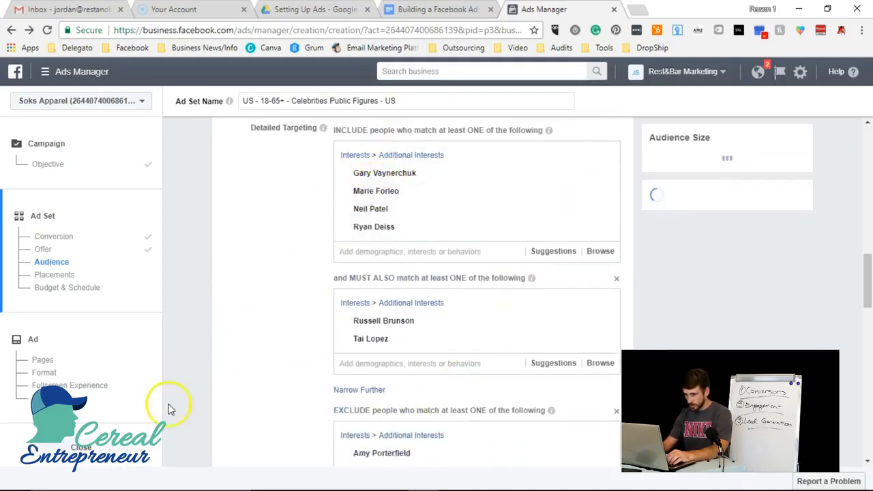
{"action": "scroll", "coordinate": [335, 411], "scroll_direction": "down", "scroll_amount": 1}
{"action": "left_click", "coordinate": [384, 412]}
{"action": "type", "text": "Gr"}
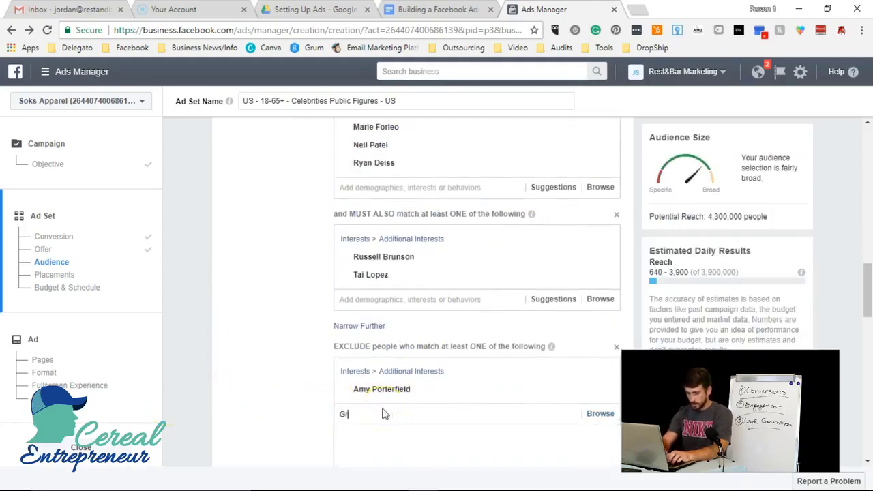
{"action": "type", "text": "ant Cardo"}
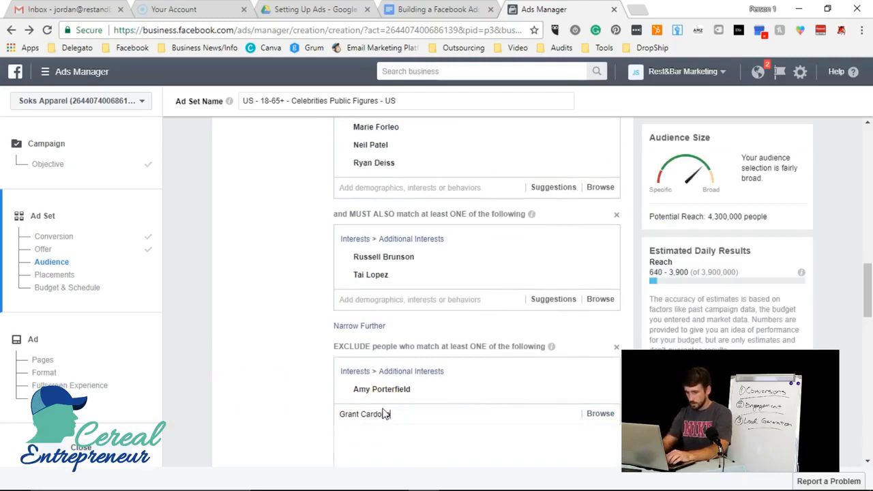
{"action": "type", "text": "ne"}
{"action": "left_click", "coordinate": [379, 439]}
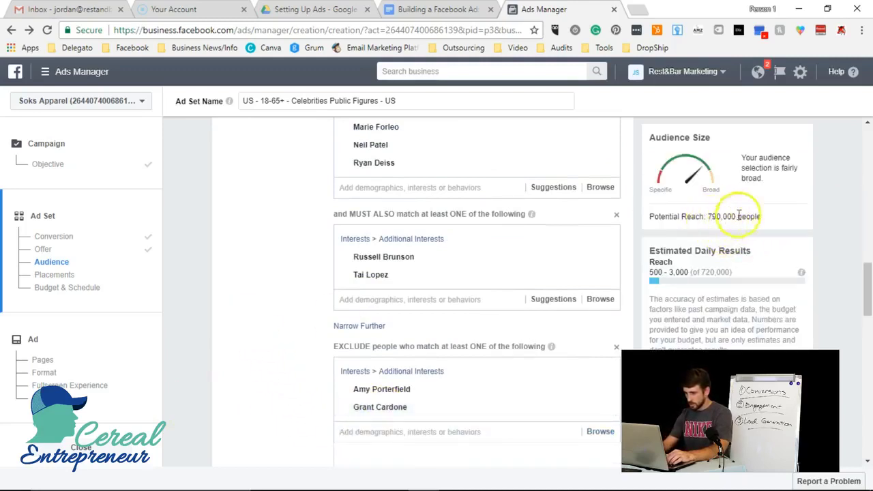
Check the sizes of the remaining included interests and remove Neil Patel and Marie Forleo from them
{"action": "scroll", "coordinate": [343, 205], "scroll_direction": "up", "scroll_amount": 1}
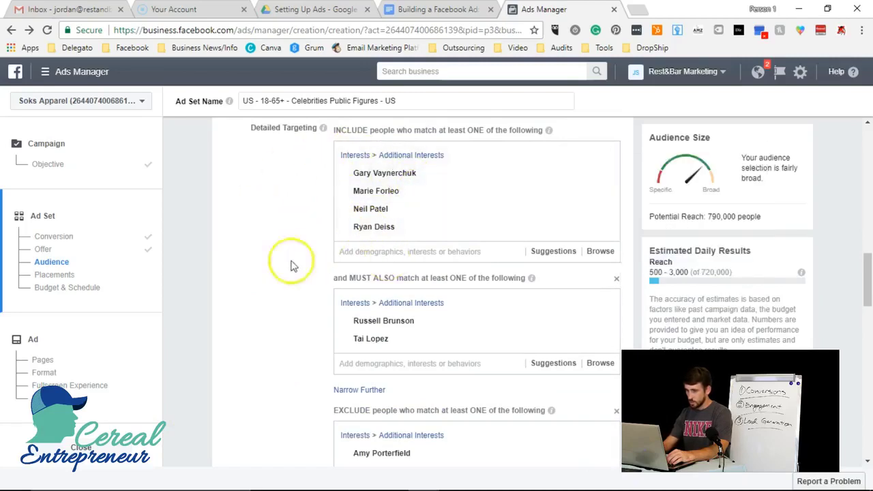
{"action": "scroll", "coordinate": [303, 396], "scroll_direction": "down", "scroll_amount": 1}
{"action": "scroll", "coordinate": [322, 259], "scroll_direction": "up", "scroll_amount": 1}
{"action": "mouse_move", "coordinate": [377, 173]}
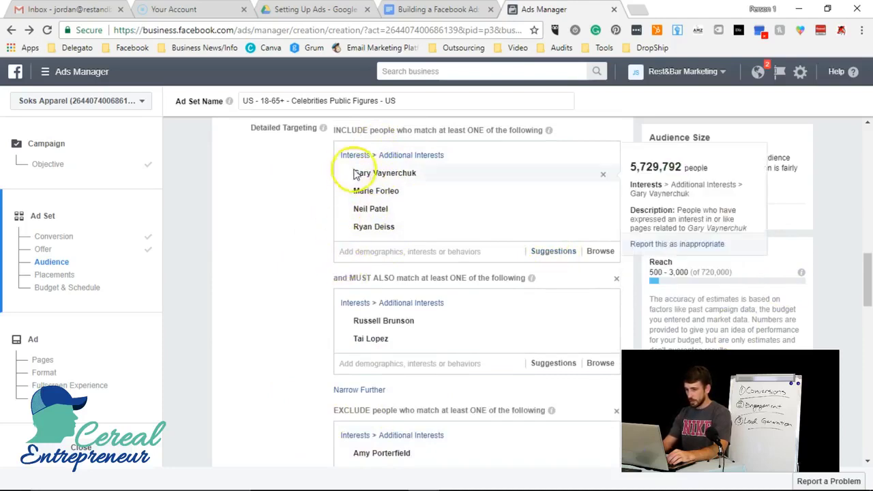
{"action": "mouse_move", "coordinate": [394, 195]}
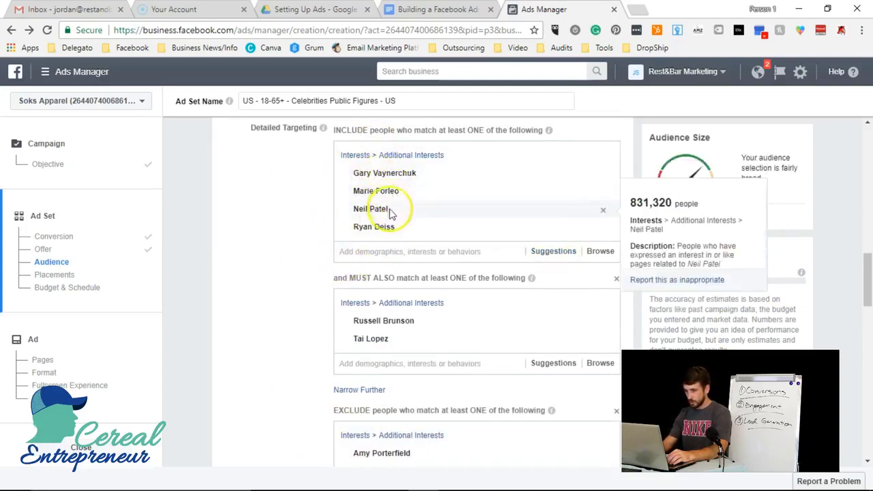
{"action": "mouse_move", "coordinate": [389, 230]}
{"action": "mouse_move", "coordinate": [406, 181]}
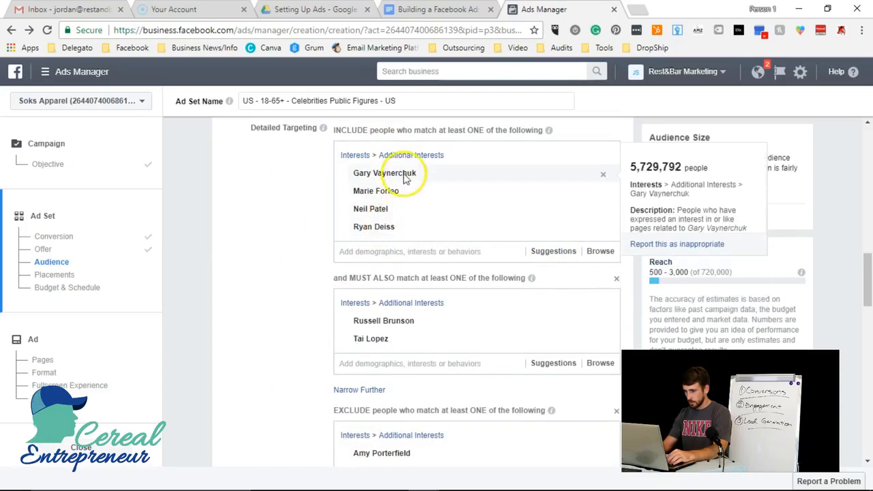
{"action": "mouse_move", "coordinate": [464, 211]}
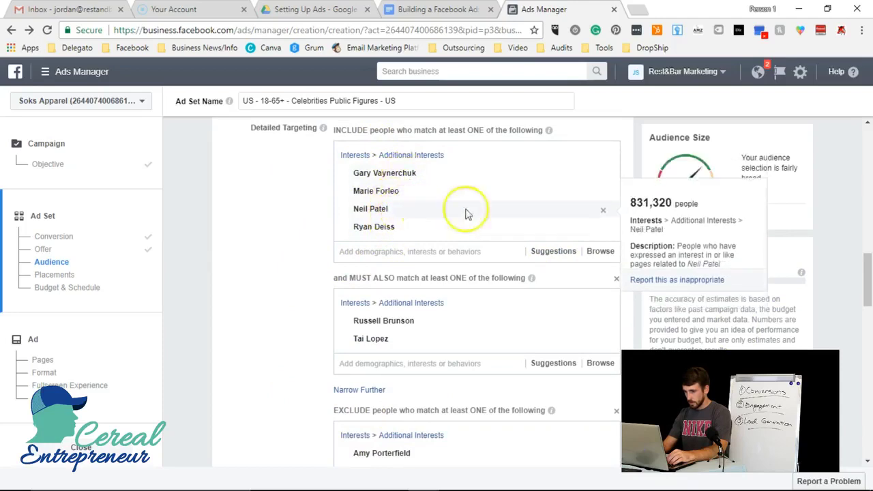
{"action": "left_click", "coordinate": [607, 208]}
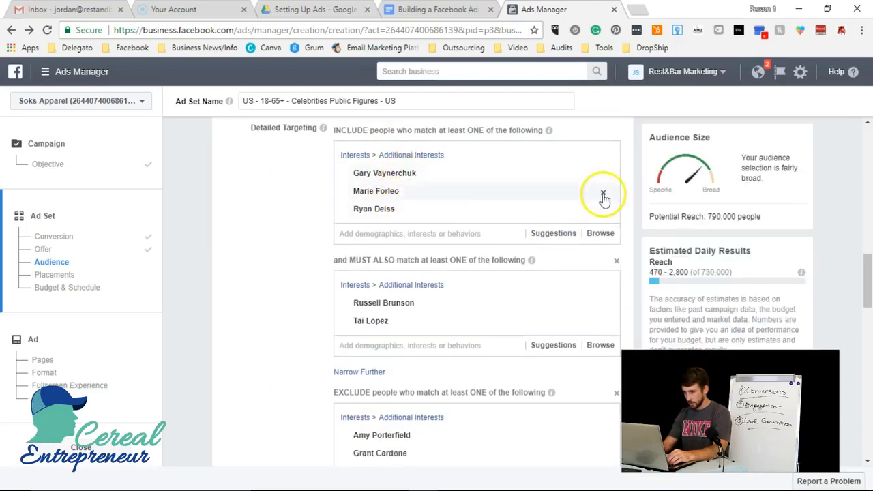
{"action": "left_click", "coordinate": [605, 198]}
Add Marie Forleo to the excluded interests of the detailed targeting
{"action": "scroll", "coordinate": [439, 312], "scroll_direction": "down", "scroll_amount": 2}
{"action": "mouse_move", "coordinate": [401, 375]}
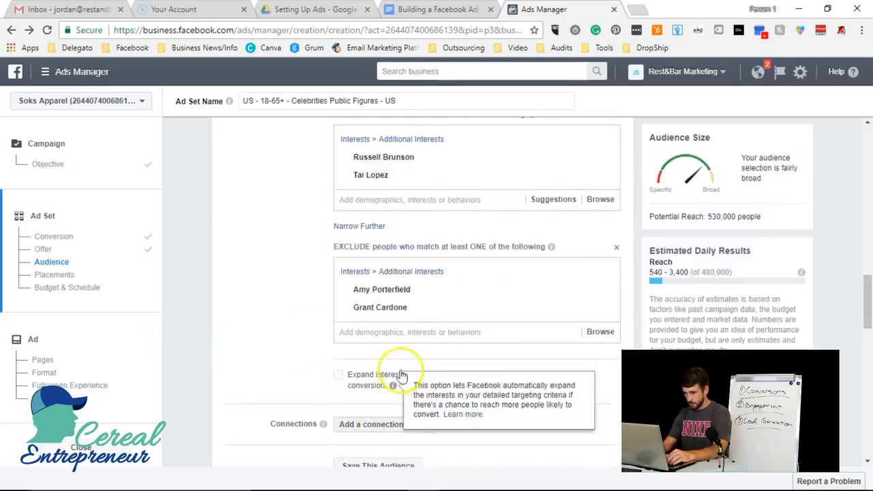
{"action": "scroll", "coordinate": [403, 365], "scroll_direction": "down", "scroll_amount": 1}
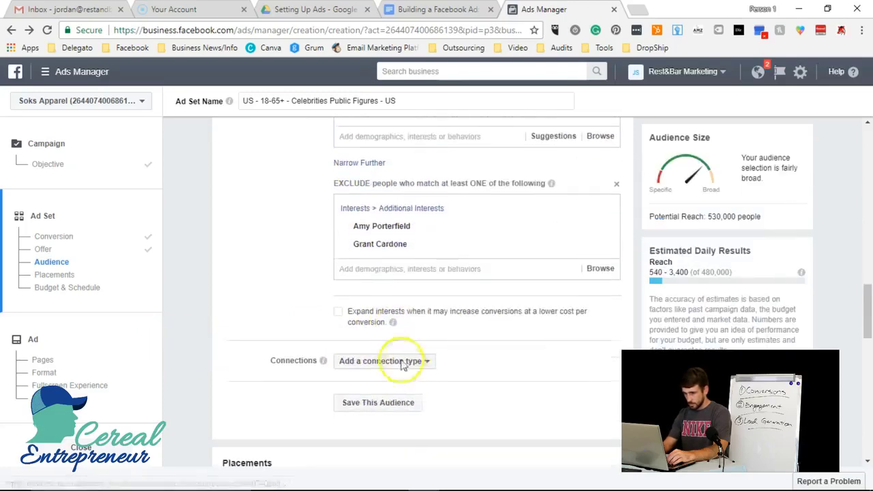
{"action": "scroll", "coordinate": [390, 356], "scroll_direction": "up", "scroll_amount": 4}
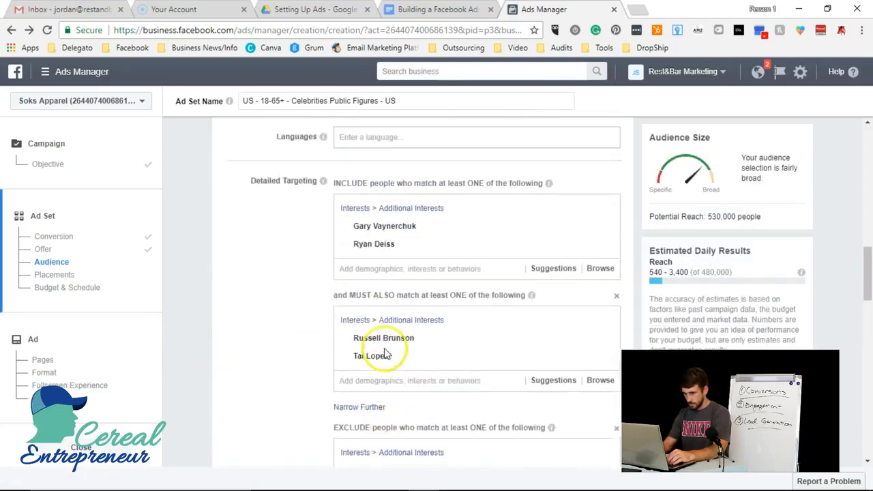
{"action": "scroll", "coordinate": [395, 389], "scroll_direction": "down", "scroll_amount": 2}
{"action": "left_click", "coordinate": [402, 395]}
{"action": "type", "text": "Marie"}
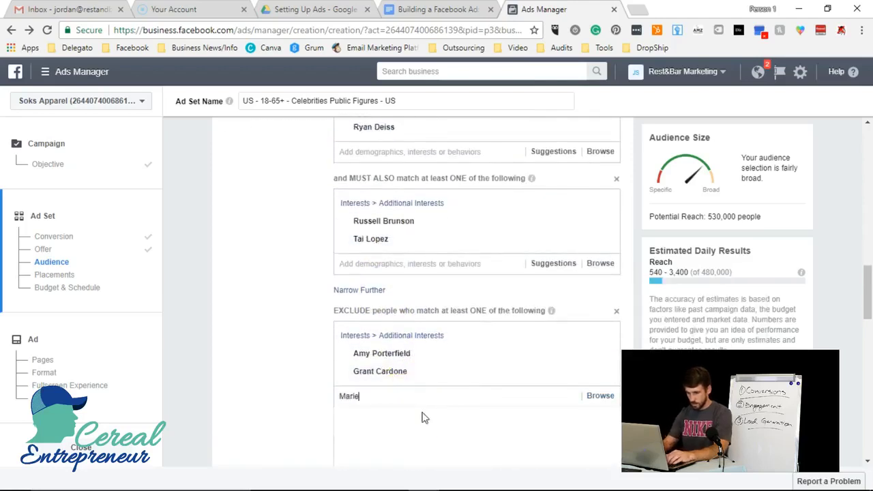
{"action": "left_click", "coordinate": [399, 425]}
{"action": "left_click", "coordinate": [393, 437]}
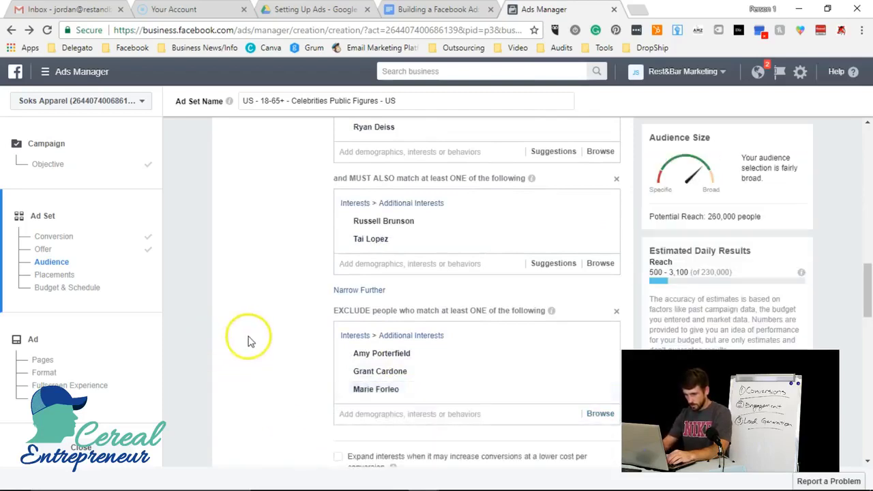
Add Neil Patel back to the included interests of the detailed targeting
{"action": "scroll", "coordinate": [249, 341], "scroll_direction": "down", "scroll_amount": 1}
{"action": "scroll", "coordinate": [287, 334], "scroll_direction": "up", "scroll_amount": 1}
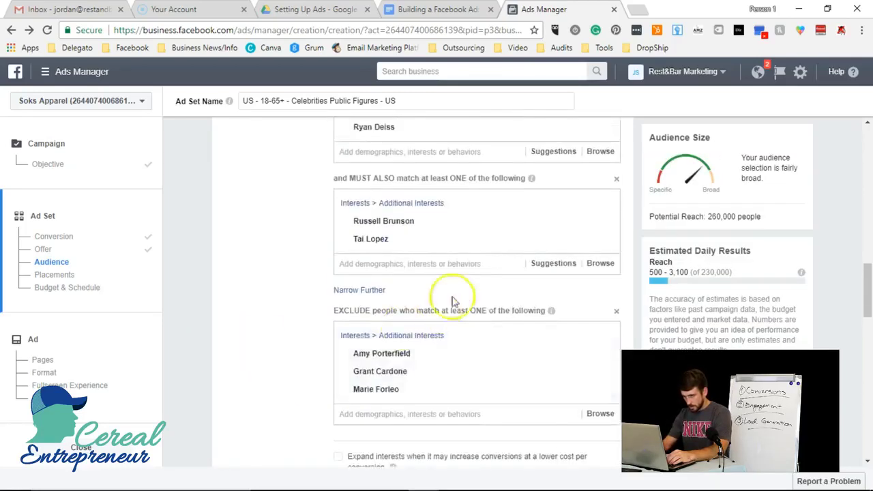
{"action": "left_click", "coordinate": [384, 152]}
{"action": "type", "text": "Neil"}
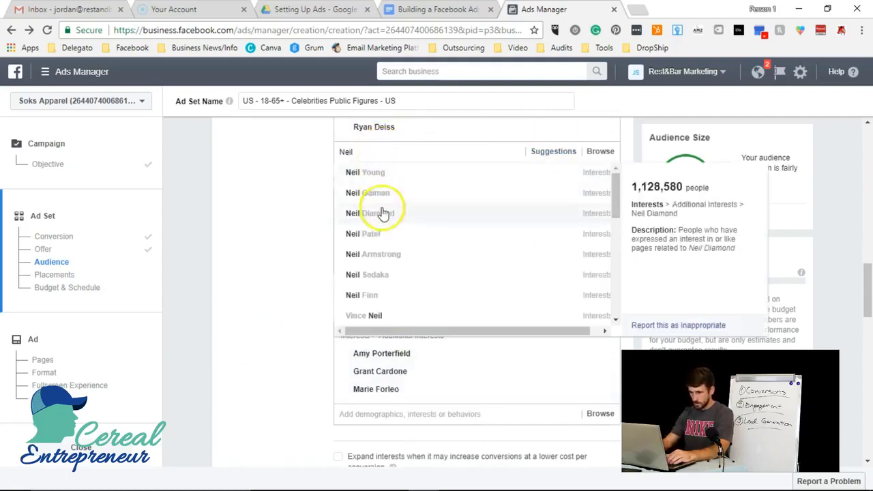
{"action": "left_click", "coordinate": [389, 235]}
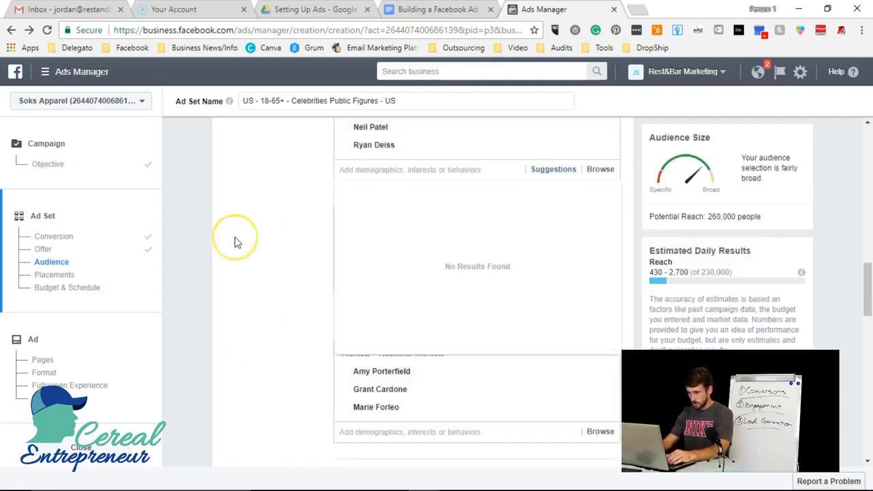
{"action": "left_click", "coordinate": [234, 237]}
Review the interests listed in the include, must-also-match and exclude groups of the detailed targeting
{"action": "scroll", "coordinate": [249, 252], "scroll_direction": "down", "scroll_amount": 3}
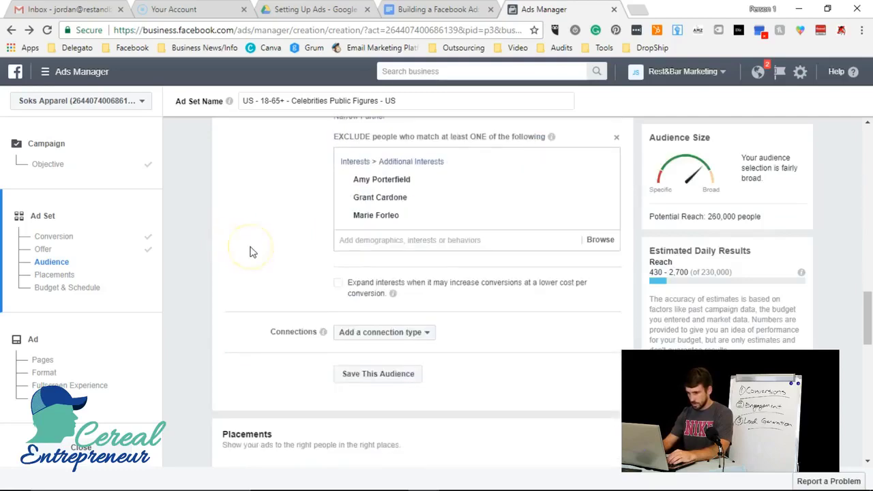
{"action": "scroll", "coordinate": [249, 252], "scroll_direction": "down", "scroll_amount": 1}
{"action": "scroll", "coordinate": [250, 253], "scroll_direction": "up", "scroll_amount": 6}
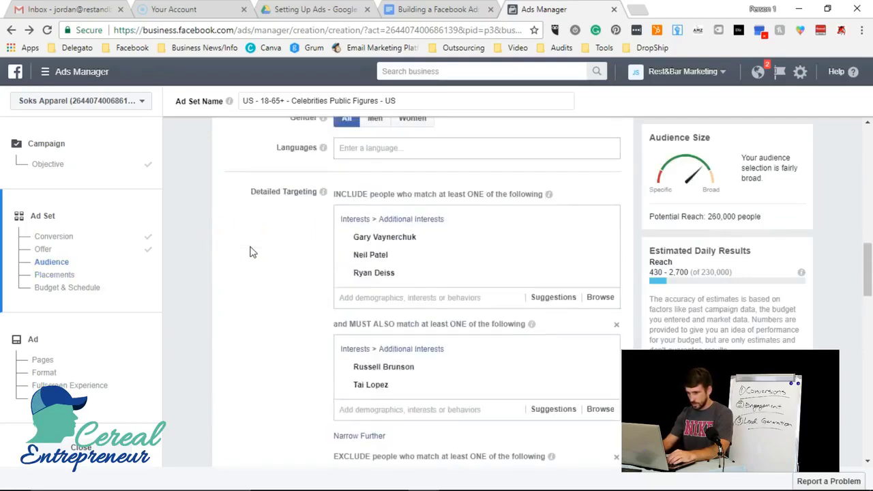
{"action": "scroll", "coordinate": [250, 252], "scroll_direction": "down", "scroll_amount": 4}
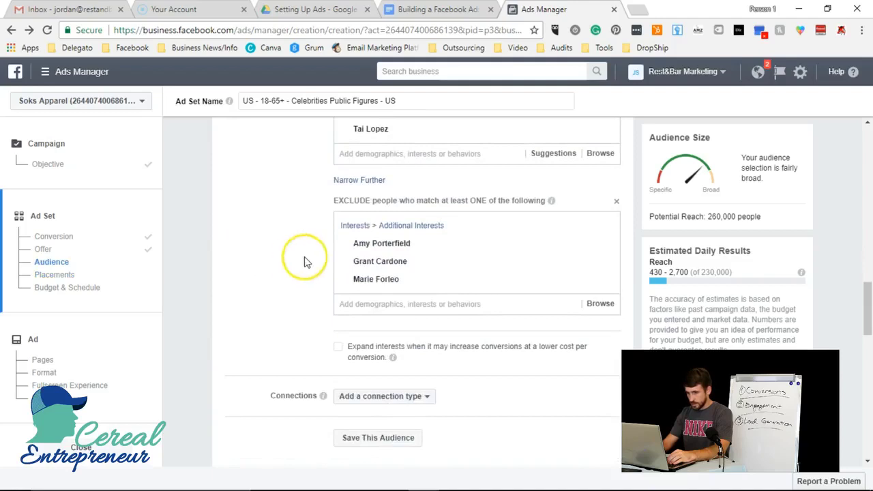
{"action": "scroll", "coordinate": [336, 204], "scroll_direction": "up", "scroll_amount": 3}
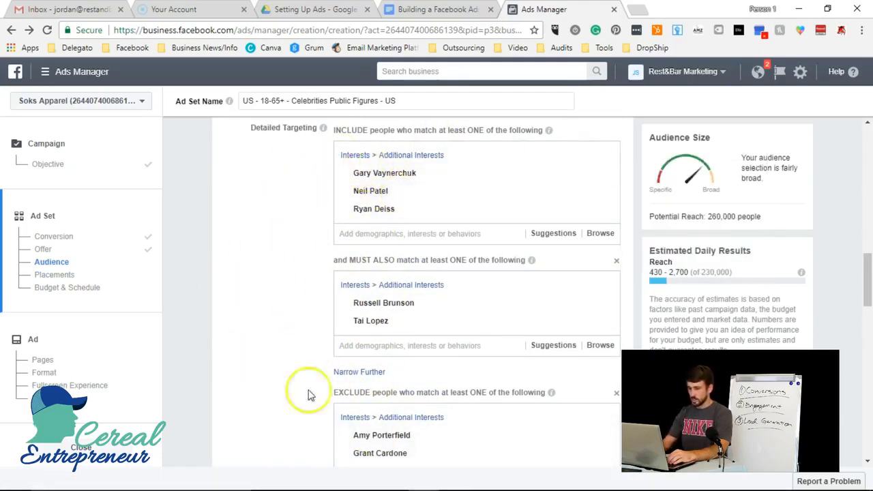
{"action": "scroll", "coordinate": [318, 392], "scroll_direction": "down", "scroll_amount": 2}
{"action": "scroll", "coordinate": [271, 281], "scroll_direction": "up", "scroll_amount": 4}
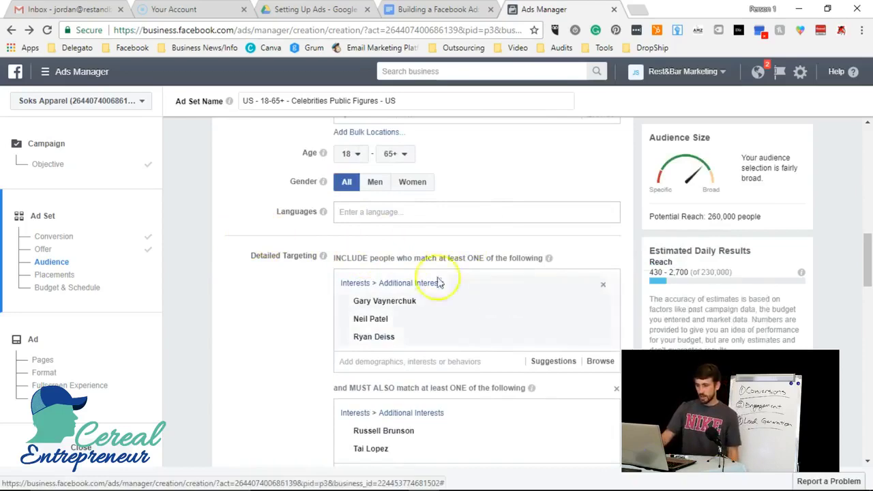
{"action": "scroll", "coordinate": [250, 267], "scroll_direction": "down", "scroll_amount": 2}
{"action": "scroll", "coordinate": [306, 390], "scroll_direction": "down", "scroll_amount": 2}
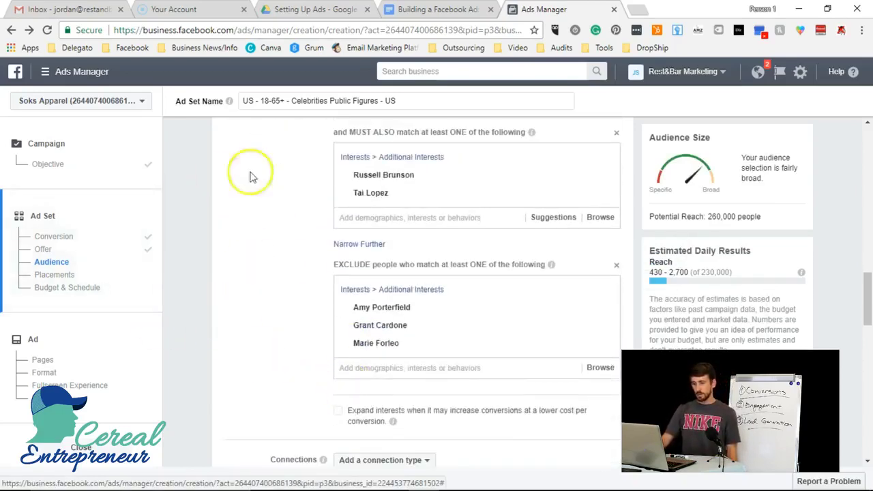
{"action": "scroll", "coordinate": [355, 164], "scroll_direction": "up", "scroll_amount": 2}
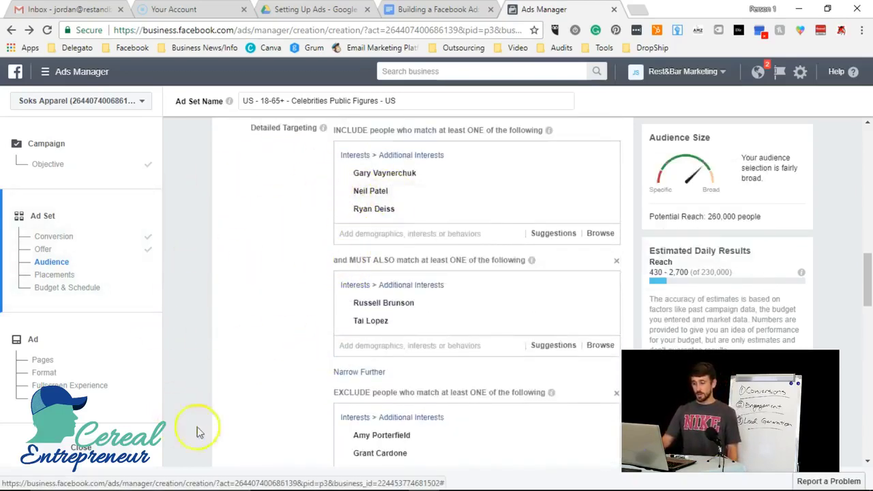
{"action": "mouse_move", "coordinate": [351, 199]}
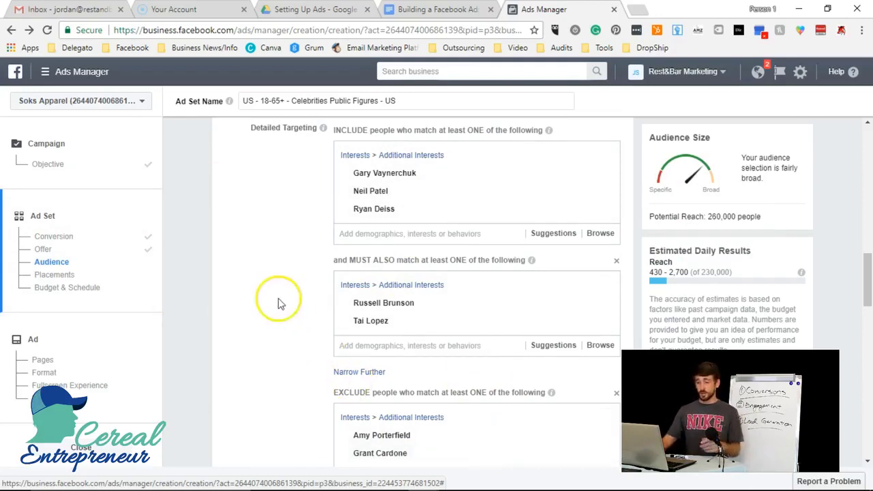
Check the audience's potential reach and look over the interest expansion and connection options below the targeting groups
{"action": "scroll", "coordinate": [283, 304], "scroll_direction": "down", "scroll_amount": 4}
{"action": "scroll", "coordinate": [283, 304], "scroll_direction": "up", "scroll_amount": 8}
{"action": "scroll", "coordinate": [289, 253], "scroll_direction": "down", "scroll_amount": 8}
{"action": "scroll", "coordinate": [363, 234], "scroll_direction": "up", "scroll_amount": 3}
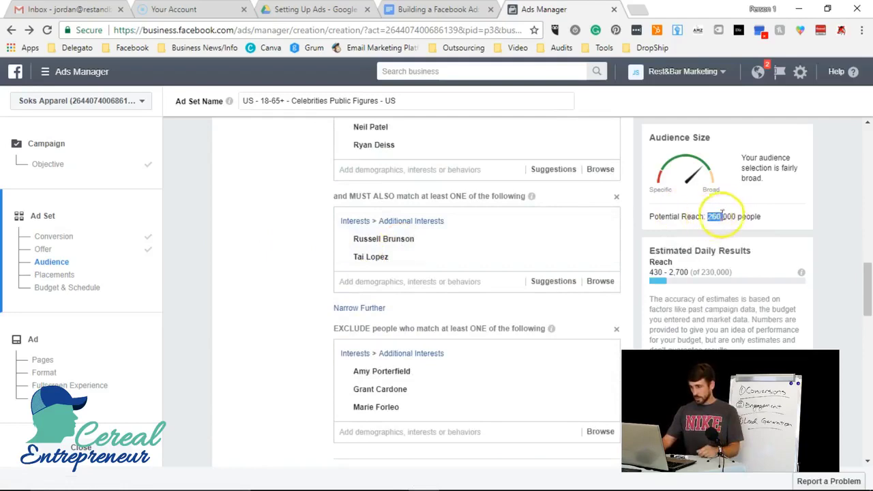
{"action": "left_click", "coordinate": [751, 219]}
{"action": "scroll", "coordinate": [175, 219], "scroll_direction": "down", "scroll_amount": 1}
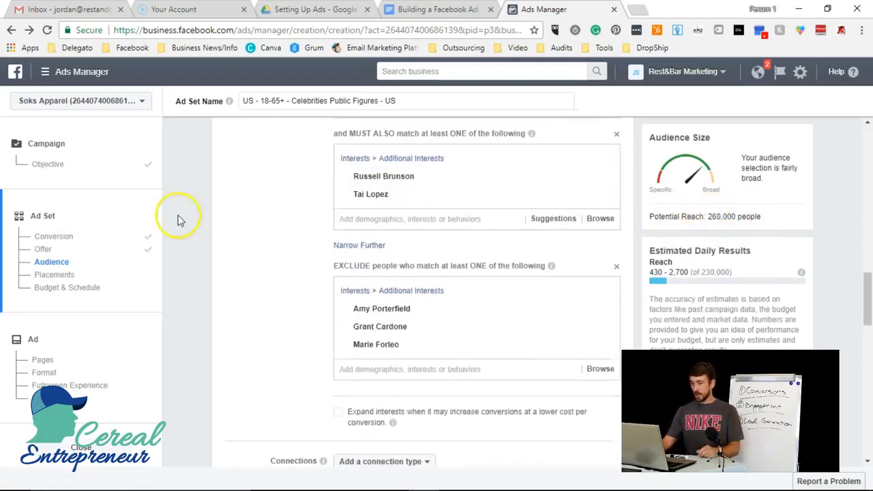
{"action": "scroll", "coordinate": [197, 225], "scroll_direction": "down", "scroll_amount": 2}
{"action": "scroll", "coordinate": [238, 212], "scroll_direction": "up", "scroll_amount": 3}
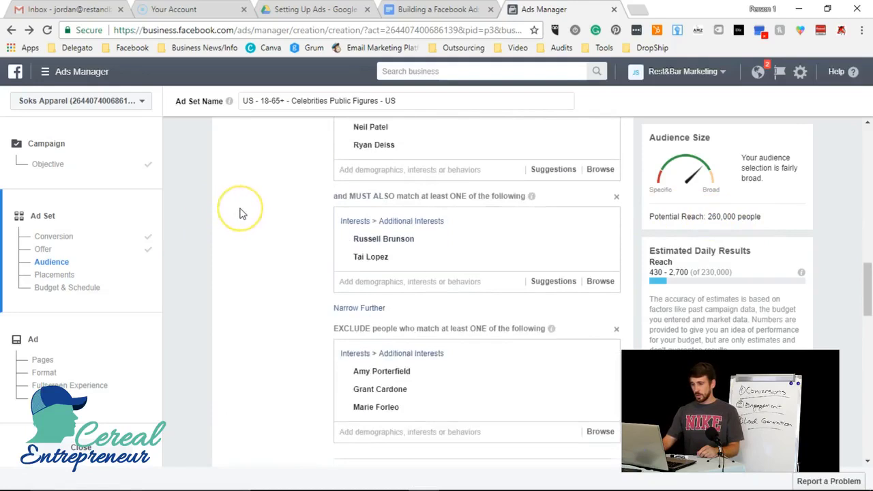
{"action": "scroll", "coordinate": [273, 232], "scroll_direction": "down", "scroll_amount": 1}
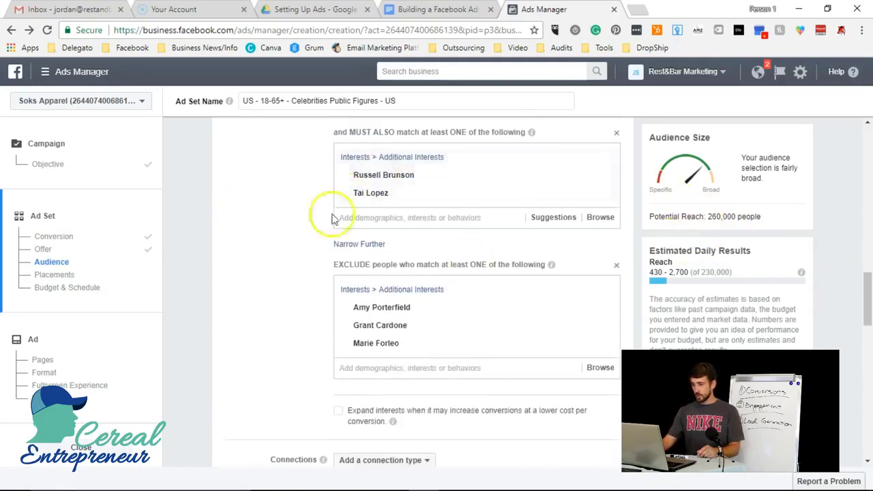
{"action": "scroll", "coordinate": [287, 263], "scroll_direction": "down", "scroll_amount": 2}
{"action": "scroll", "coordinate": [278, 271], "scroll_direction": "down", "scroll_amount": 1}
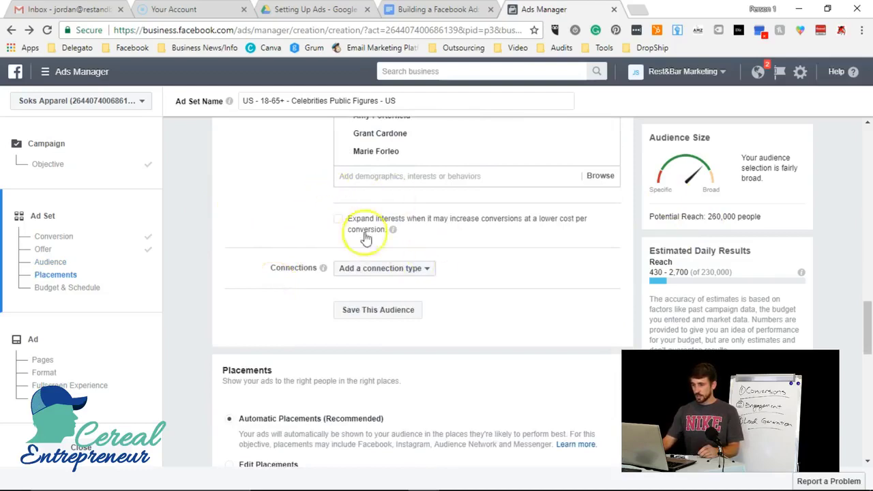
Read the interest group testing schedule in the Building a Facebook Ad document in Google Docs and return to Ads Manager
{"action": "left_click", "coordinate": [440, 12]}
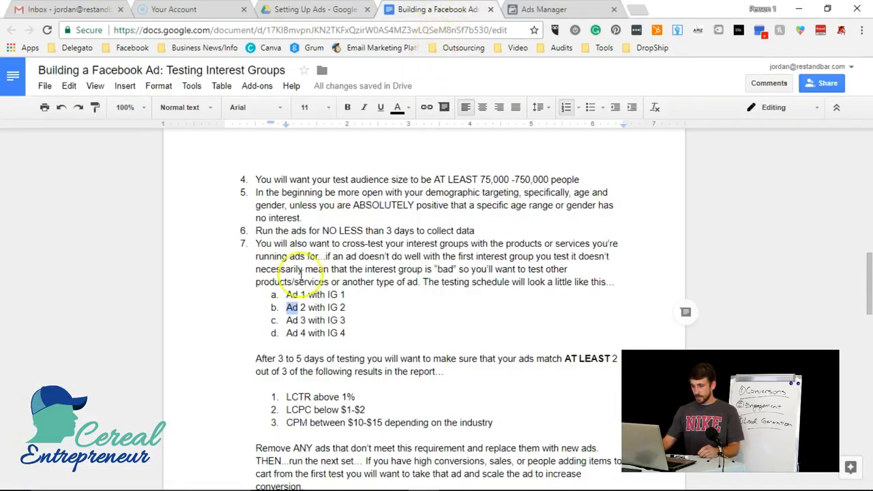
{"action": "scroll", "coordinate": [301, 273], "scroll_direction": "down", "scroll_amount": 15}
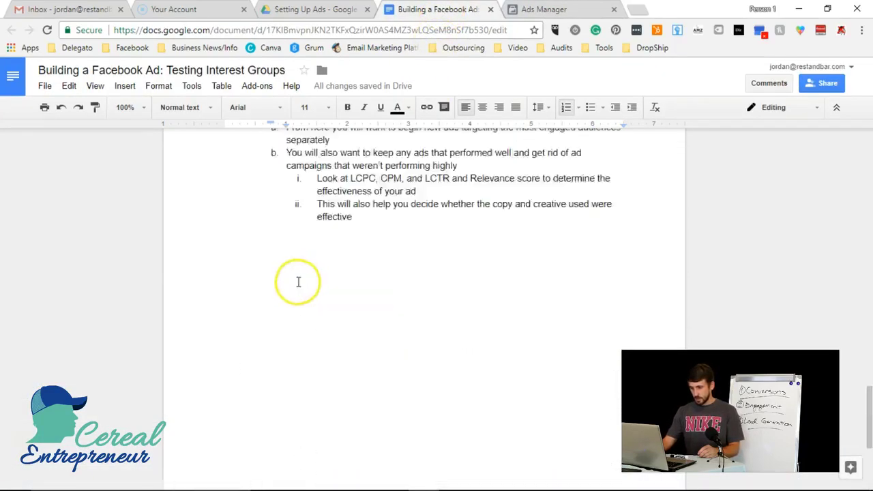
{"action": "scroll", "coordinate": [298, 282], "scroll_direction": "up", "scroll_amount": 10}
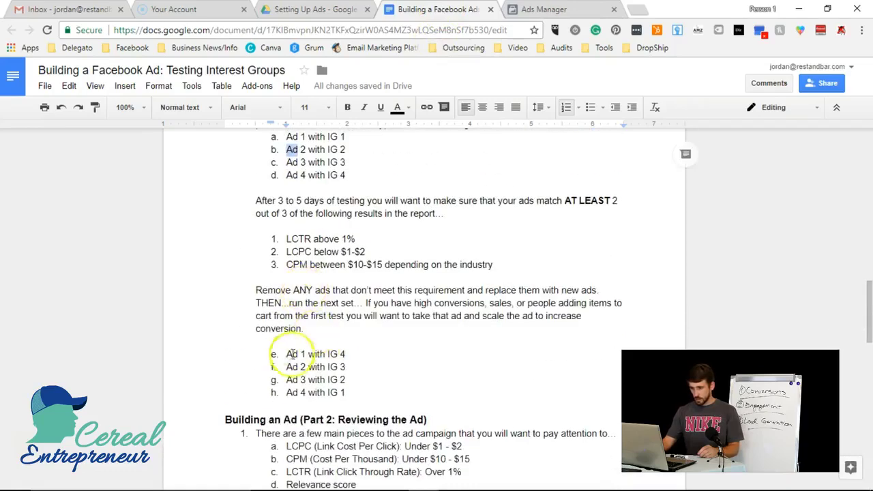
{"action": "scroll", "coordinate": [300, 249], "scroll_direction": "up", "scroll_amount": 2}
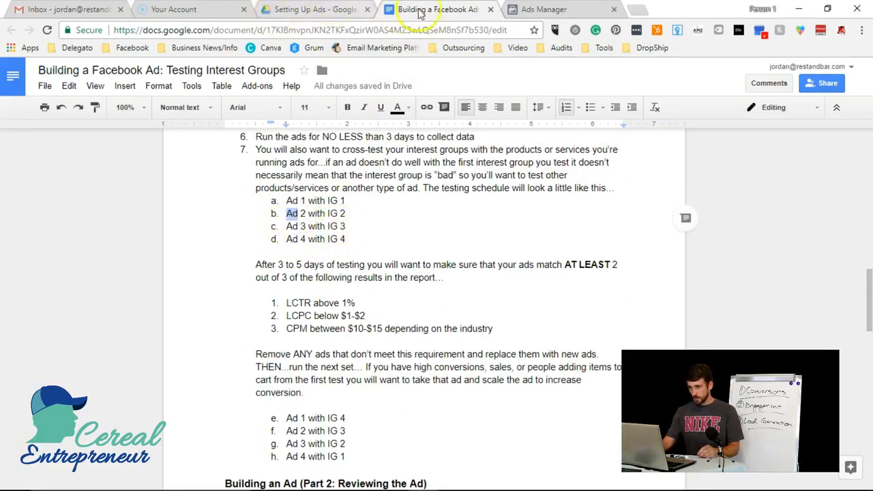
{"action": "key", "text": "ctrl+Tab"}
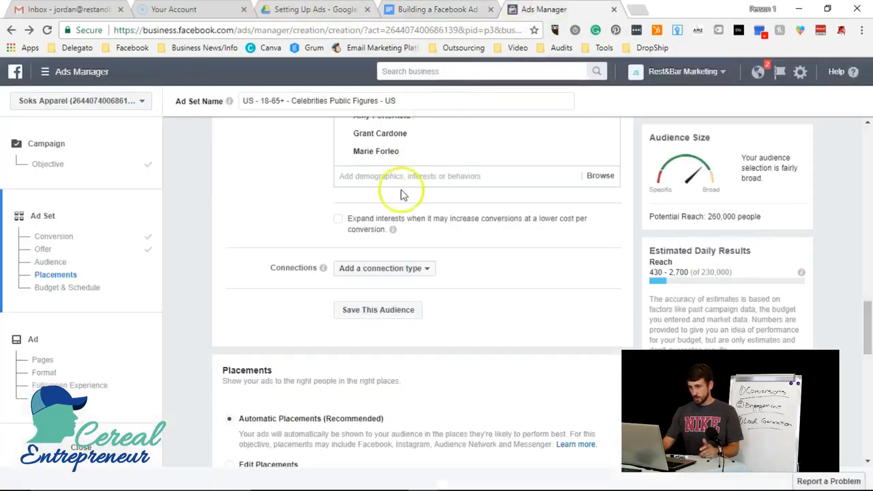
{"action": "scroll", "coordinate": [399, 191], "scroll_direction": "up", "scroll_amount": 5}
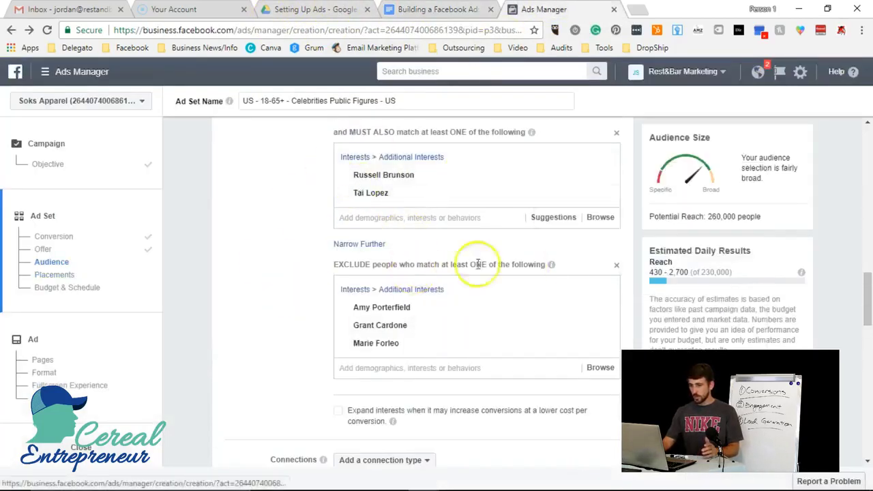
Switch to the Google Docs guide and review the audience types to test, the placement rule and the recommended audience size
{"action": "left_click", "coordinate": [416, 10]}
{"action": "scroll", "coordinate": [418, 222], "scroll_direction": "up", "scroll_amount": 7}
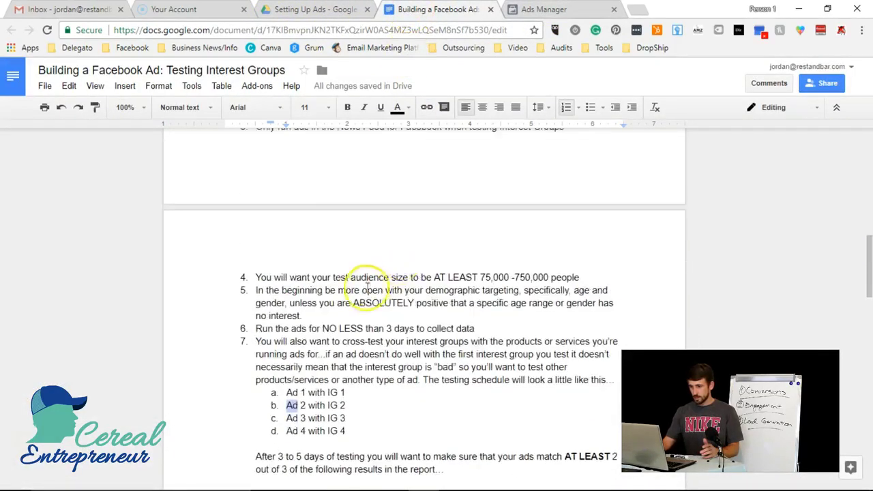
{"action": "scroll", "coordinate": [385, 339], "scroll_direction": "down", "scroll_amount": 1}
{"action": "scroll", "coordinate": [384, 339], "scroll_direction": "down", "scroll_amount": 1}
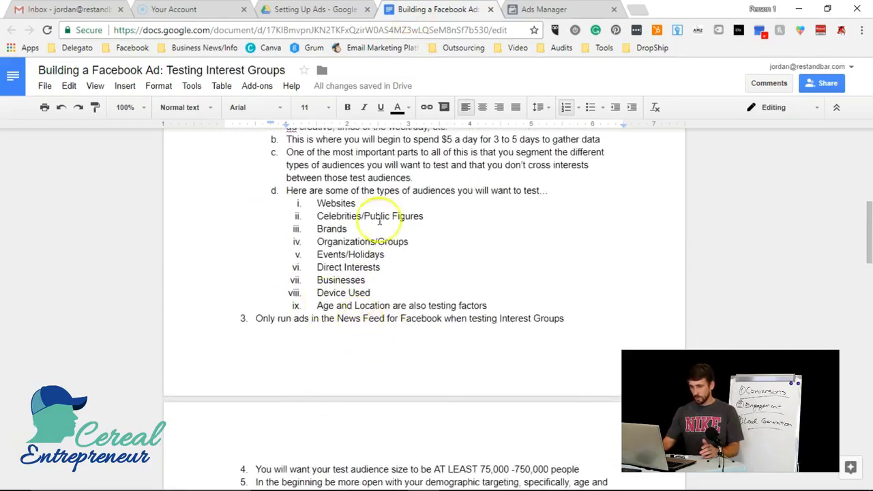
{"action": "scroll", "coordinate": [313, 183], "scroll_direction": "down", "scroll_amount": 1}
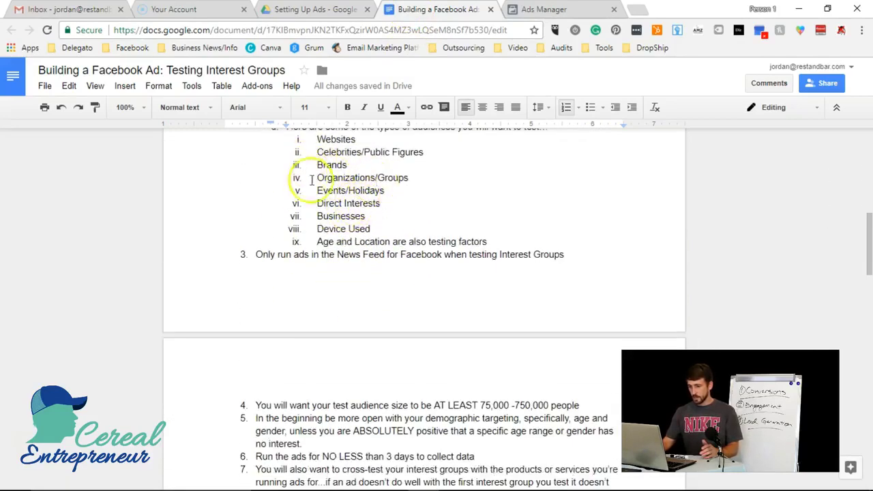
{"action": "scroll", "coordinate": [325, 191], "scroll_direction": "down", "scroll_amount": 1}
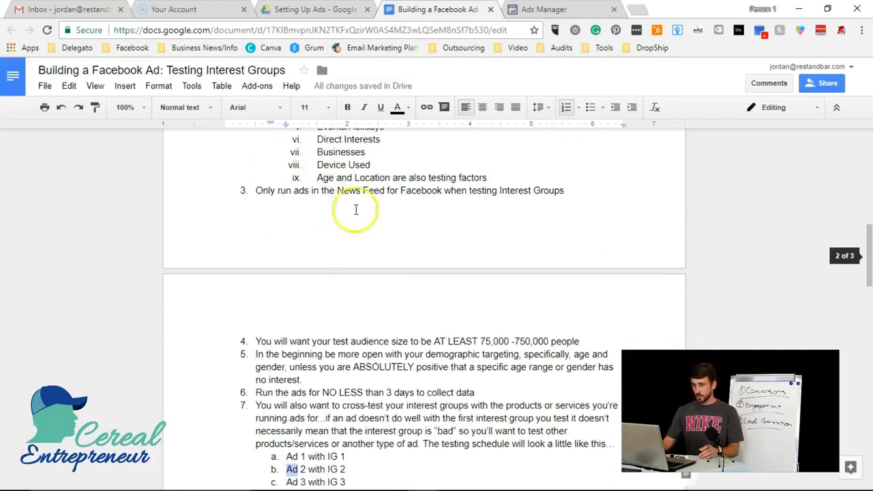
{"action": "scroll", "coordinate": [346, 221], "scroll_direction": "down", "scroll_amount": 4}
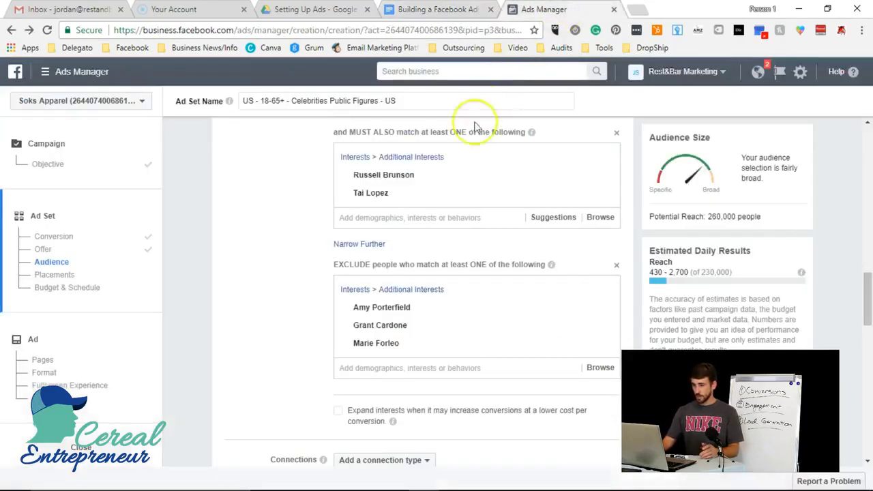
Change the ad set from automatic to edited placements and remove the Instagram and Audience Network platforms
{"action": "scroll", "coordinate": [306, 191], "scroll_direction": "down", "scroll_amount": 5}
{"action": "scroll", "coordinate": [305, 212], "scroll_direction": "down", "scroll_amount": 1}
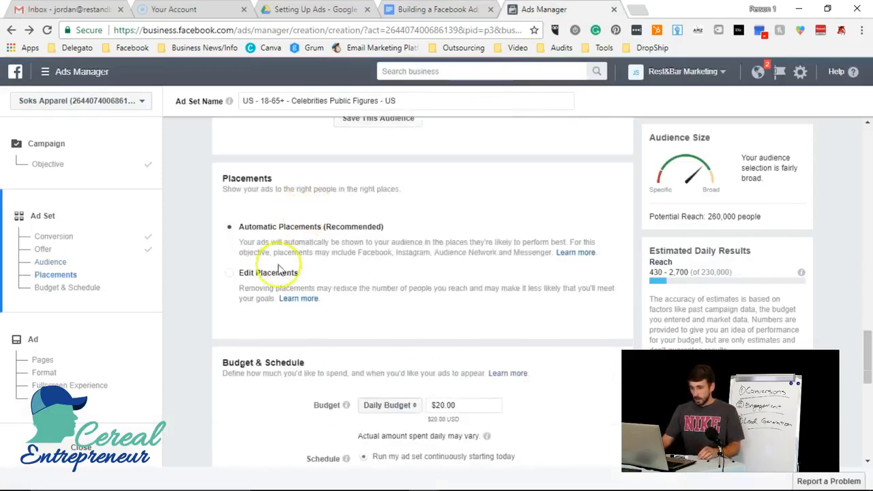
{"action": "left_click", "coordinate": [278, 275]}
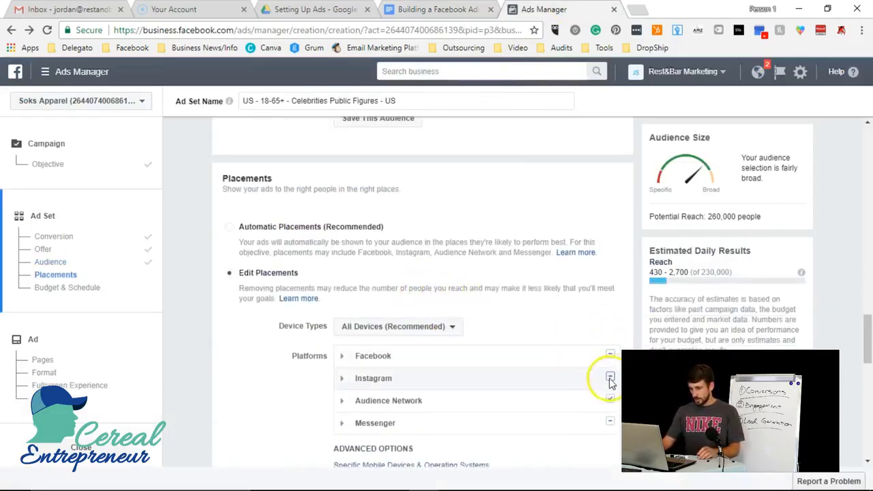
{"action": "left_click", "coordinate": [610, 378]}
{"action": "left_click", "coordinate": [610, 400]}
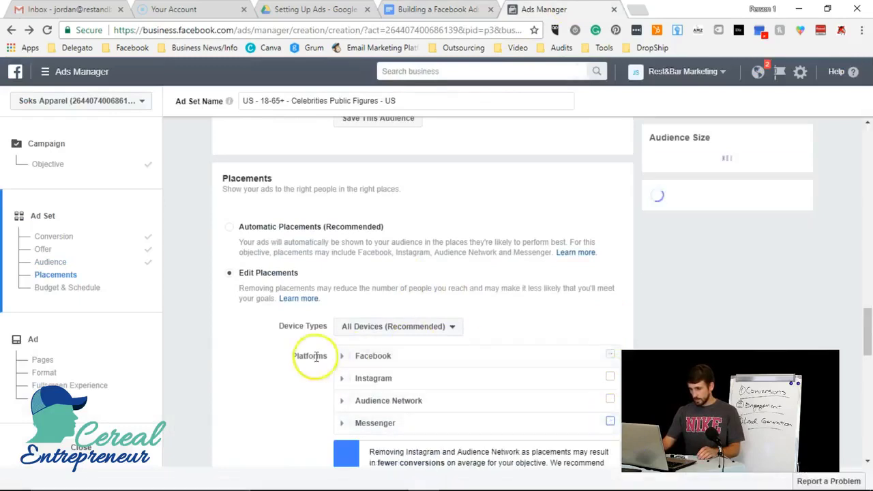
Remove Right Column and Instant Articles from the Facebook placements, keeping Feeds selected
{"action": "left_click", "coordinate": [341, 357]}
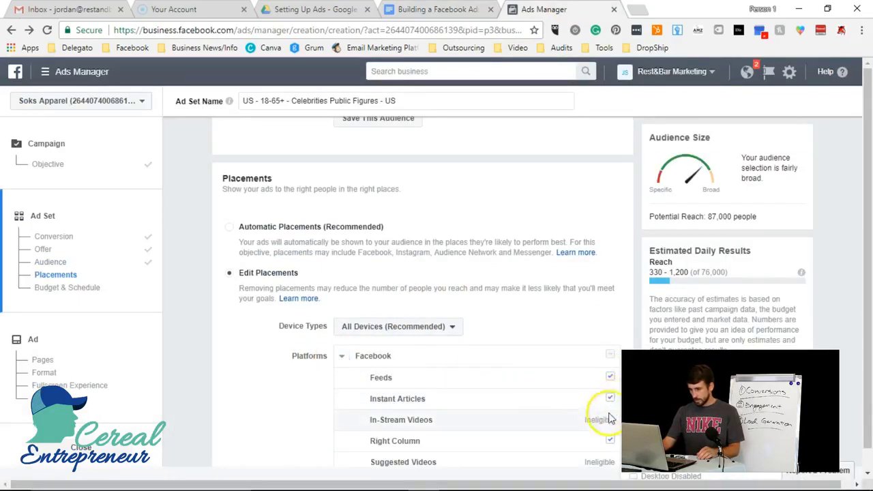
{"action": "left_click", "coordinate": [610, 440]}
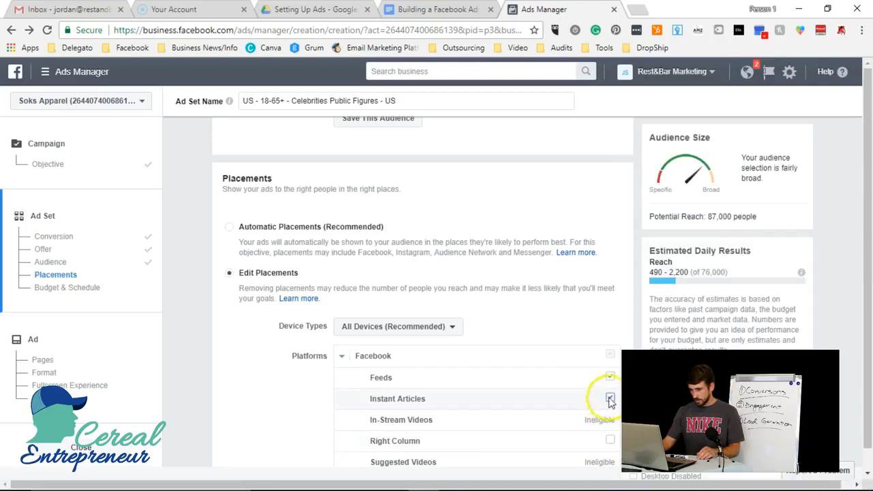
{"action": "left_click", "coordinate": [610, 400]}
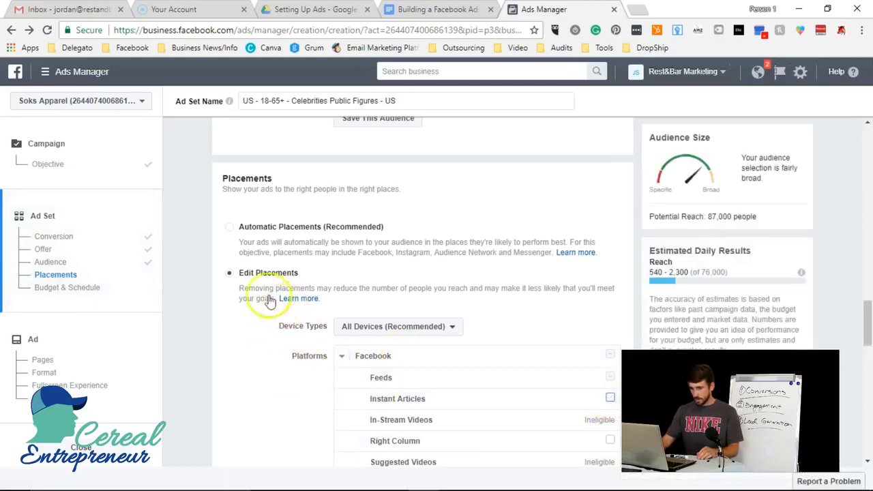
Set the ad set's daily budget to $5.00
{"action": "scroll", "coordinate": [227, 307], "scroll_direction": "down", "scroll_amount": 7}
{"action": "left_click", "coordinate": [451, 268]}
{"action": "left_click_drag", "start_coordinate": [451, 268], "coordinate": [399, 266]}
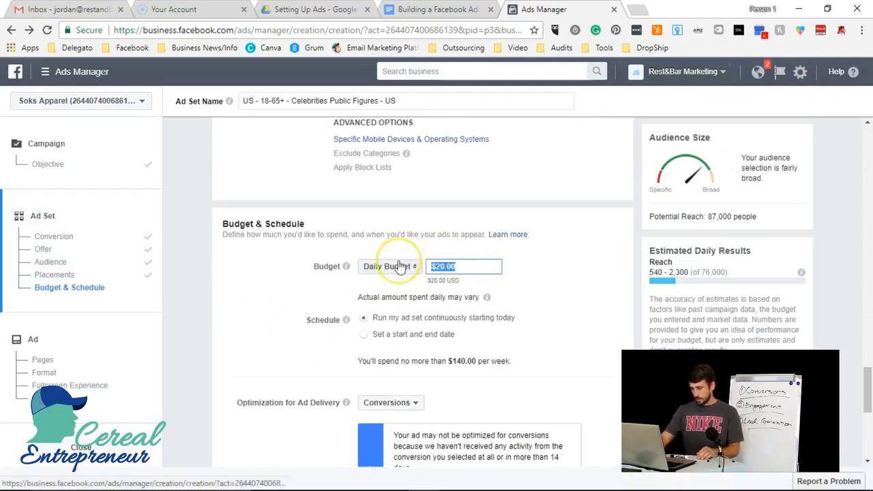
{"action": "type", "text": "5"}
{"action": "key", "text": "BackSpace"}
{"action": "type", "text": "20"}
{"action": "left_click", "coordinate": [585, 289]}
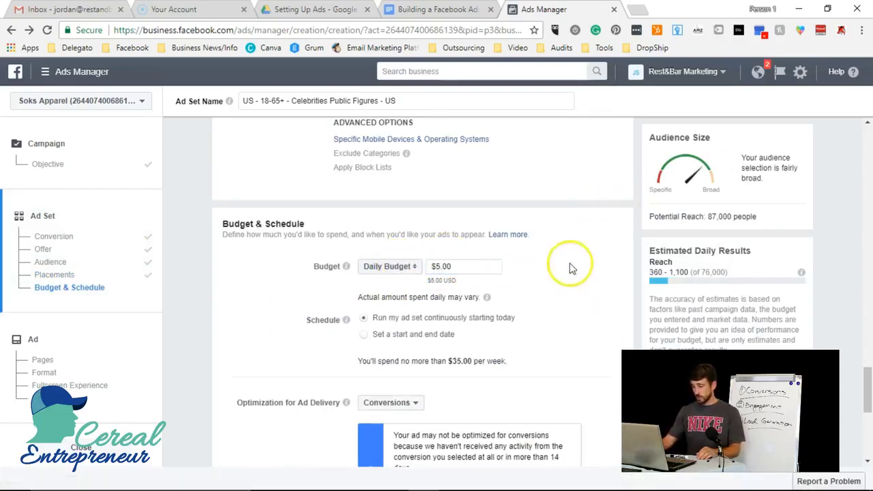
Review the ad set's optimization for ad delivery, conversion window, bid amount, ad scheduling and delivery type options
{"action": "scroll", "coordinate": [553, 284], "scroll_direction": "down", "scroll_amount": 5}
{"action": "scroll", "coordinate": [552, 284], "scroll_direction": "up", "scroll_amount": 1}
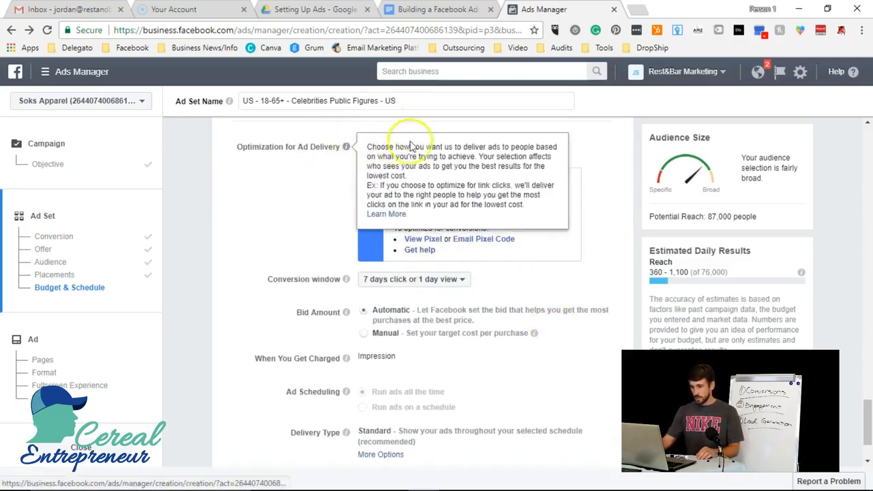
{"action": "scroll", "coordinate": [285, 240], "scroll_direction": "down", "scroll_amount": 1}
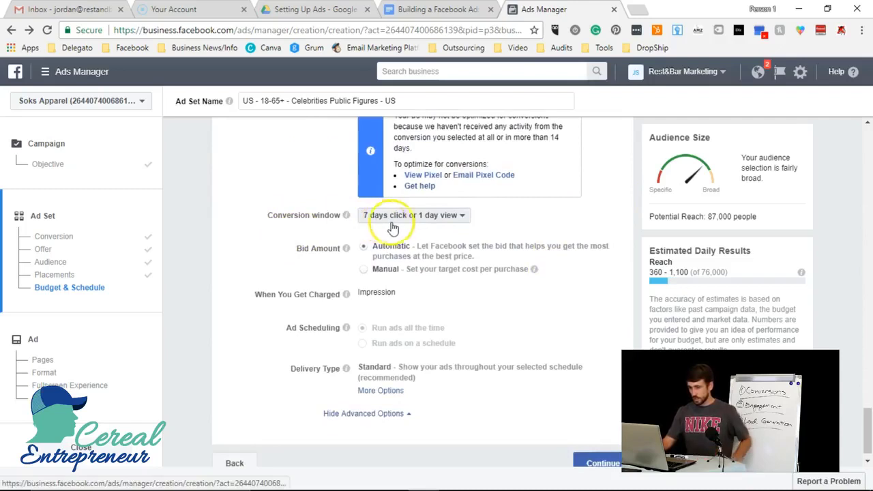
{"action": "mouse_move", "coordinate": [346, 217]}
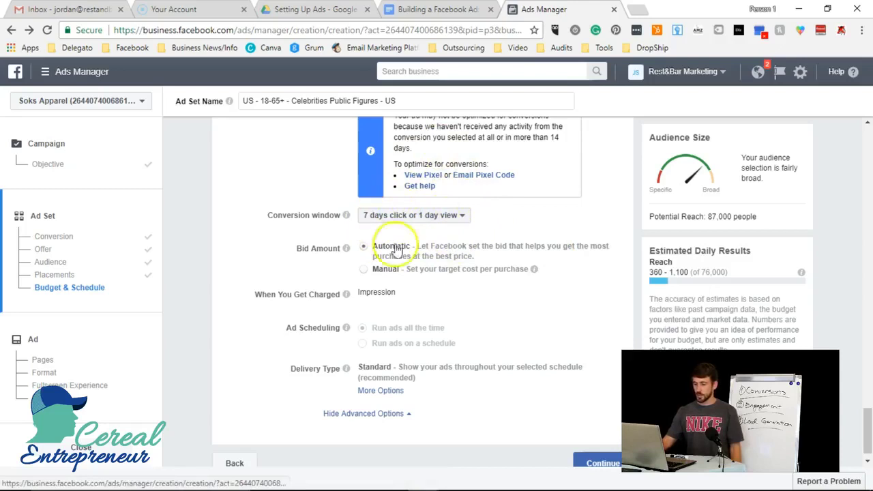
{"action": "scroll", "coordinate": [458, 259], "scroll_direction": "down", "scroll_amount": 1}
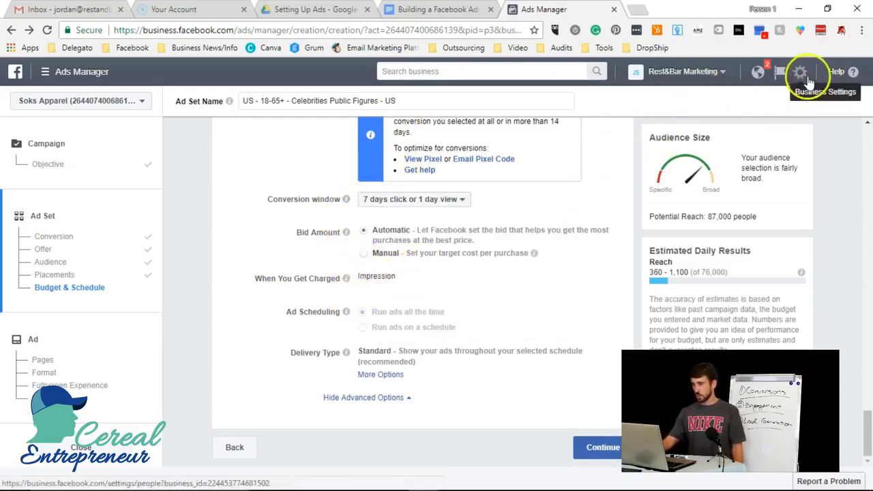
Open the help section's Contact Us page in a separate browser tab and review the Additional Support contact options
{"action": "left_click", "coordinate": [801, 77]}
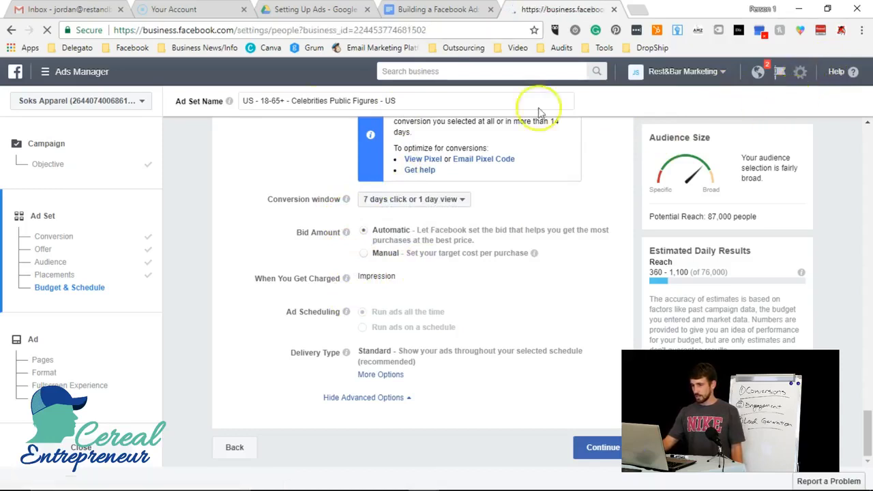
{"action": "left_click", "coordinate": [11, 30]}
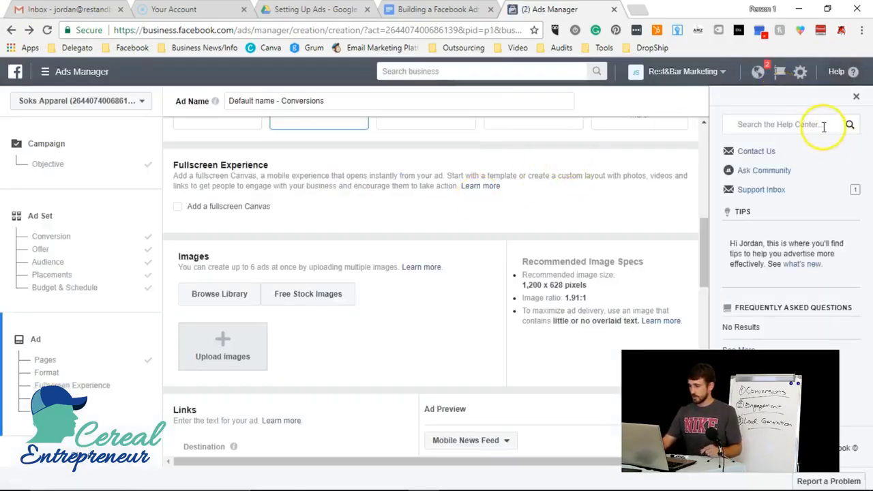
{"action": "right_click", "coordinate": [754, 152]}
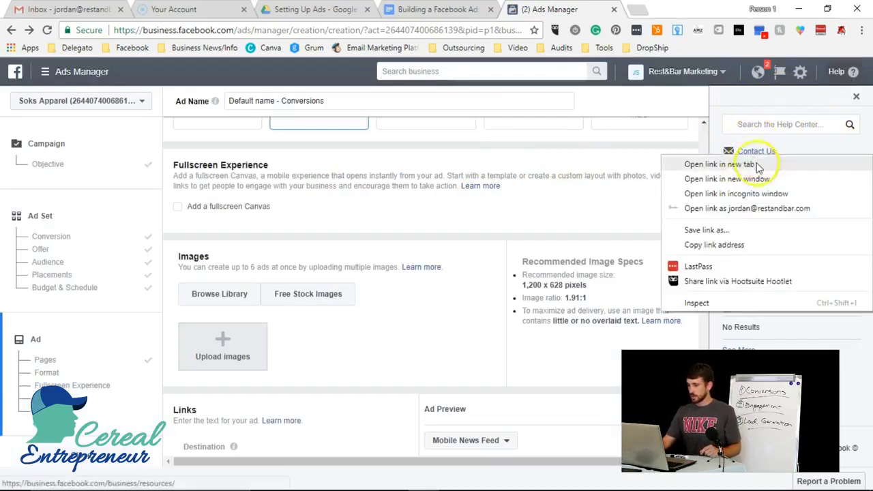
{"action": "left_click", "coordinate": [758, 166]}
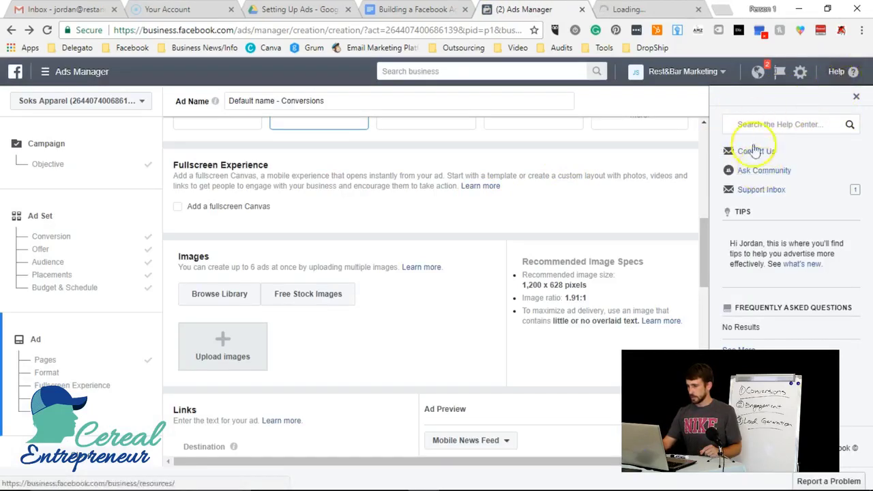
{"action": "left_click", "coordinate": [642, 8]}
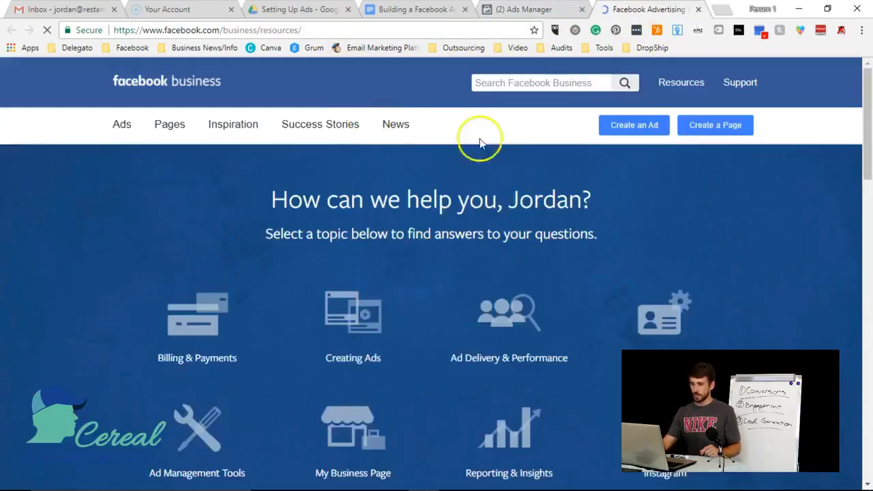
{"action": "scroll", "coordinate": [273, 185], "scroll_direction": "down", "scroll_amount": 10}
{"action": "scroll", "coordinate": [311, 217], "scroll_direction": "down", "scroll_amount": 3}
{"action": "scroll", "coordinate": [351, 259], "scroll_direction": "up", "scroll_amount": 2}
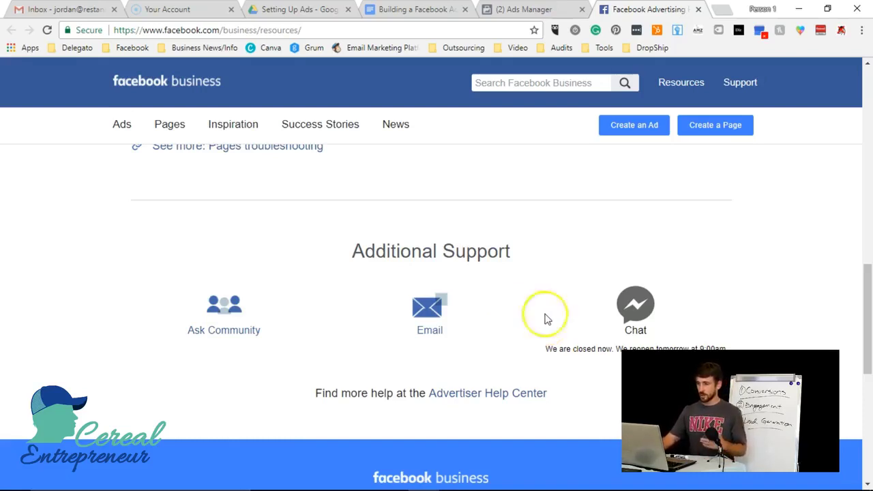
Return to the Ads Manager tab and examine the ad's Pages, Format, Fullscreen Experience and Images sections with the recommended image specs
{"action": "left_click", "coordinate": [509, 9]}
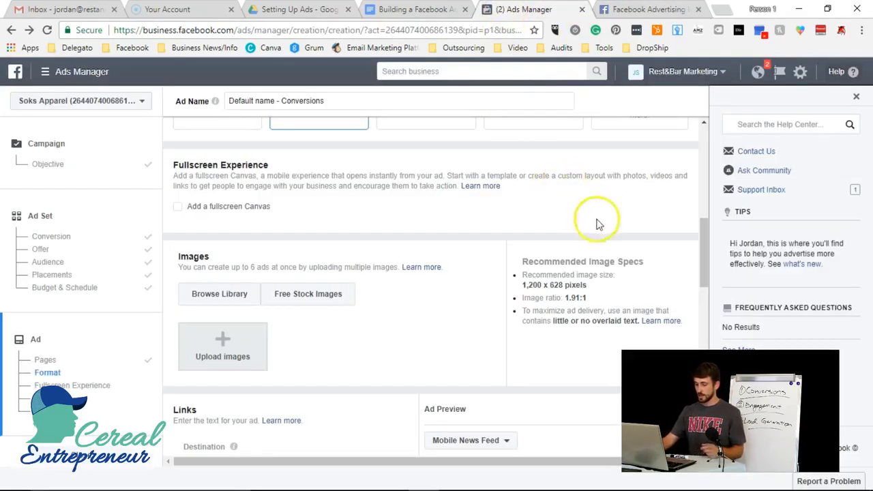
{"action": "scroll", "coordinate": [587, 217], "scroll_direction": "down", "scroll_amount": 1}
{"action": "scroll", "coordinate": [477, 218], "scroll_direction": "up", "scroll_amount": 2}
{"action": "scroll", "coordinate": [372, 237], "scroll_direction": "up", "scroll_amount": 5}
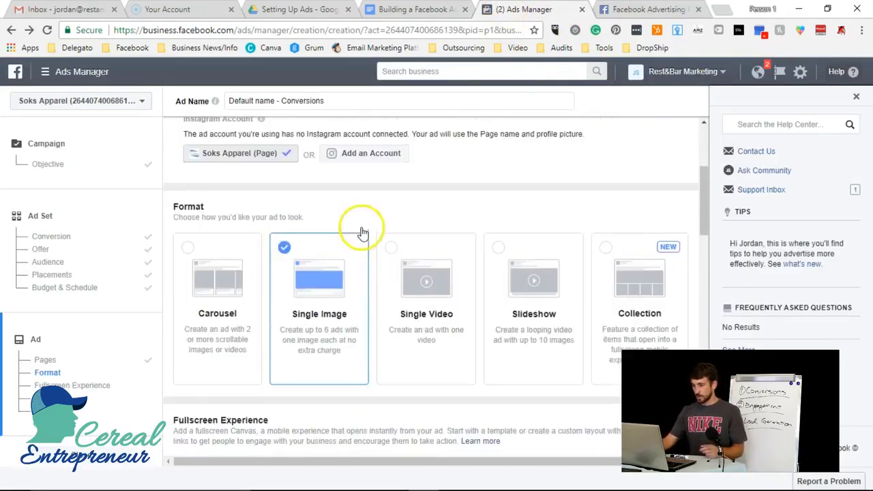
{"action": "scroll", "coordinate": [369, 236], "scroll_direction": "down", "scroll_amount": 4}
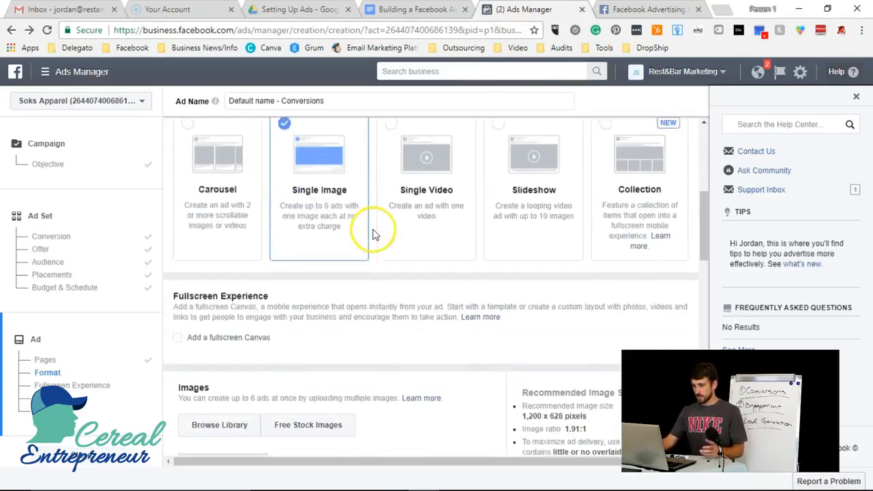
{"action": "scroll", "coordinate": [296, 175], "scroll_direction": "up", "scroll_amount": 1}
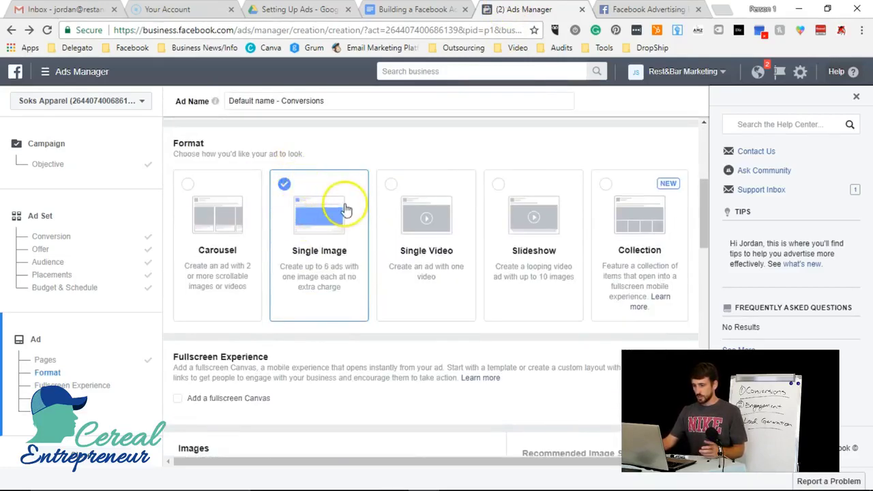
{"action": "scroll", "coordinate": [345, 208], "scroll_direction": "down", "scroll_amount": 1}
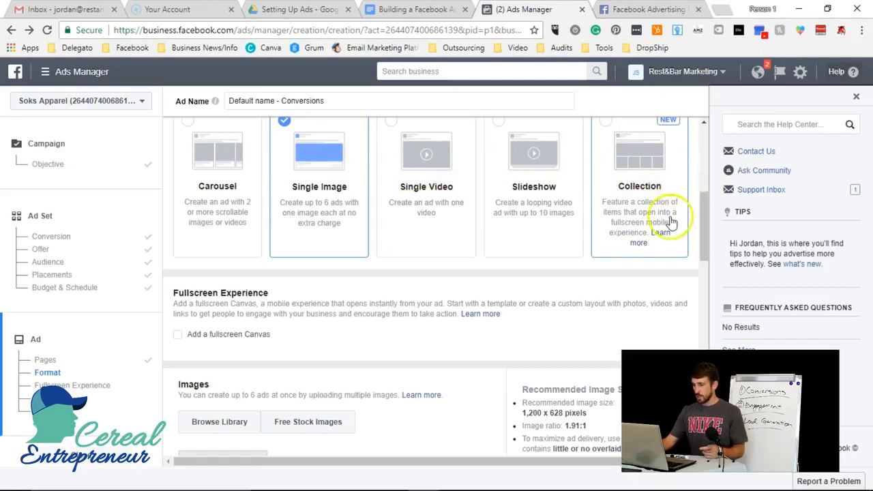
{"action": "scroll", "coordinate": [672, 221], "scroll_direction": "up", "scroll_amount": 1}
{"action": "scroll", "coordinate": [640, 276], "scroll_direction": "down", "scroll_amount": 3}
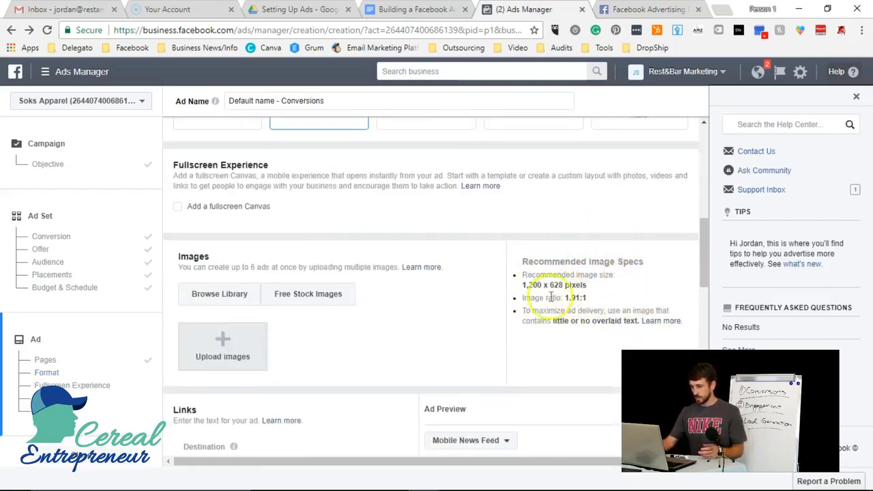
{"action": "scroll", "coordinate": [546, 310], "scroll_direction": "up", "scroll_amount": 6}
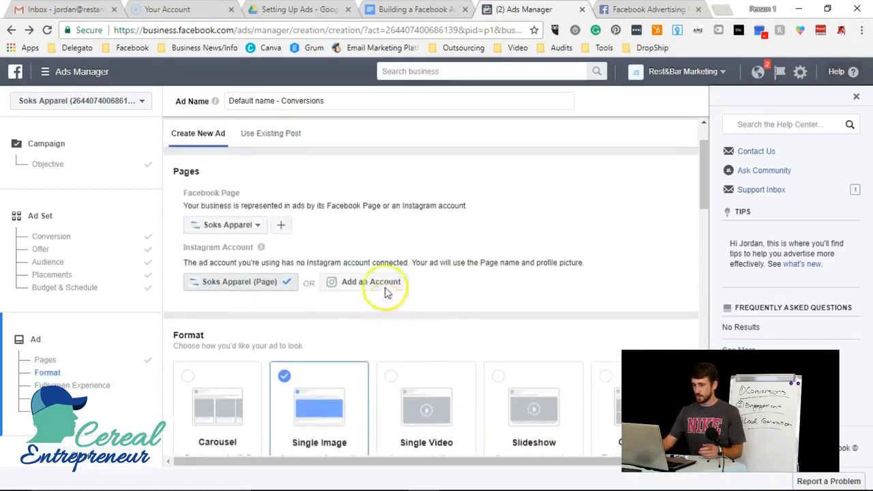
{"action": "scroll", "coordinate": [369, 284], "scroll_direction": "down", "scroll_amount": 1}
{"action": "scroll", "coordinate": [324, 244], "scroll_direction": "down", "scroll_amount": 5}
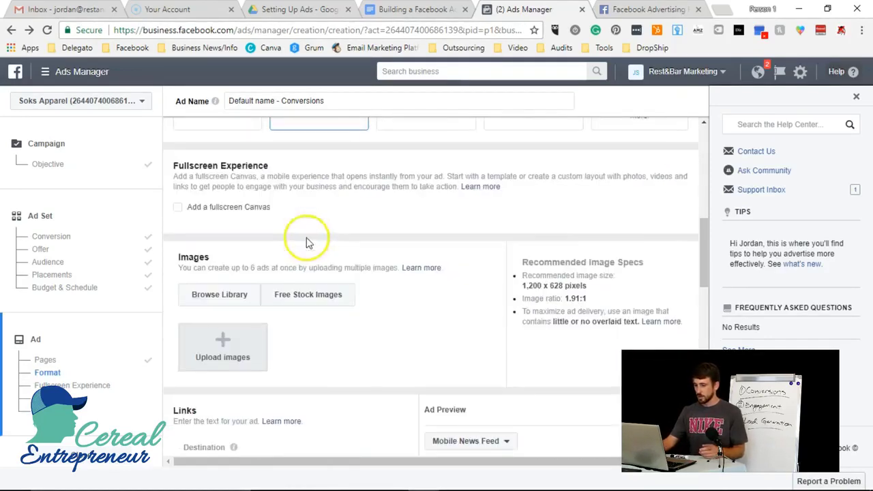
{"action": "scroll", "coordinate": [229, 184], "scroll_direction": "up", "scroll_amount": 3}
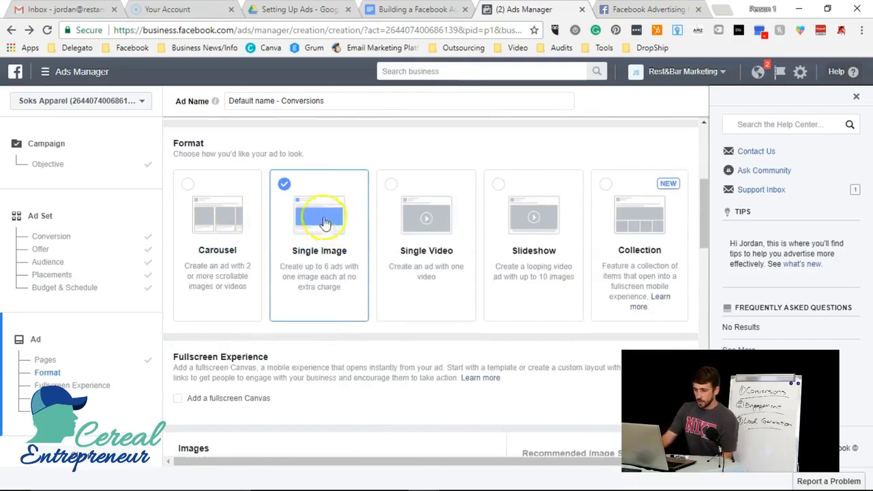
Search the Downloads folder for "free" and upload the FREE Digital Marketing Audit Template_Photo Ad image to the ad
{"action": "scroll", "coordinate": [323, 220], "scroll_direction": "down", "scroll_amount": 4}
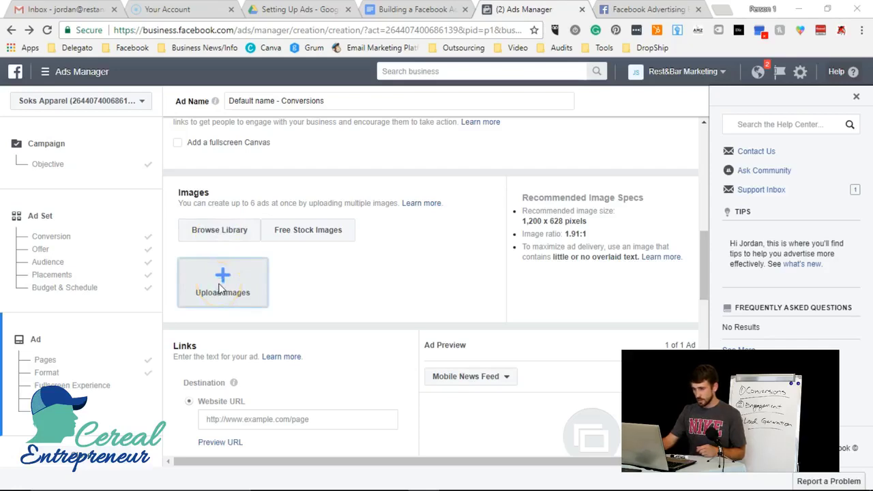
{"action": "left_click", "coordinate": [219, 289]}
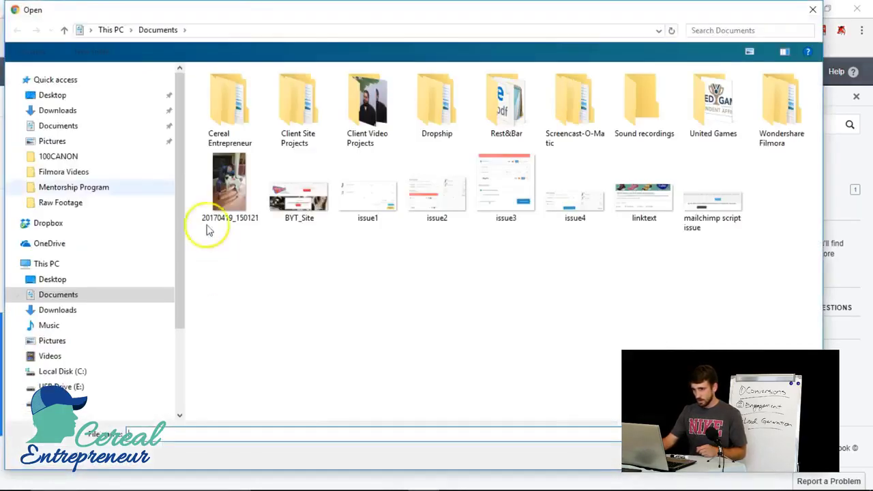
{"action": "left_click", "coordinate": [58, 111]}
{"action": "left_click", "coordinate": [712, 30]}
{"action": "type", "text": "free"}
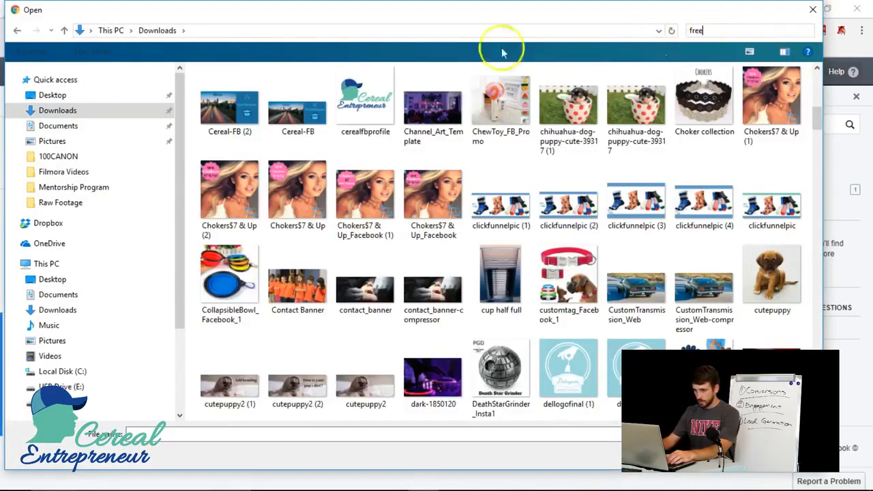
{"action": "double_click", "coordinate": [251, 102]}
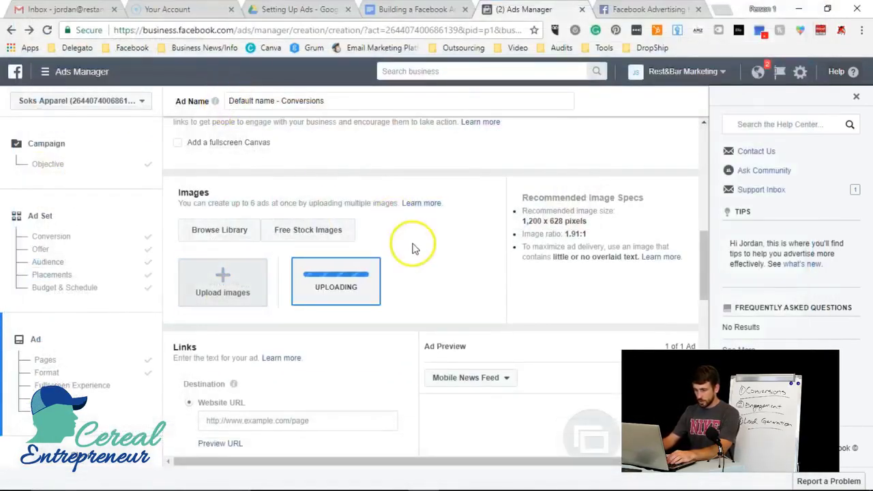
Check the uploaded image in the ad preview and compare its dimensions with the recommended image size
{"action": "left_click_drag", "start_coordinate": [522, 224], "coordinate": [585, 222]}
{"action": "left_click", "coordinate": [580, 217]}
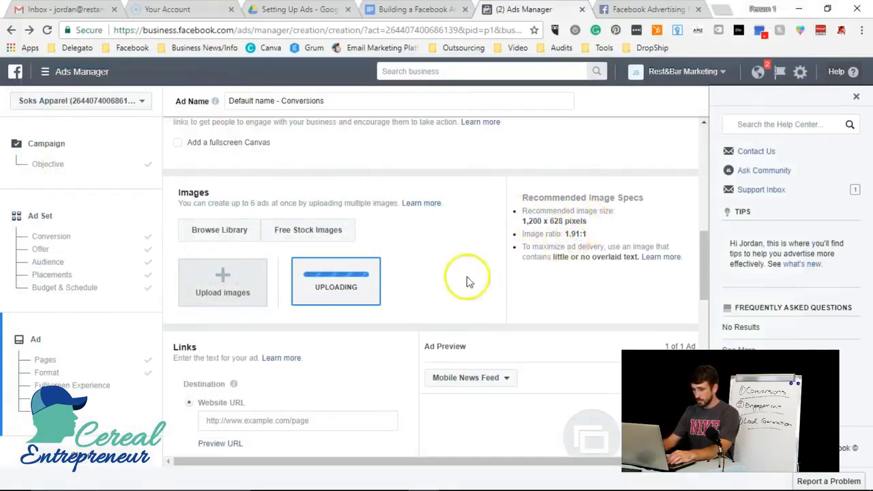
{"action": "scroll", "coordinate": [526, 273], "scroll_direction": "down", "scroll_amount": 4}
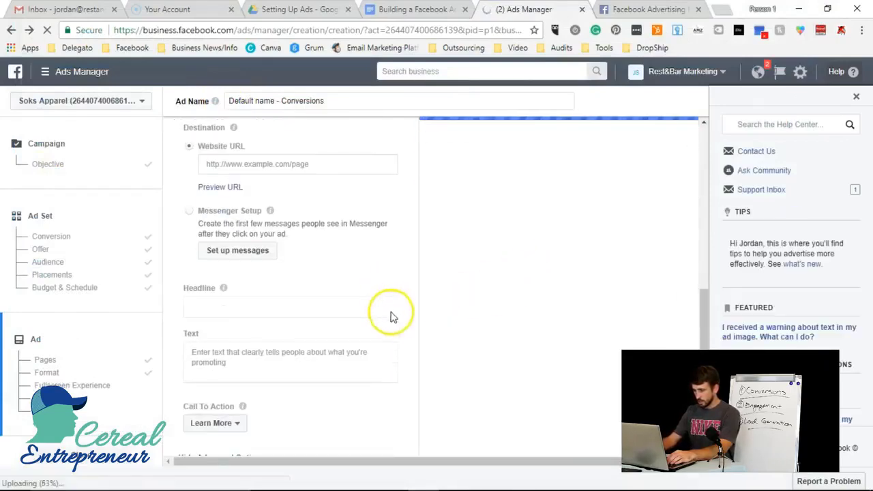
{"action": "scroll", "coordinate": [400, 320], "scroll_direction": "down", "scroll_amount": 1}
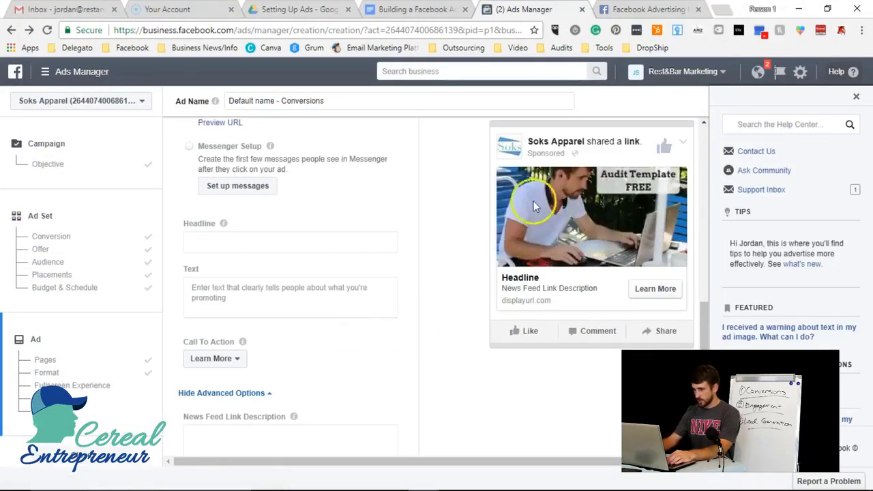
{"action": "scroll", "coordinate": [535, 207], "scroll_direction": "up", "scroll_amount": 6}
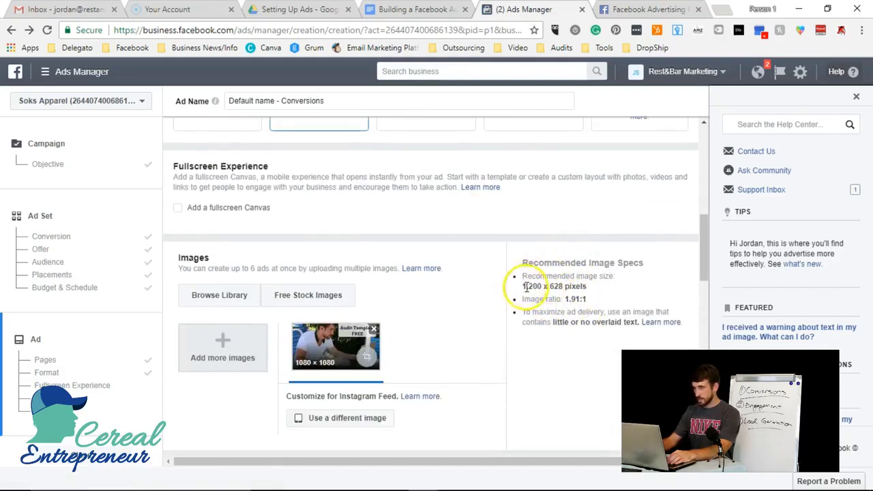
{"action": "left_click_drag", "start_coordinate": [549, 288], "coordinate": [566, 289]}
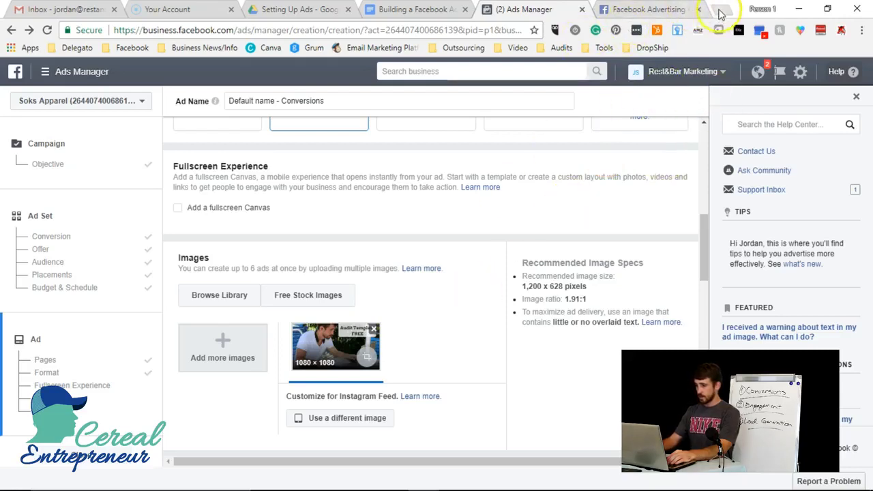
Go to canva.com in a new browser tab and open the 3RevenueStreams_Photo Ad design for editing
{"action": "left_click", "coordinate": [721, 12]}
{"action": "type", "text": "canva.com"}
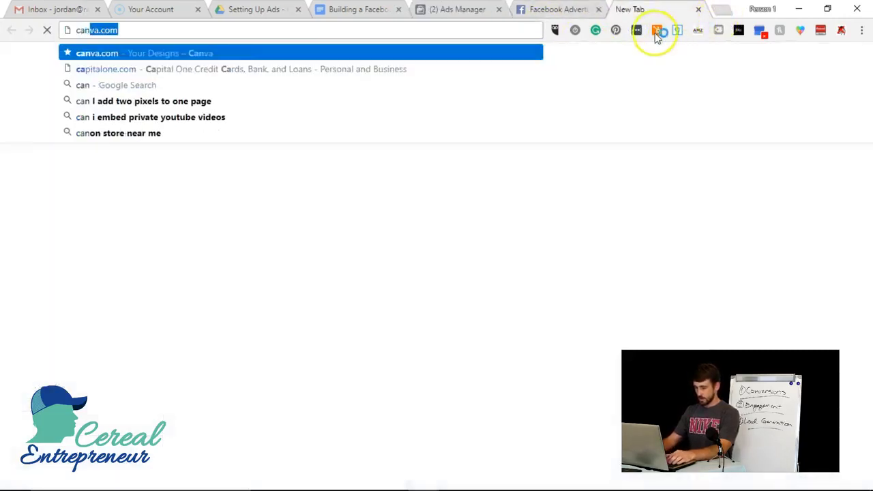
{"action": "key", "text": "Return"}
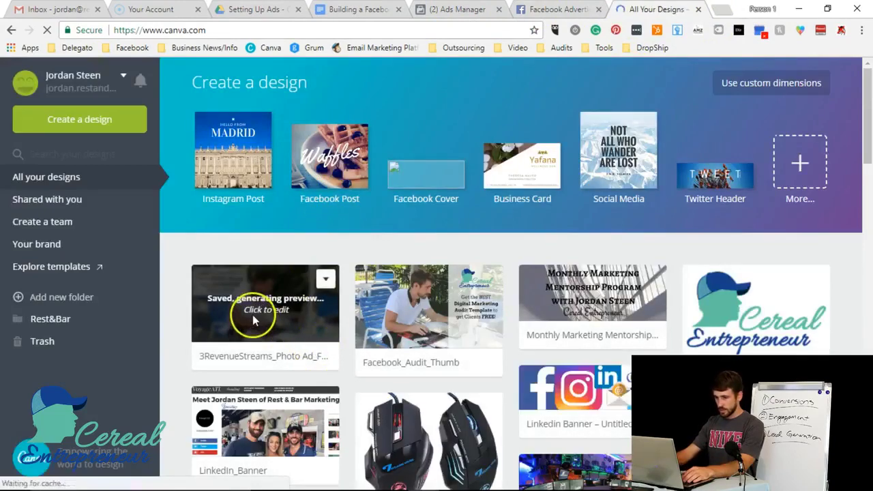
{"action": "left_click", "coordinate": [254, 321]}
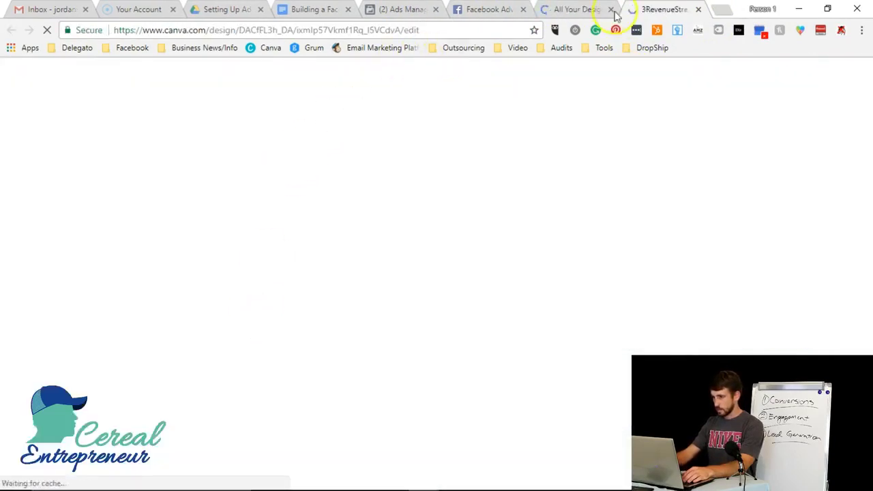
Return to the Ads Manager tab, remove the uploaded image from the ad and search the Downloads folder for "rev" as a possible replacement
{"action": "left_click", "coordinate": [399, 10]}
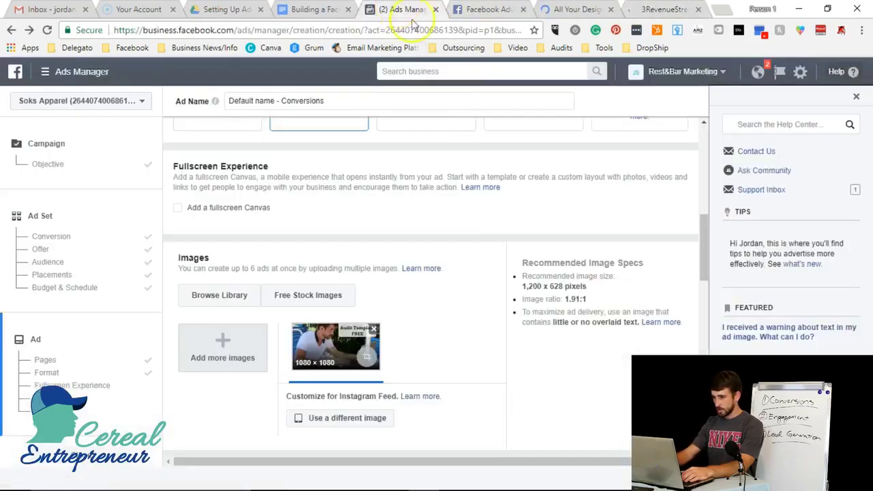
{"action": "left_click", "coordinate": [374, 329]}
{"action": "left_click", "coordinate": [254, 360]}
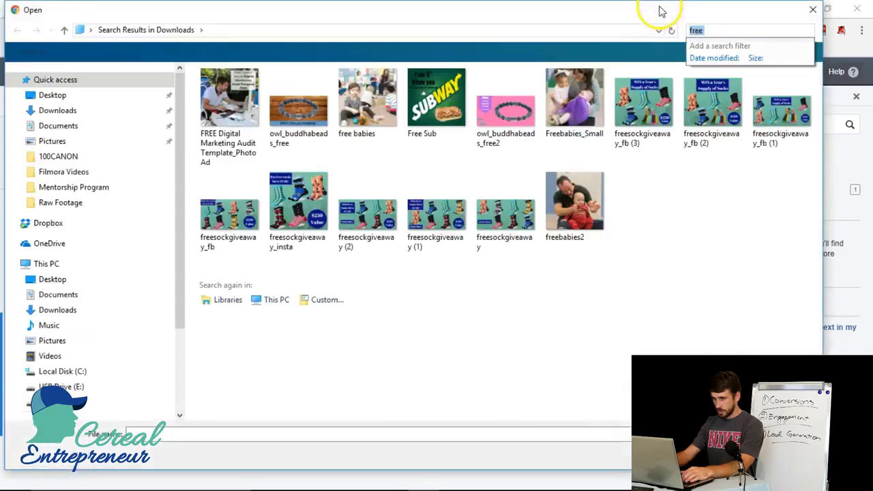
{"action": "type", "text": "r"}
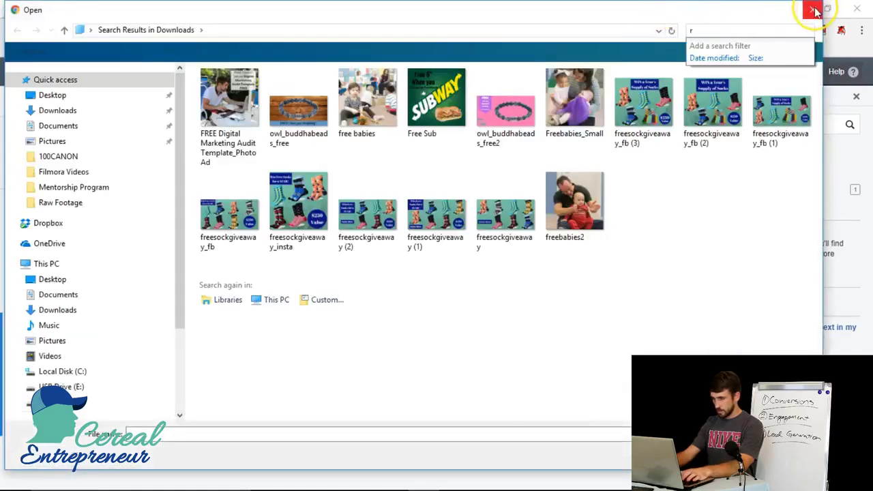
{"action": "type", "text": "ev"}
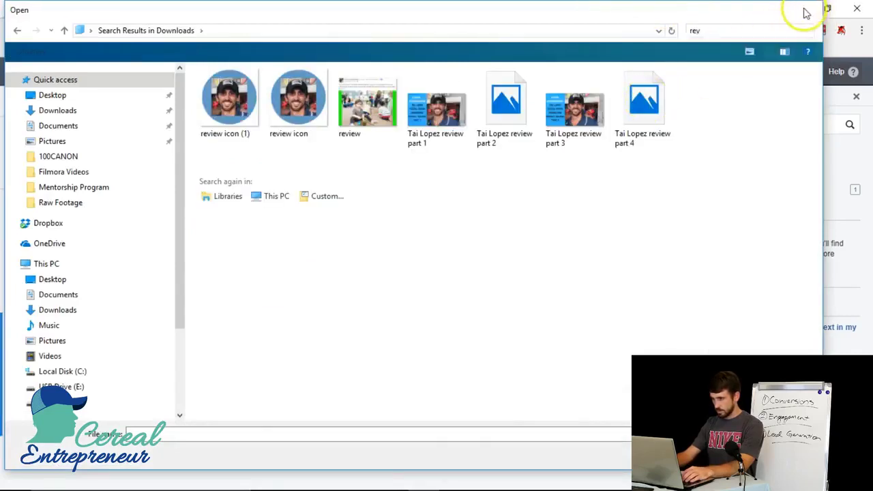
{"action": "left_click", "coordinate": [813, 9]}
Check the 3RevenueStreams_Photo Ad_FB2 design in Canva, return to Ads Manager and close the separate Facebook Ads browser tab
{"action": "left_click", "coordinate": [676, 8]}
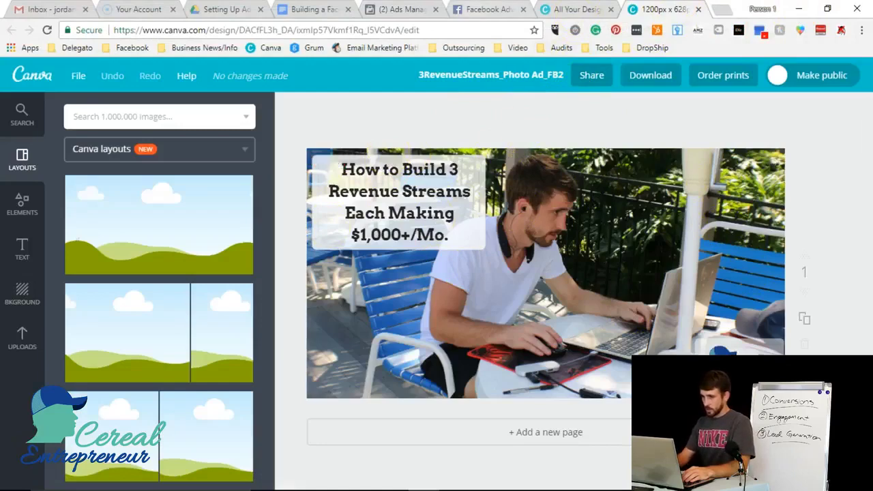
{"action": "left_click", "coordinate": [478, 9]}
{"action": "left_click", "coordinate": [423, 9]}
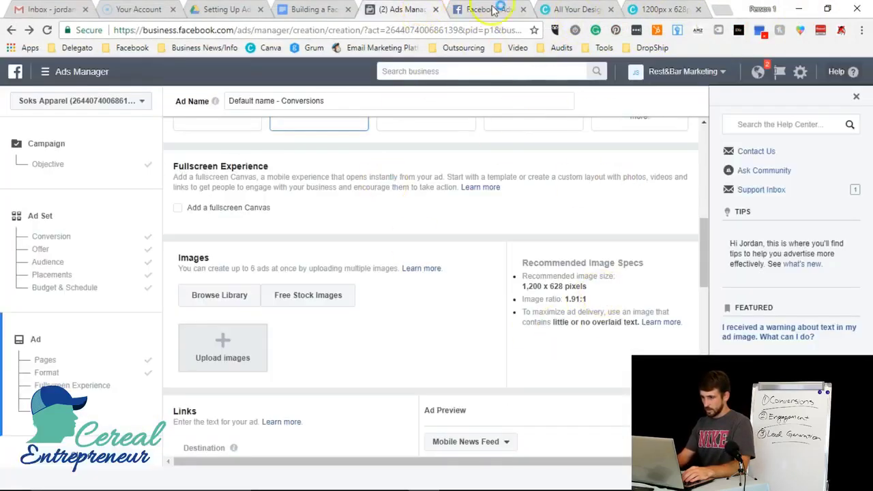
{"action": "left_click", "coordinate": [524, 9]}
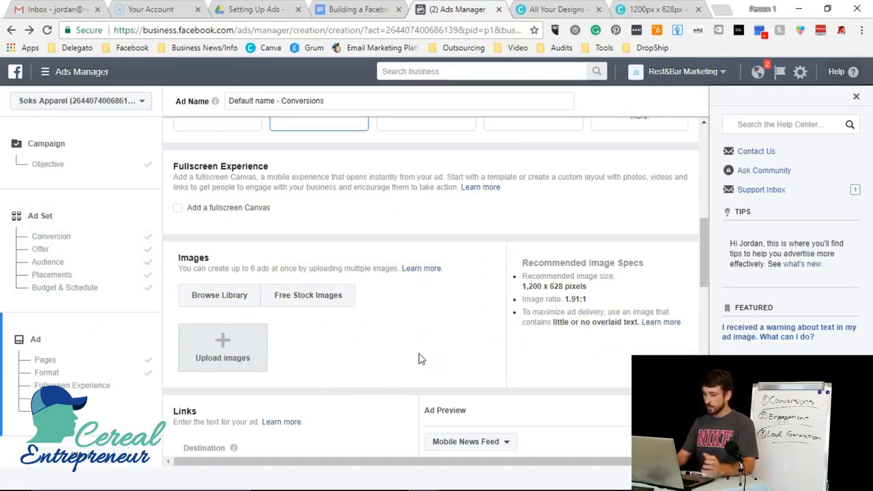
Examine the ad's Links section, including the Website URL destination and its suggested addresses
{"action": "scroll", "coordinate": [401, 341], "scroll_direction": "down", "scroll_amount": 3}
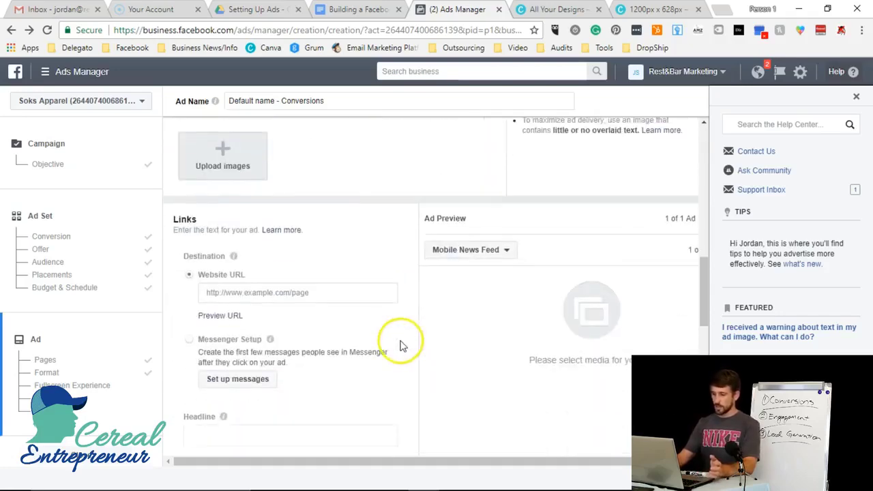
{"action": "scroll", "coordinate": [401, 348], "scroll_direction": "up", "scroll_amount": 1}
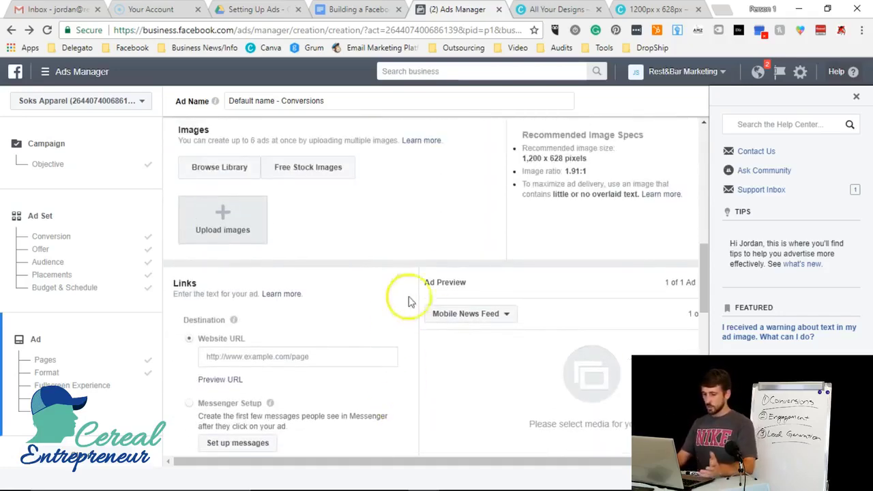
{"action": "scroll", "coordinate": [416, 287], "scroll_direction": "down", "scroll_amount": 2}
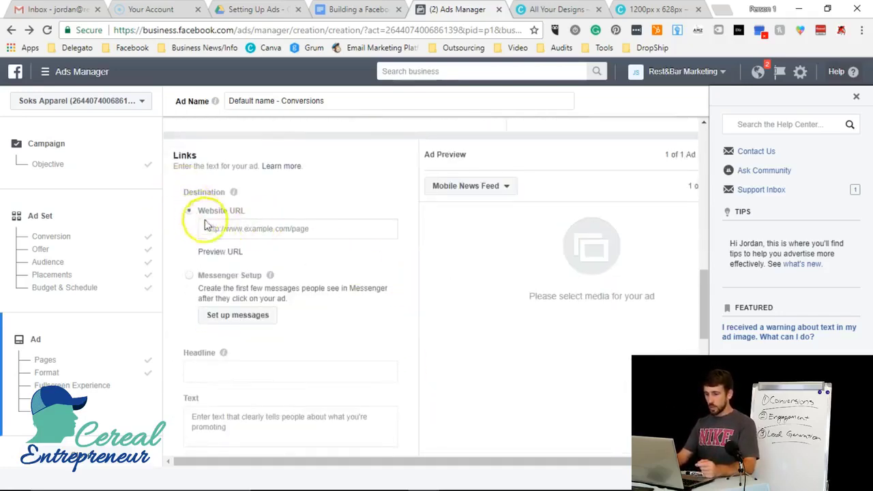
{"action": "scroll", "coordinate": [202, 218], "scroll_direction": "down", "scroll_amount": 1}
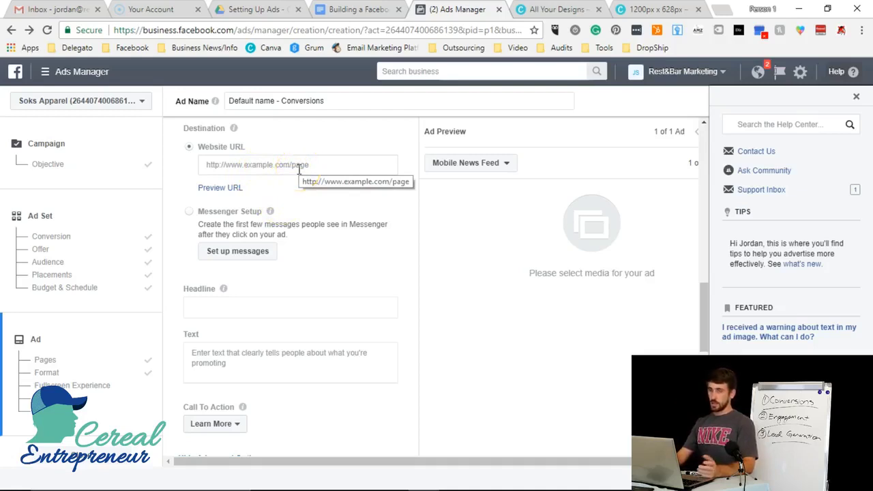
{"action": "left_click", "coordinate": [264, 166]}
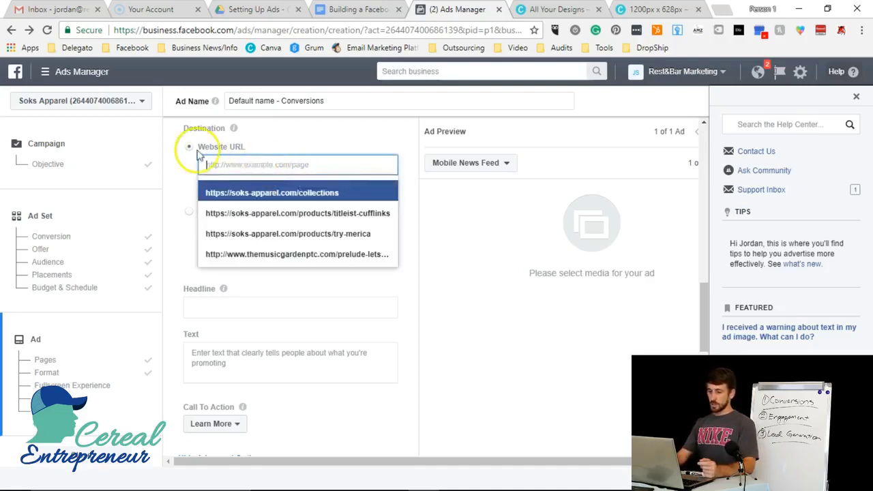
{"action": "left_click", "coordinate": [281, 147]}
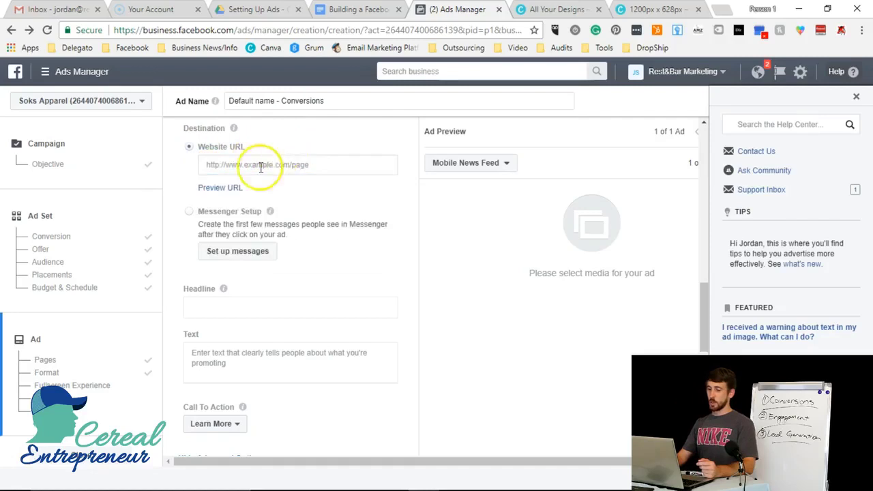
{"action": "left_click", "coordinate": [263, 161]}
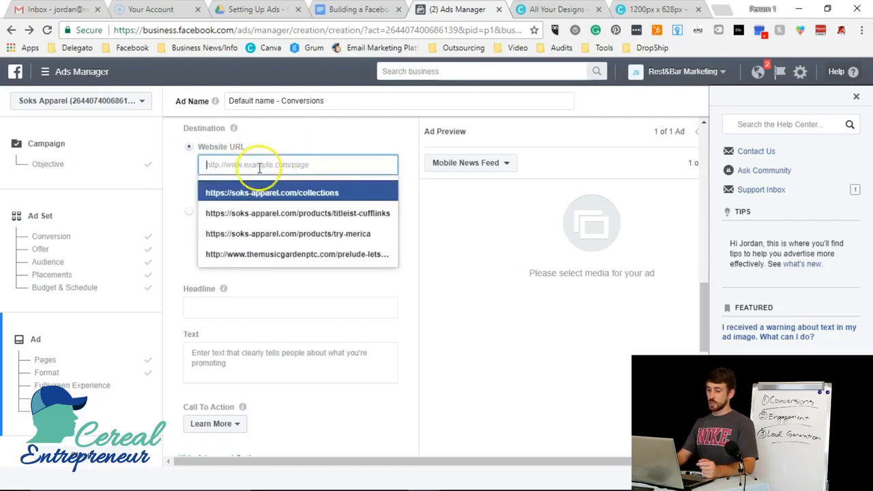
{"action": "left_click", "coordinate": [318, 136]}
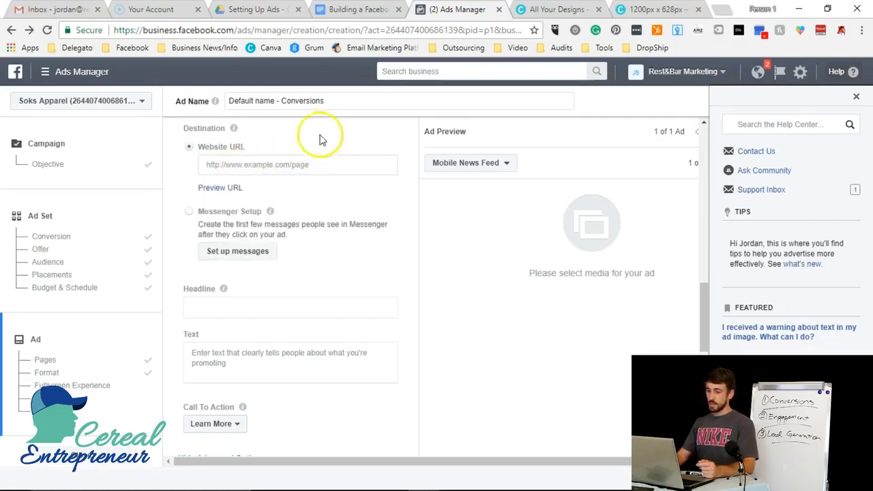
{"action": "left_click", "coordinate": [290, 163]}
{"action": "left_click", "coordinate": [297, 145]}
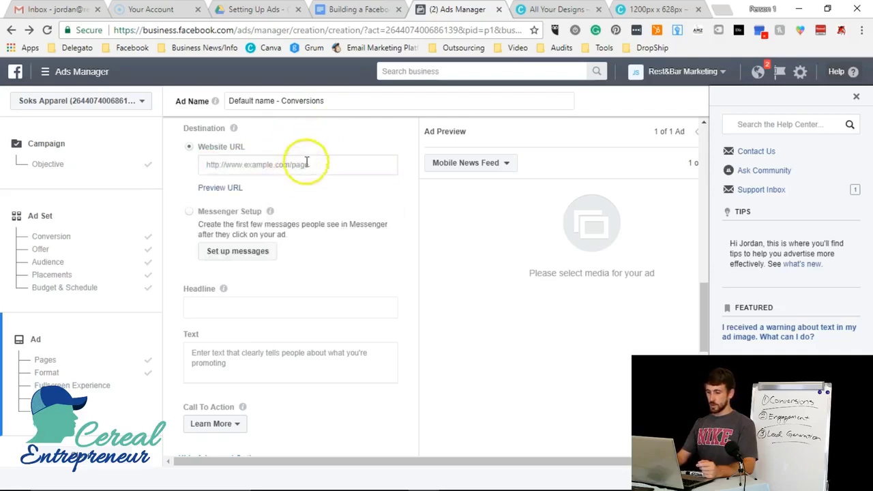
{"action": "scroll", "coordinate": [307, 184], "scroll_direction": "down", "scroll_amount": 1}
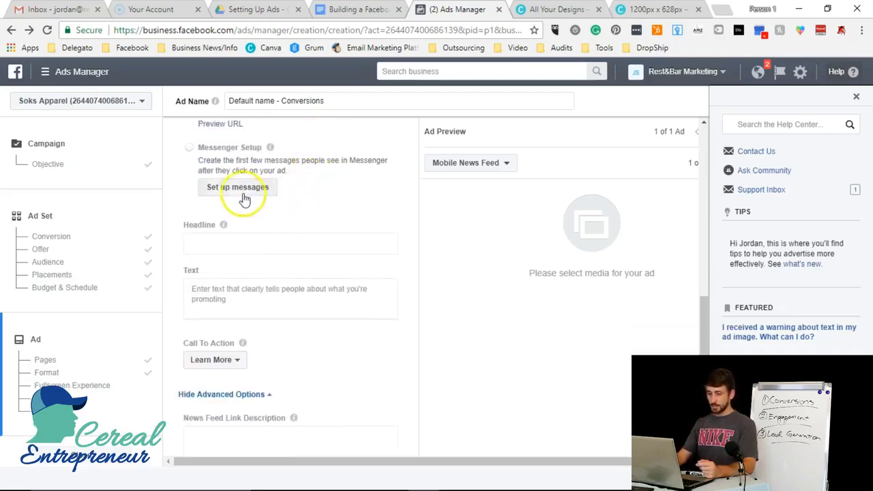
{"action": "scroll", "coordinate": [213, 220], "scroll_direction": "down", "scroll_amount": 1}
{"action": "left_click", "coordinate": [221, 180]}
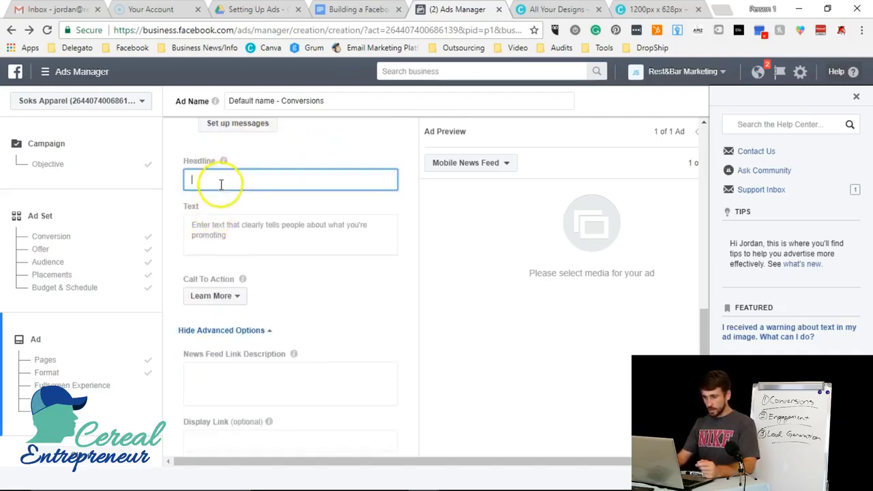
{"action": "type", "text": "sdfsdasd"}
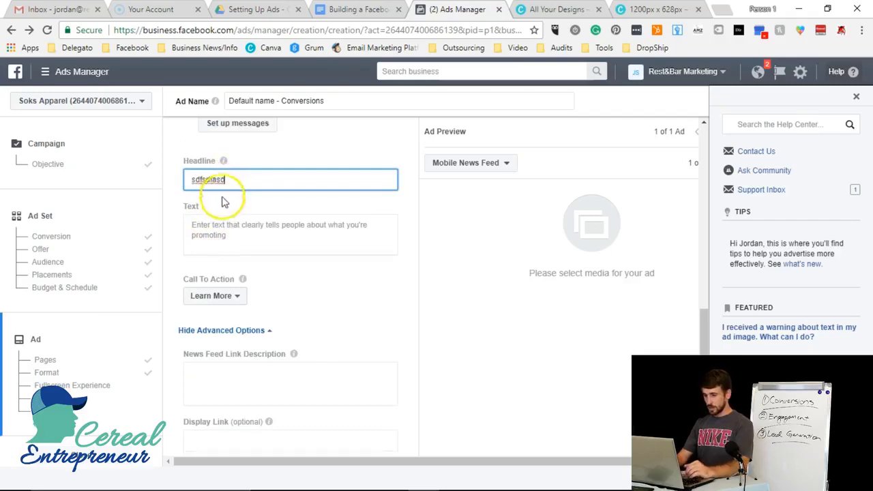
{"action": "key", "text": "BackSpace"}
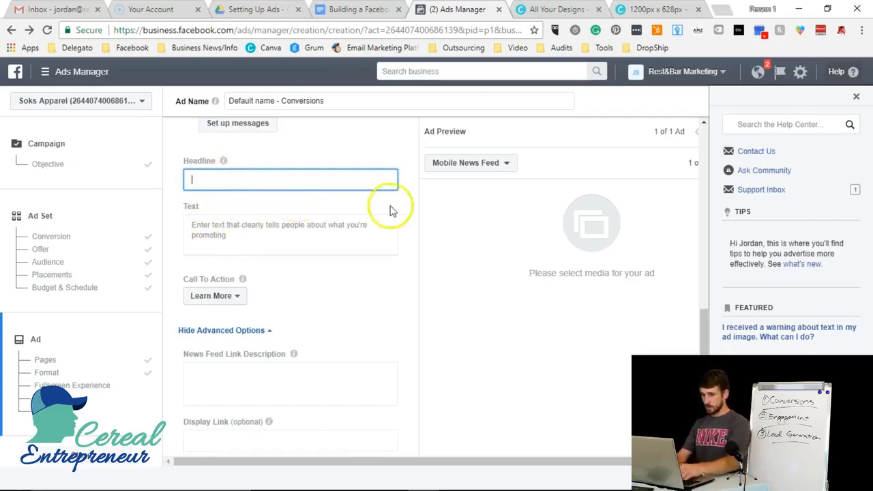
Upload the FREE Digital Marketing Audit Template_Photo Ad image from Downloads as the ad's image
{"action": "scroll", "coordinate": [390, 208], "scroll_direction": "down", "scroll_amount": 5}
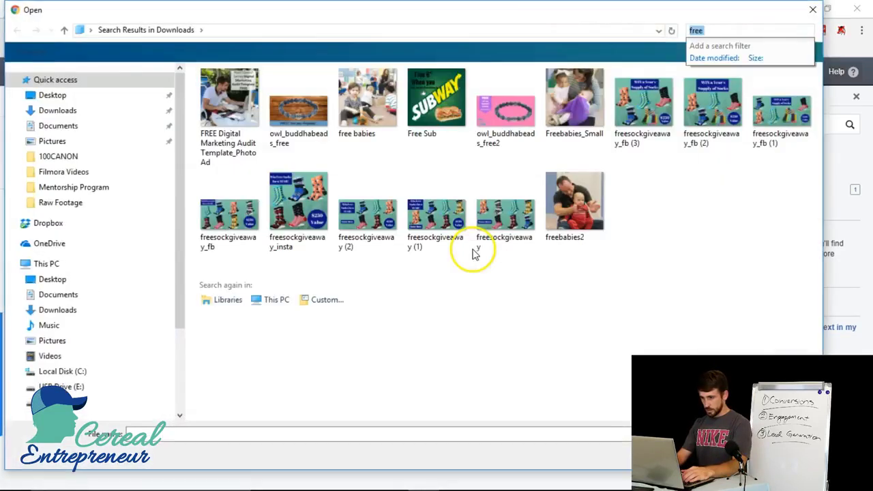
{"action": "double_click", "coordinate": [239, 99]}
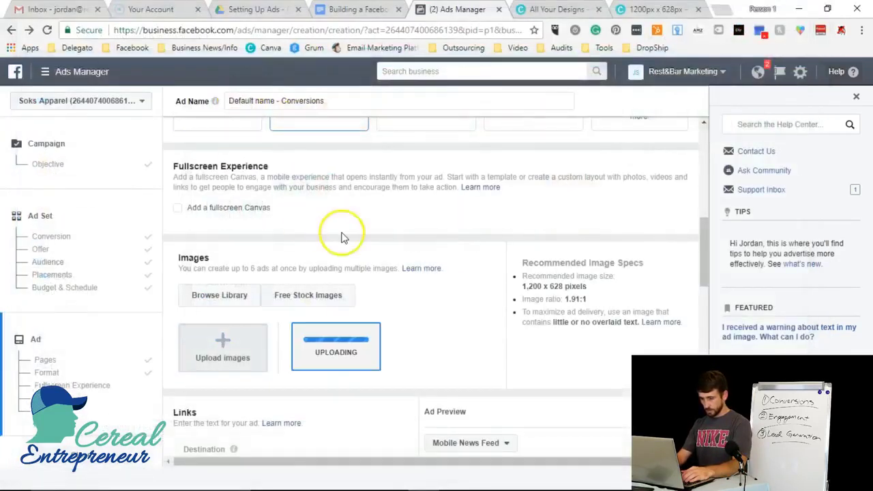
{"action": "scroll", "coordinate": [361, 244], "scroll_direction": "down", "scroll_amount": 3}
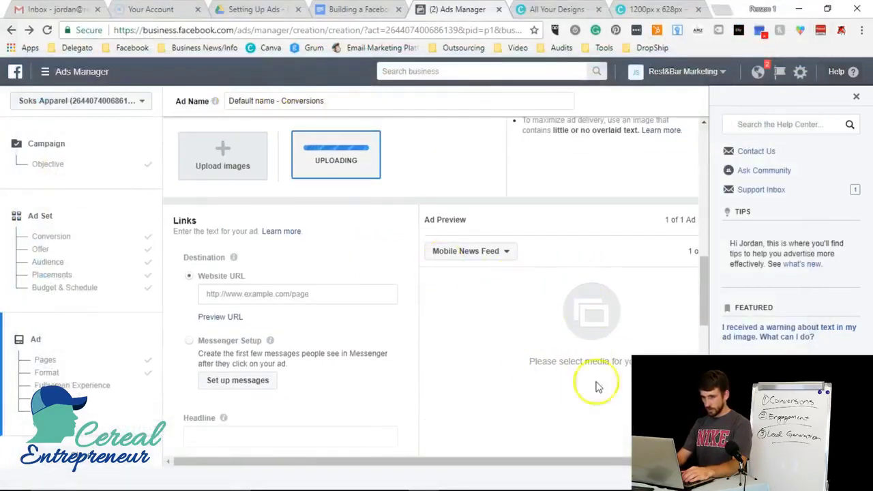
{"action": "scroll", "coordinate": [585, 331], "scroll_direction": "down", "scroll_amount": 2}
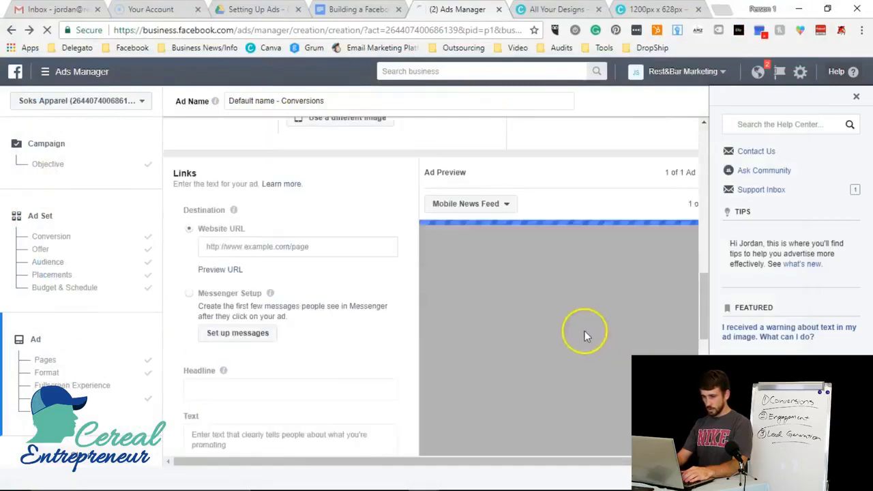
Set the ad's headline to "Best School EVERR!!"
{"action": "scroll", "coordinate": [260, 245], "scroll_direction": "down", "scroll_amount": 3}
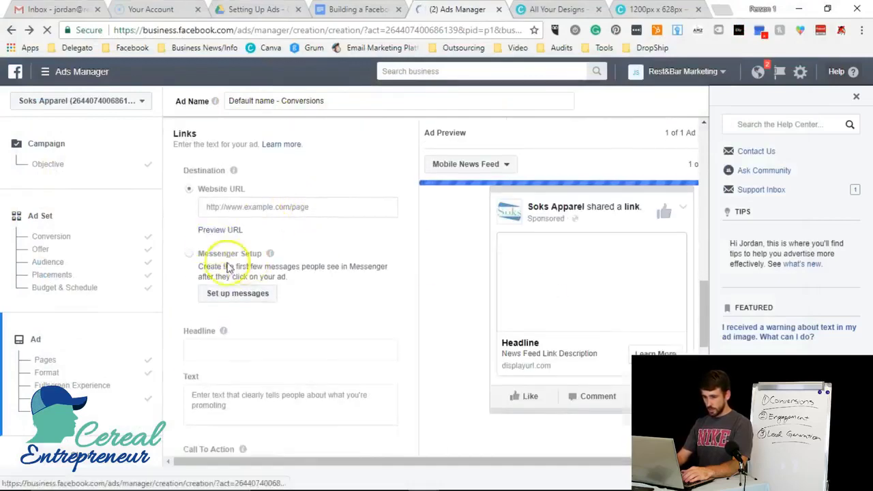
{"action": "left_click", "coordinate": [263, 177]}
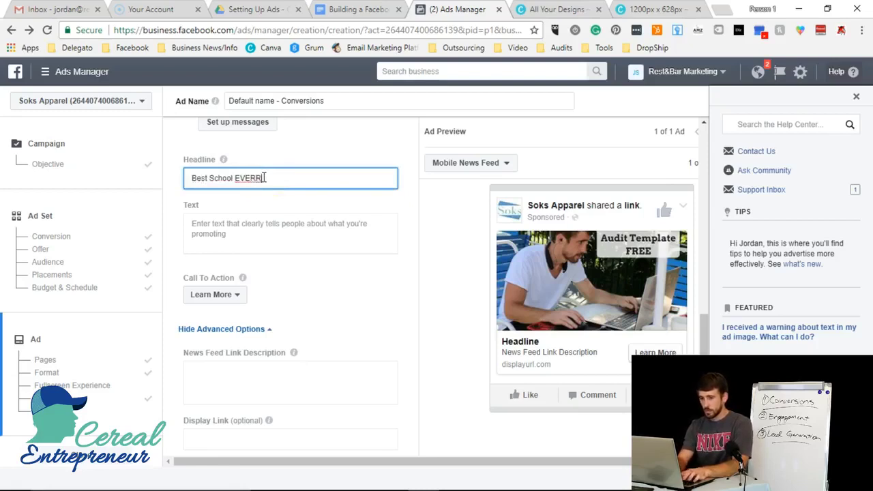
{"action": "type", "text": "!!"}
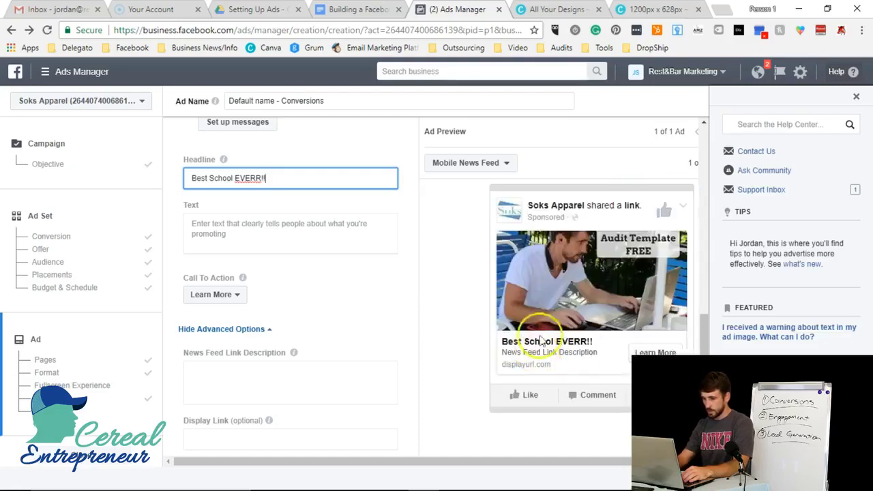
Enter "Get a quick preview of course!" as the ad's News Feed link description
{"action": "left_click", "coordinate": [217, 241]}
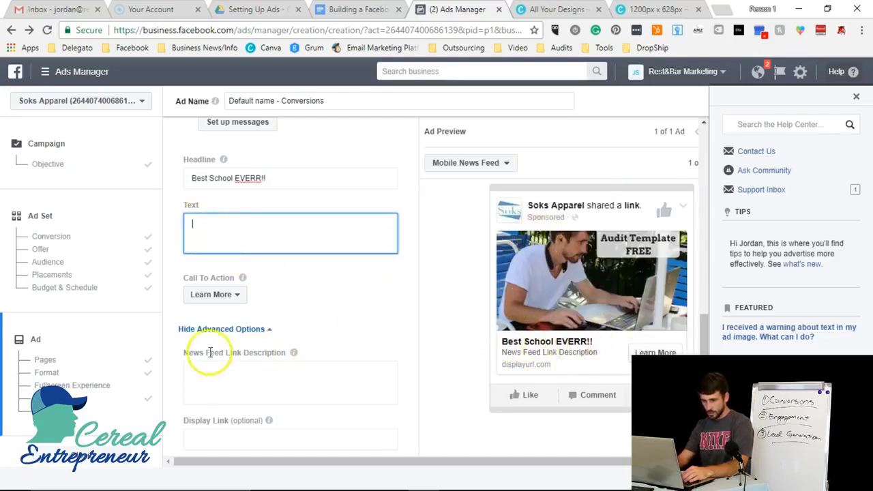
{"action": "left_click", "coordinate": [330, 372]}
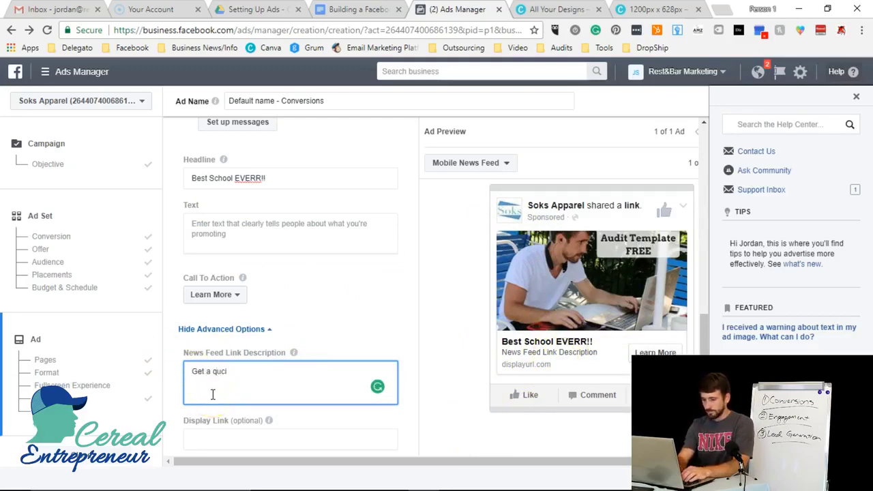
{"action": "key", "text": "BackSpace"}
{"action": "key", "text": "BackSpace"}
{"action": "type", "text": "ick "}
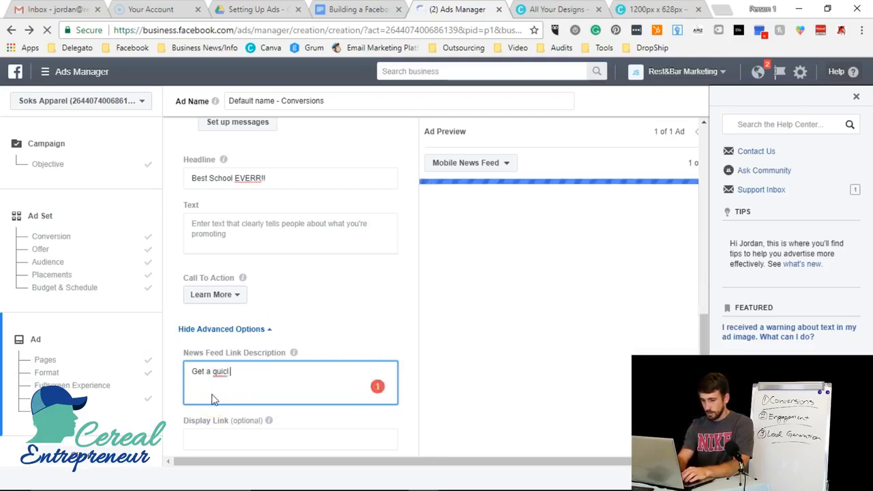
{"action": "type", "text": "preiew of course!"}
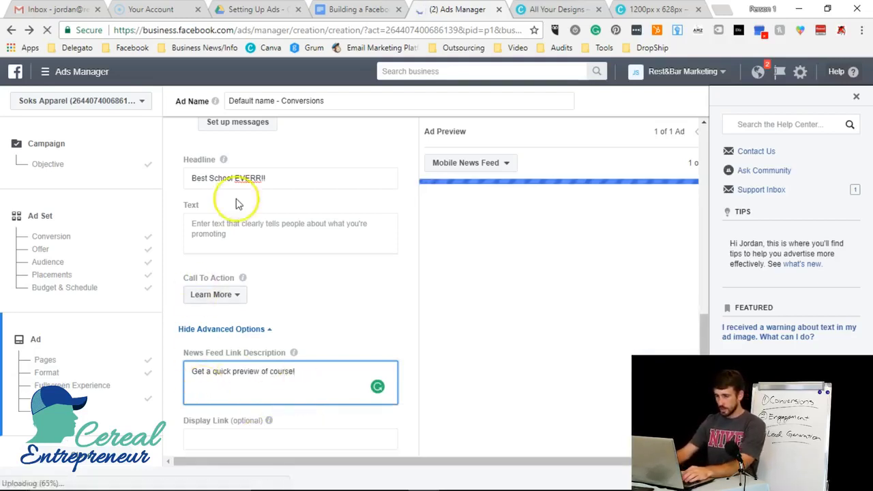
Write the ad text "Are you having trouble landing clients?" followed by a blank line and "Free Audit template info!"
{"action": "scroll", "coordinate": [248, 181], "scroll_direction": "up", "scroll_amount": 1}
{"action": "left_click", "coordinate": [260, 295]}
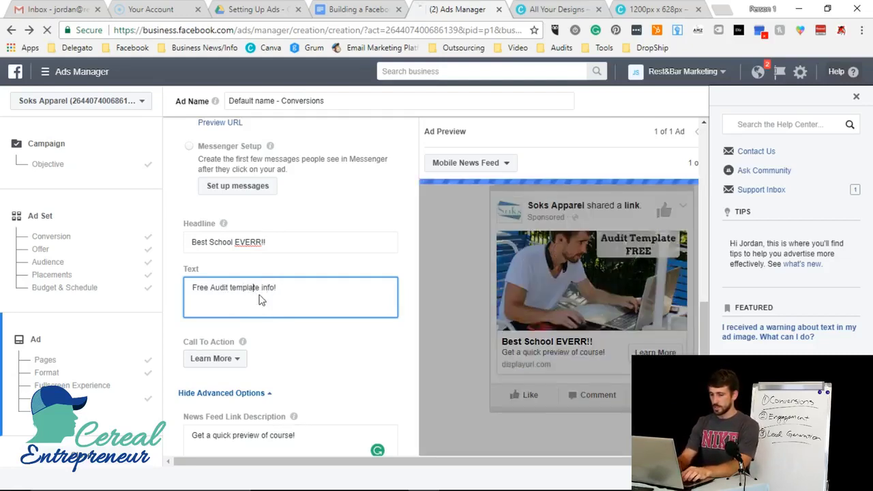
{"action": "key", "text": "Home"}
{"action": "type", "text": "Are you having troub"}
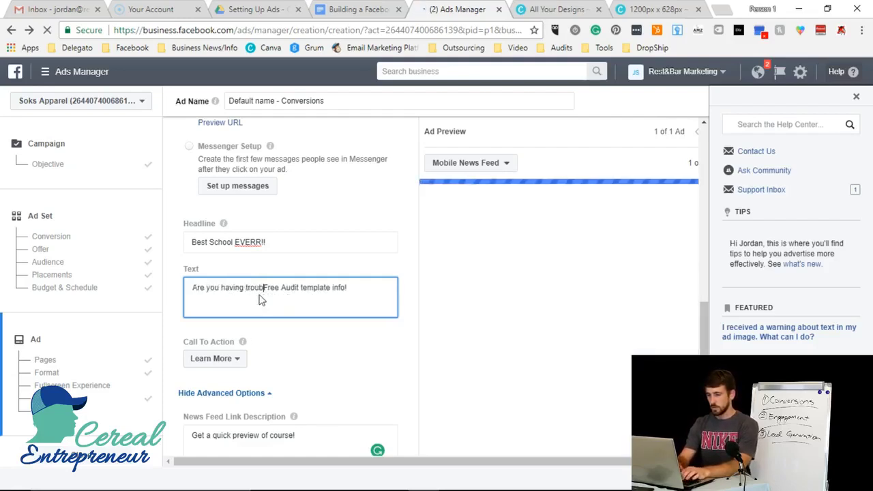
{"action": "type", "text": "le landing clients"}
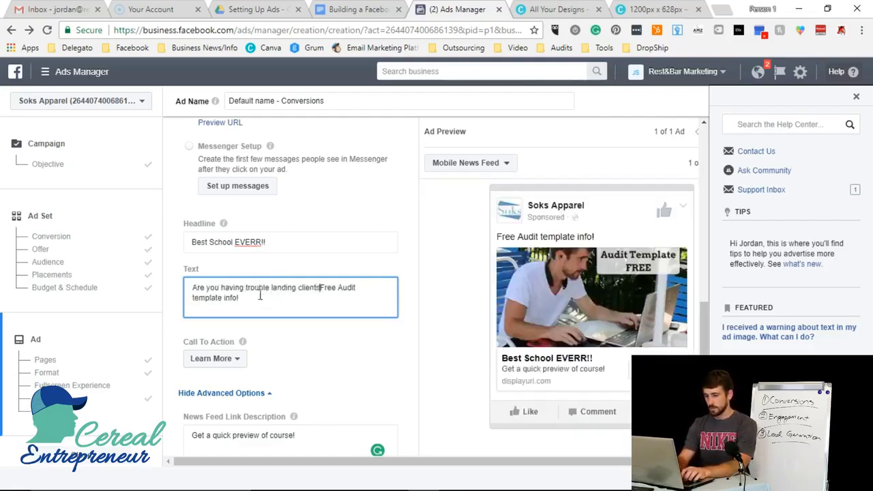
{"action": "type", "text": "?"}
{"action": "key", "text": "Return"}
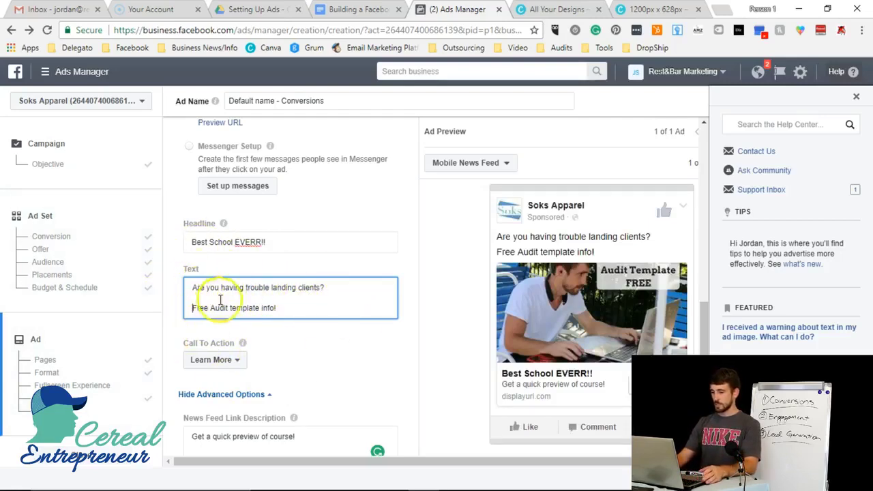
Set the ad's call to action to Sign Up
{"action": "scroll", "coordinate": [220, 300], "scroll_direction": "down", "scroll_amount": 1}
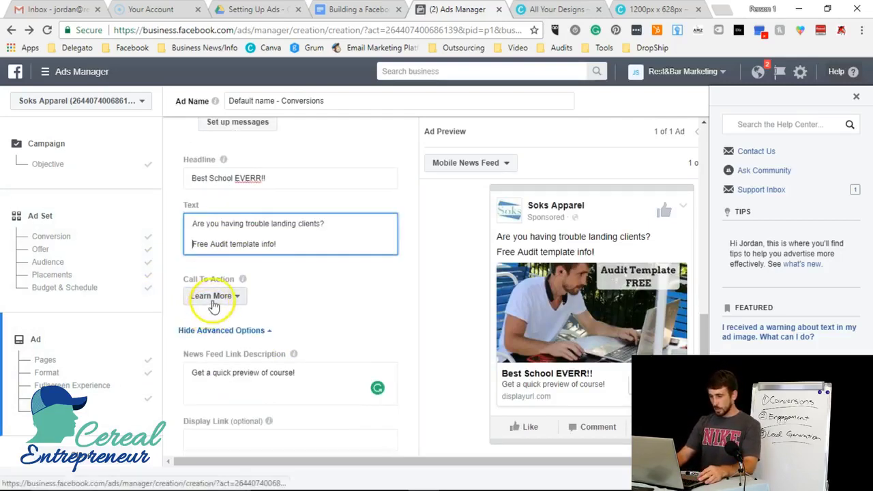
{"action": "left_click", "coordinate": [212, 301]}
{"action": "left_click", "coordinate": [273, 321]}
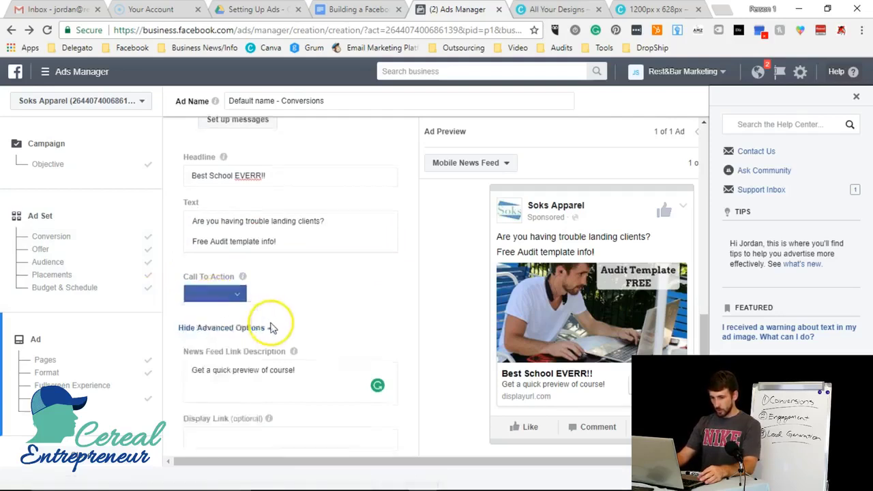
{"action": "scroll", "coordinate": [242, 299], "scroll_direction": "down", "scroll_amount": 1}
{"action": "left_click", "coordinate": [215, 232]}
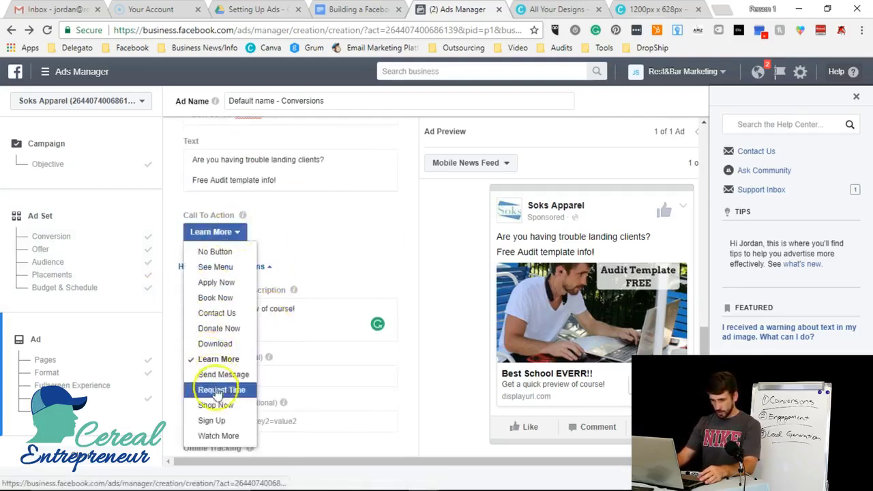
{"action": "left_click", "coordinate": [211, 420]}
{"action": "left_click", "coordinate": [305, 188]}
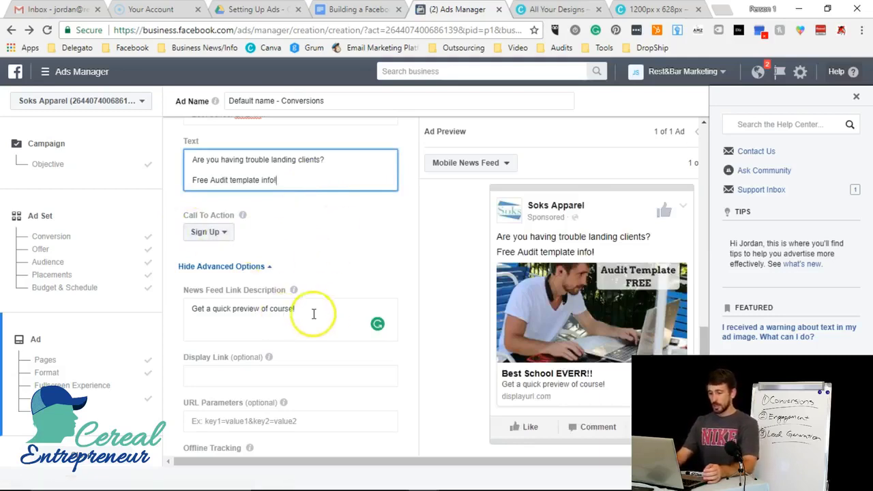
Replace the ad's headline with "Start Landing Clients Today!"
{"action": "left_click_drag", "start_coordinate": [312, 312], "coordinate": [165, 306]}
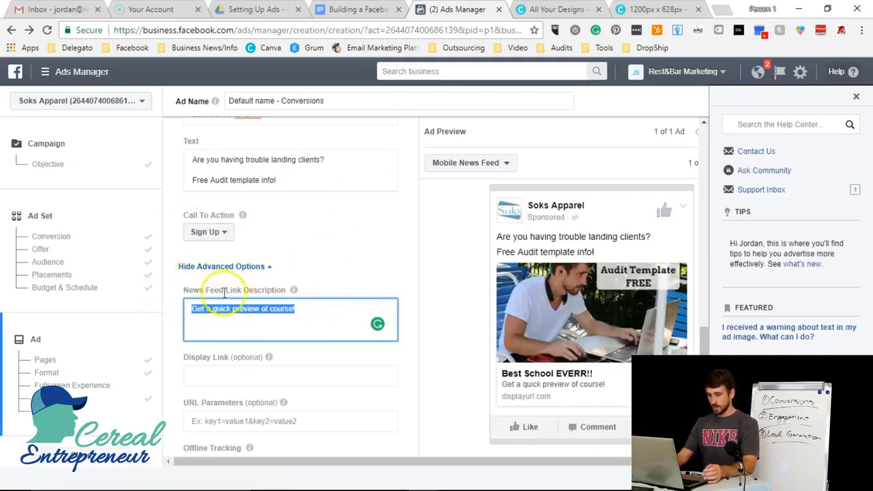
{"action": "scroll", "coordinate": [229, 321], "scroll_direction": "down", "scroll_amount": 1}
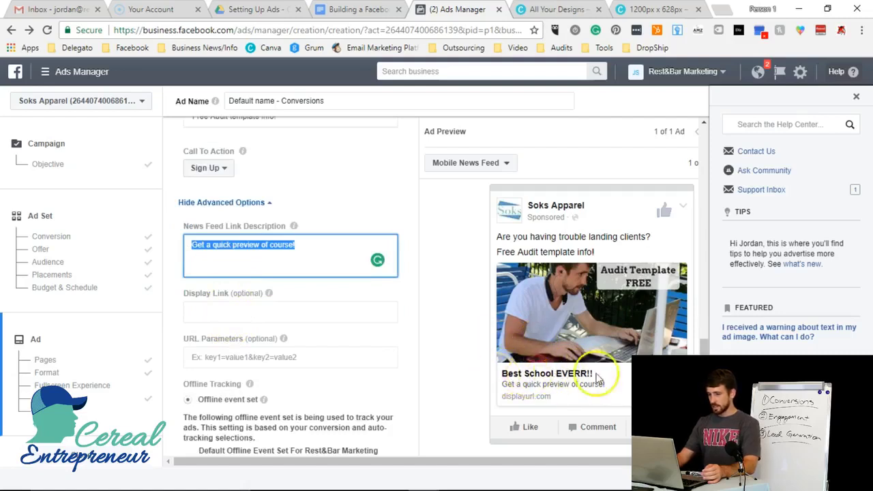
{"action": "scroll", "coordinate": [234, 185], "scroll_direction": "up", "scroll_amount": 3}
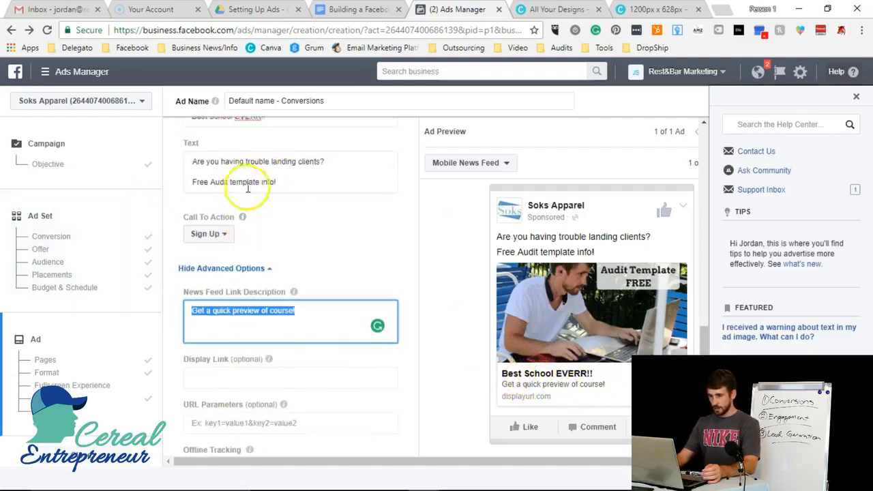
{"action": "triple_click", "coordinate": [279, 249]}
{"action": "type", "text": "Landing Clients Today!"}
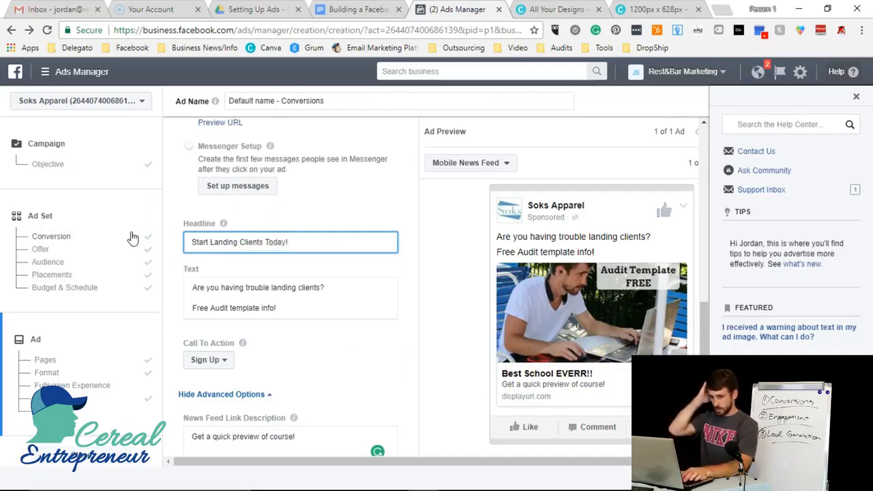
Replace the News Feed link description with "Are you doing everything you can to land clients? Start making $1,000s today!"
{"action": "scroll", "coordinate": [243, 280], "scroll_direction": "down", "scroll_amount": 1}
{"action": "scroll", "coordinate": [243, 280], "scroll_direction": "down", "scroll_amount": 5}
{"action": "left_click_drag", "start_coordinate": [306, 252], "coordinate": [168, 244]}
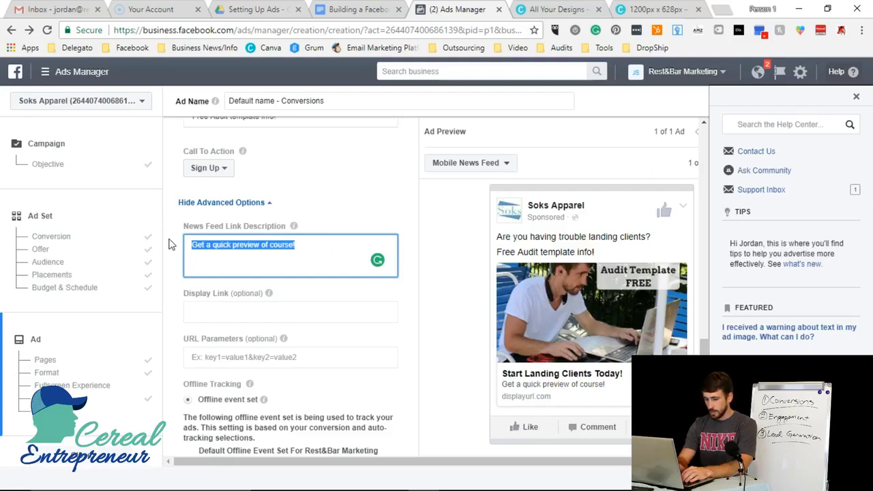
{"action": "type", "text": "a"}
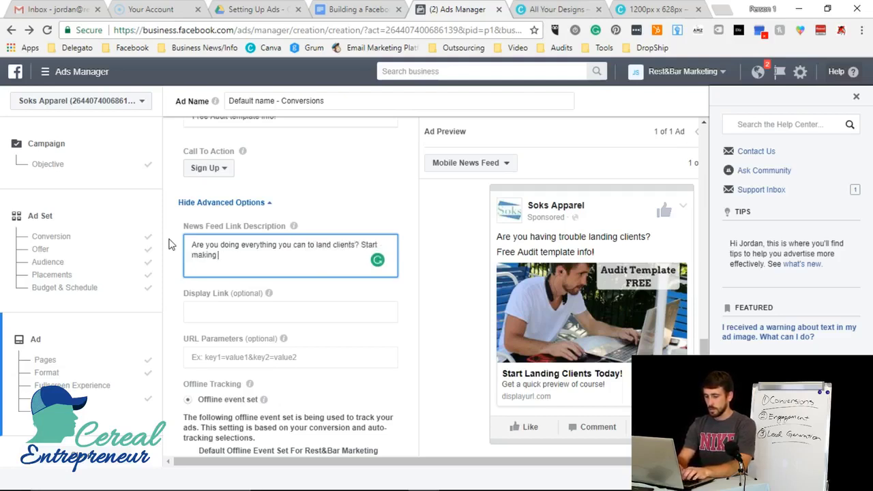
{"action": "type", "text": "$1.0"}
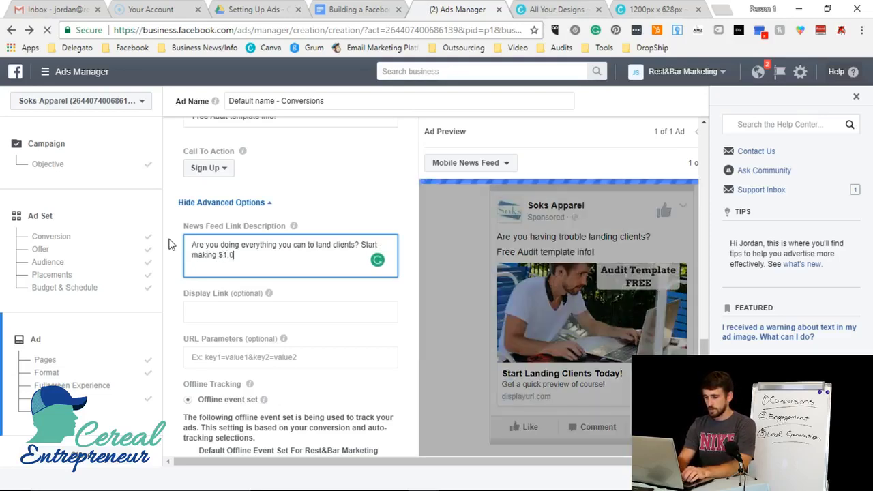
{"action": "type", "text": "00s today!"}
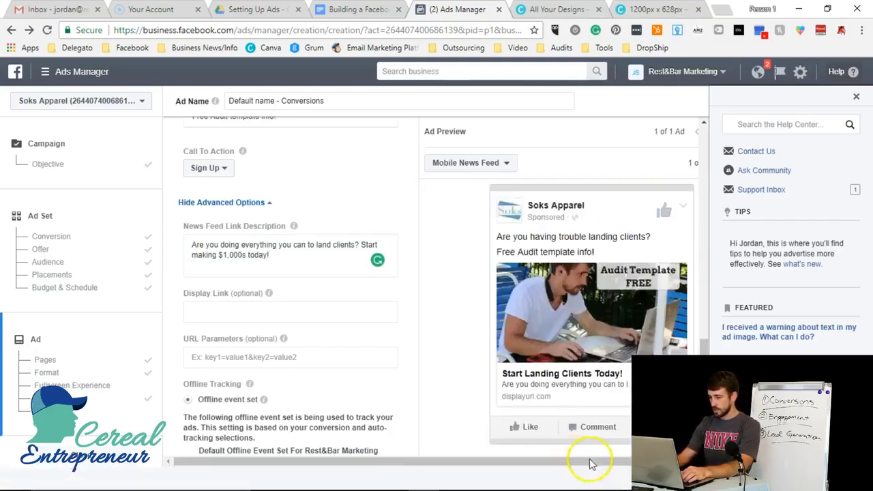
Preview the ad in the Desktop News Feed format and check its headline and link description
{"action": "scroll", "coordinate": [600, 461], "scroll_direction": "down", "scroll_amount": 1}
{"action": "scroll", "coordinate": [576, 416], "scroll_direction": "up", "scroll_amount": 1}
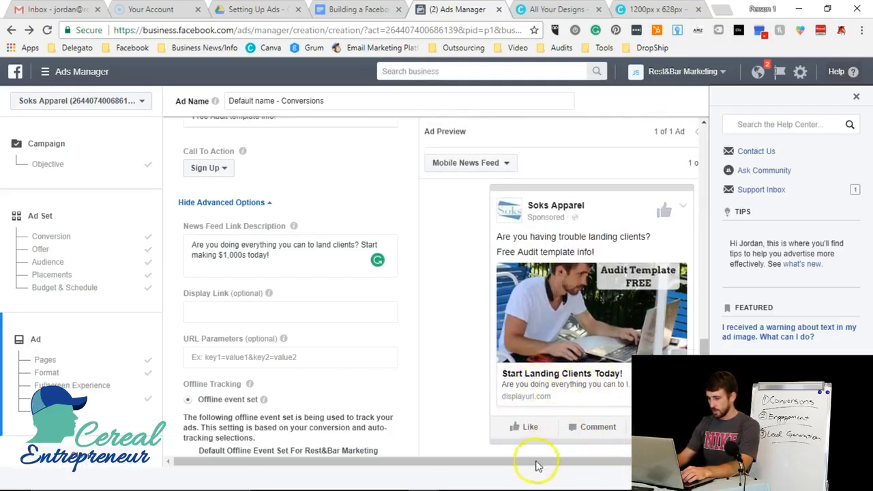
{"action": "scroll", "coordinate": [552, 464], "scroll_direction": "down", "scroll_amount": 1}
{"action": "scroll", "coordinate": [566, 433], "scroll_direction": "up", "scroll_amount": 4}
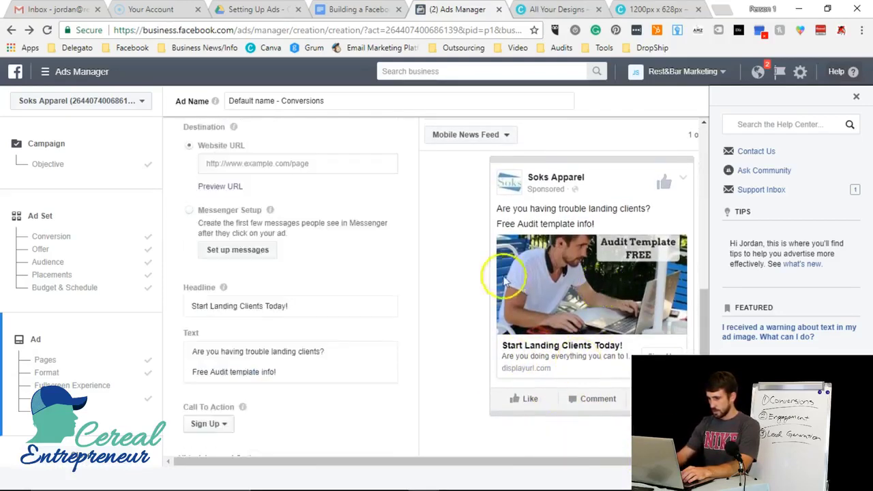
{"action": "scroll", "coordinate": [508, 284], "scroll_direction": "up", "scroll_amount": 3}
{"action": "left_click", "coordinate": [502, 316]}
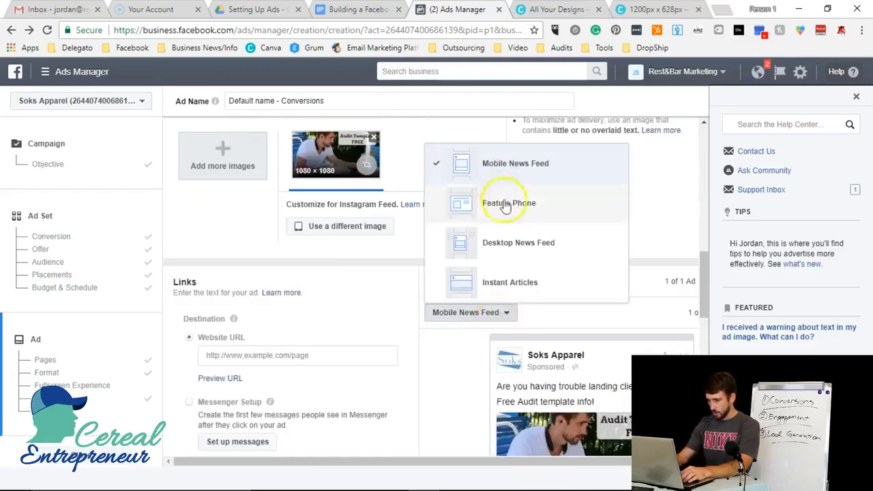
{"action": "left_click", "coordinate": [511, 242]}
{"action": "left_click_drag", "start_coordinate": [447, 463], "coordinate": [595, 474]}
{"action": "scroll", "coordinate": [560, 346], "scroll_direction": "down", "scroll_amount": 3}
{"action": "scroll", "coordinate": [550, 337], "scroll_direction": "down", "scroll_amount": 3}
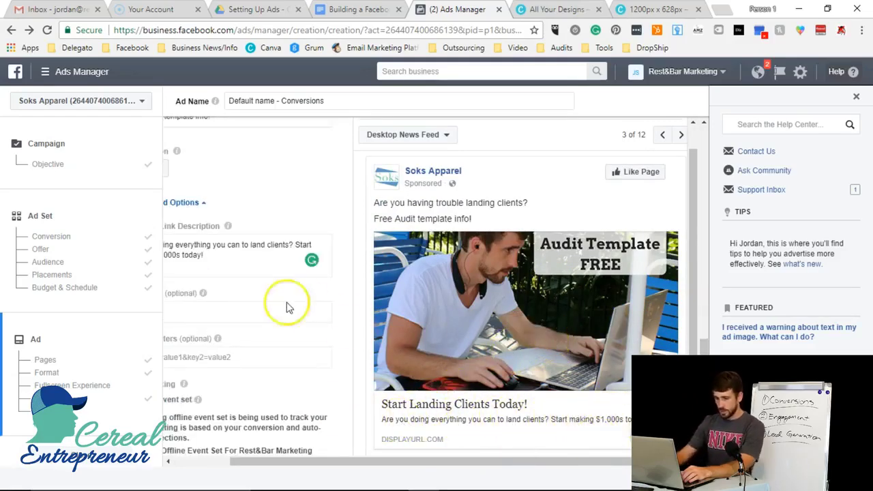
{"action": "scroll", "coordinate": [257, 332], "scroll_direction": "down", "scroll_amount": 1}
{"action": "left_click_drag", "start_coordinate": [402, 464], "coordinate": [259, 460]}
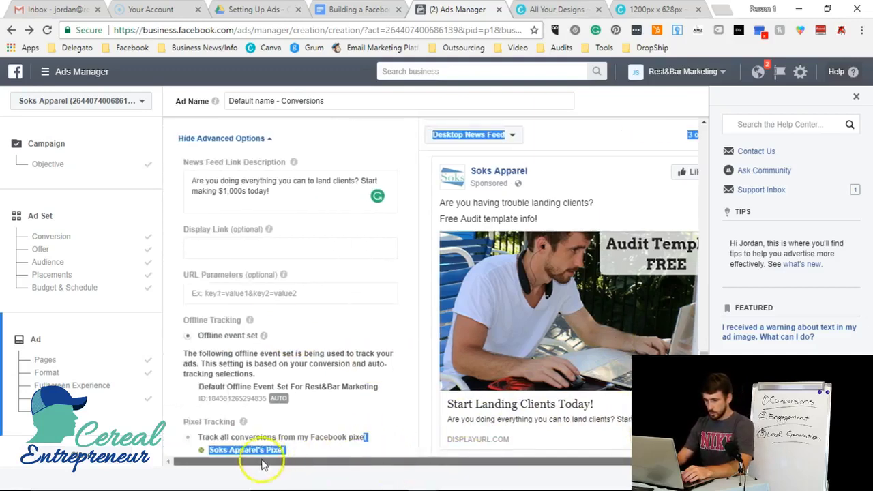
Try "Nike.com" as the ad's display link and clear the field again
{"action": "left_click", "coordinate": [389, 351]}
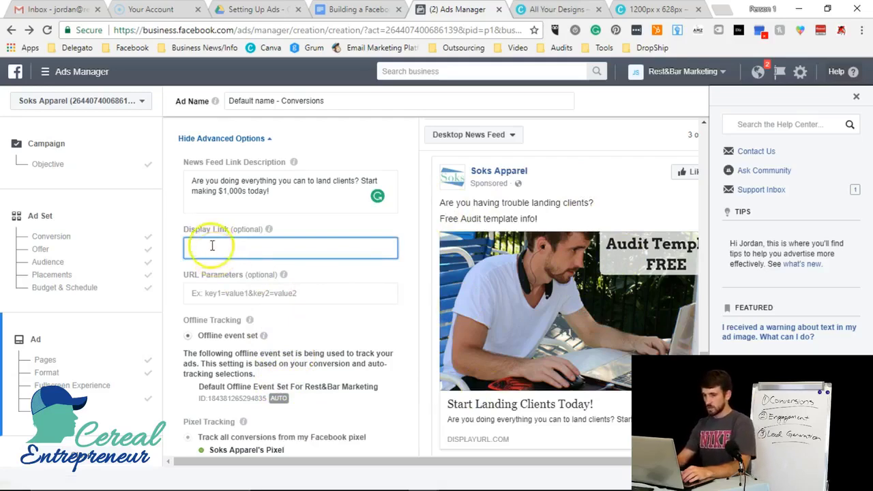
{"action": "scroll", "coordinate": [212, 242], "scroll_direction": "up", "scroll_amount": 2}
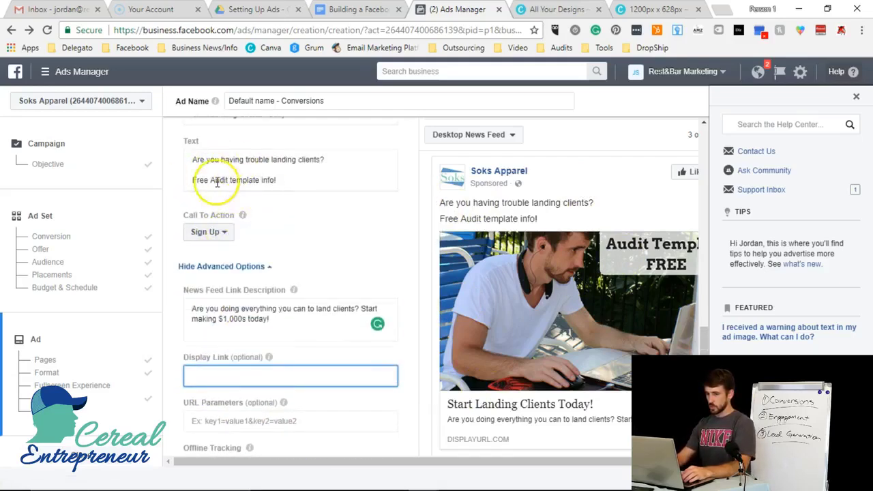
{"action": "scroll", "coordinate": [217, 182], "scroll_direction": "up", "scroll_amount": 1}
{"action": "scroll", "coordinate": [230, 171], "scroll_direction": "down", "scroll_amount": 2}
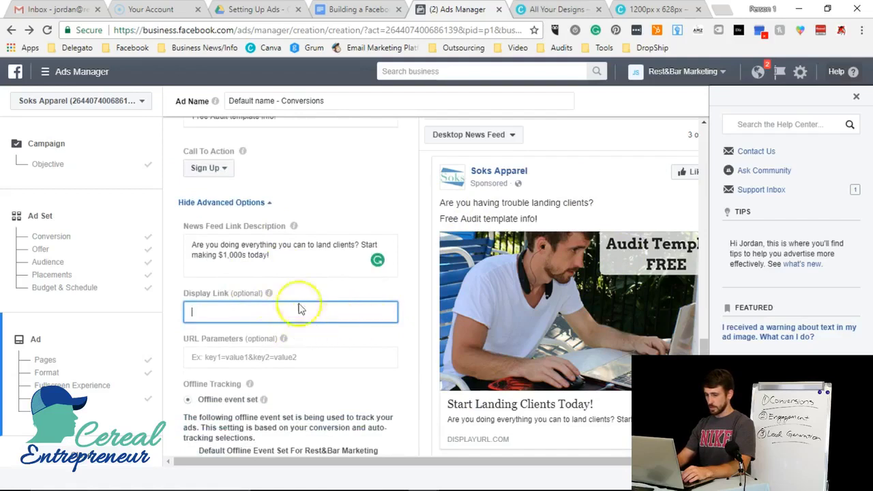
{"action": "scroll", "coordinate": [287, 320], "scroll_direction": "down", "scroll_amount": 1}
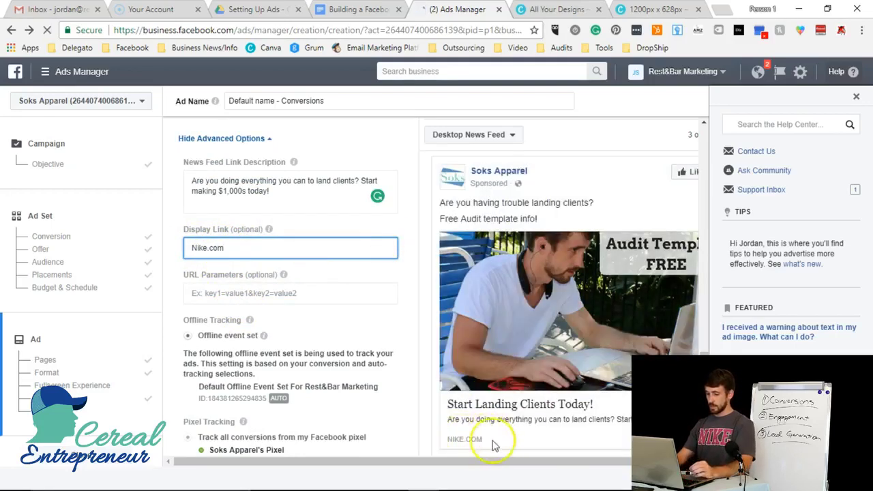
{"action": "left_click_drag", "start_coordinate": [243, 251], "coordinate": [94, 232]}
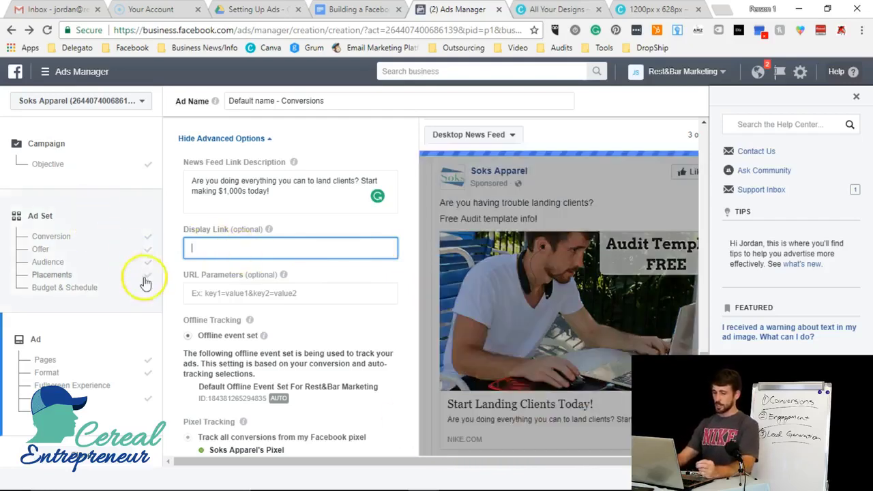
Review the ad's pixel tracking, Page and format settings, and return to the ad set's Conversion settings
{"action": "mouse_move", "coordinate": [250, 319]}
{"action": "scroll", "coordinate": [238, 351], "scroll_direction": "down", "scroll_amount": 2}
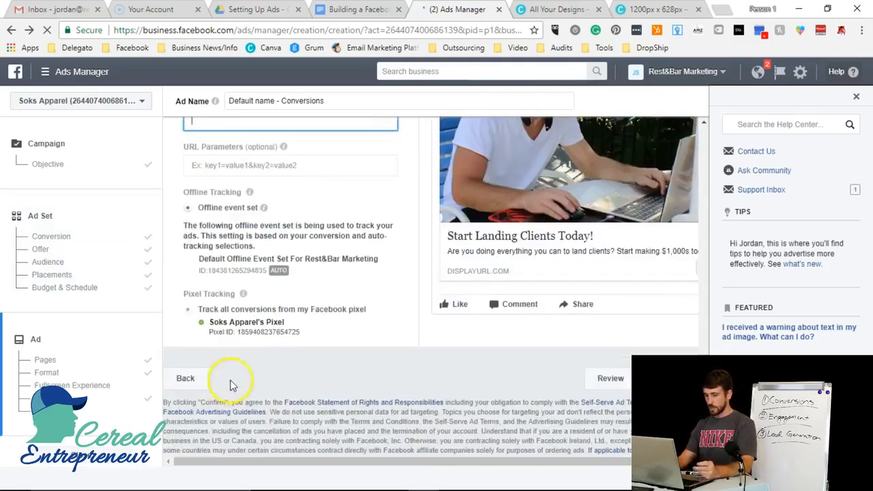
{"action": "left_click", "coordinate": [201, 324]}
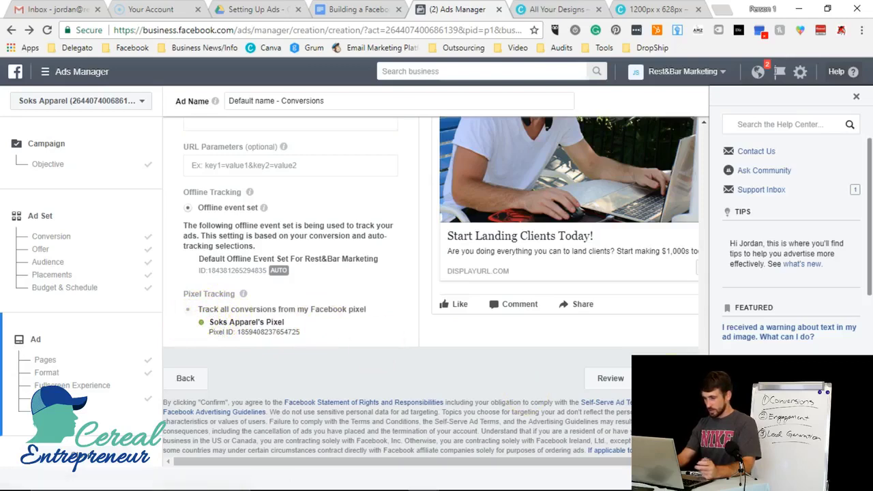
{"action": "scroll", "coordinate": [272, 327], "scroll_direction": "up", "scroll_amount": 5}
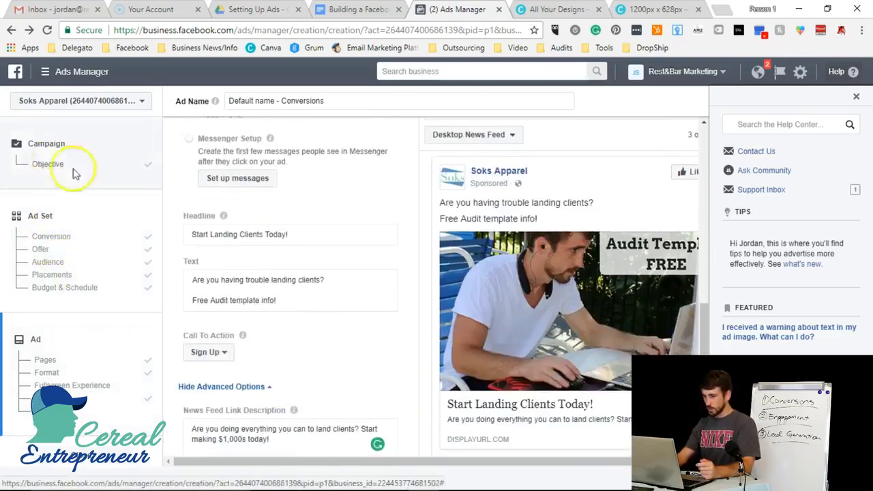
{"action": "scroll", "coordinate": [450, 215], "scroll_direction": "up", "scroll_amount": 5}
{"action": "scroll", "coordinate": [301, 242], "scroll_direction": "up", "scroll_amount": 5}
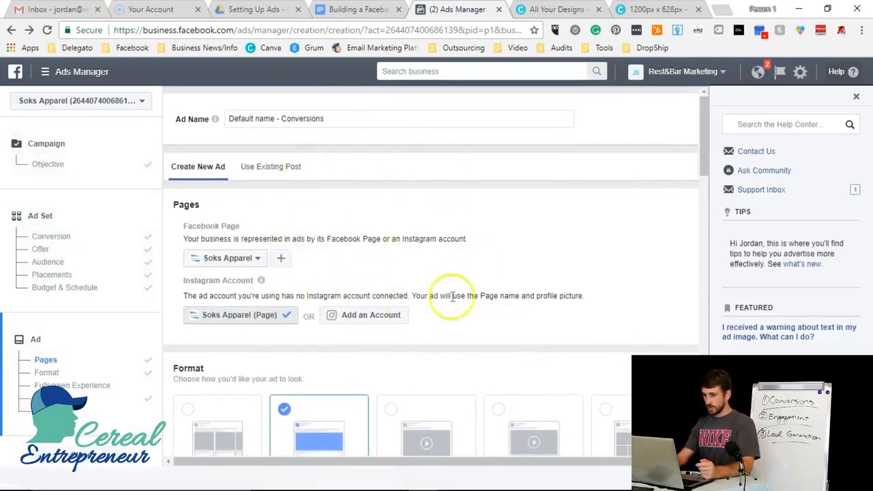
{"action": "scroll", "coordinate": [414, 312], "scroll_direction": "down", "scroll_amount": 2}
{"action": "scroll", "coordinate": [411, 321], "scroll_direction": "down", "scroll_amount": 2}
{"action": "scroll", "coordinate": [433, 331], "scroll_direction": "up", "scroll_amount": 5}
{"action": "left_click", "coordinate": [42, 238]}
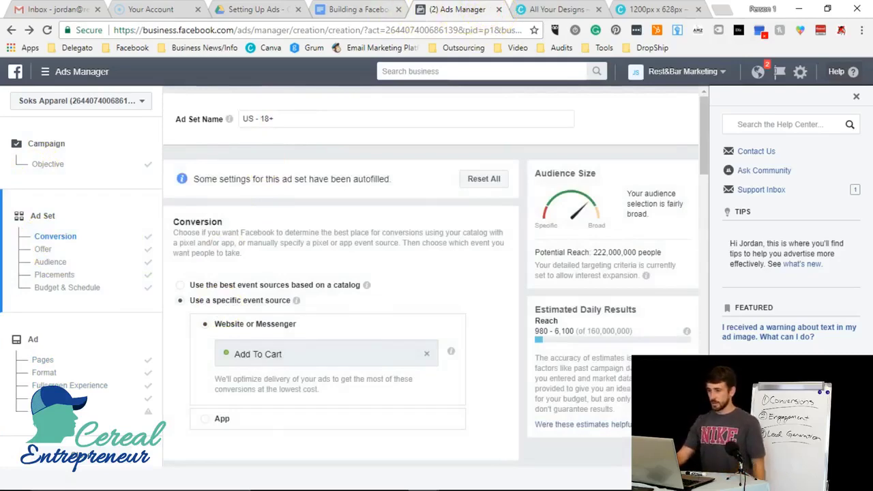
Switch to the "Building a Facebook Ad: Testing Interest Groups" Google Doc and read its testing schedule and result requirements
{"action": "left_click", "coordinate": [355, 10]}
{"action": "scroll", "coordinate": [366, 152], "scroll_direction": "down", "scroll_amount": 2}
{"action": "scroll", "coordinate": [318, 146], "scroll_direction": "up", "scroll_amount": 2}
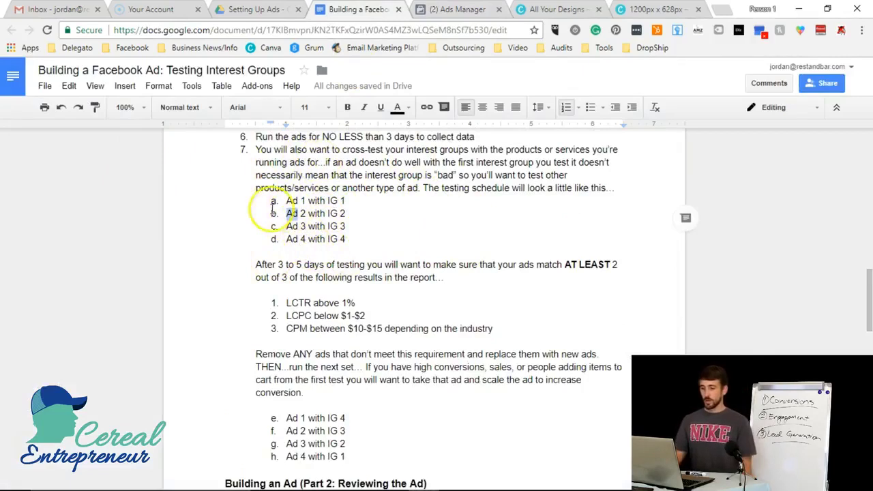
{"action": "left_click_drag", "start_coordinate": [227, 264], "coordinate": [447, 286]}
{"action": "left_click", "coordinate": [448, 290]}
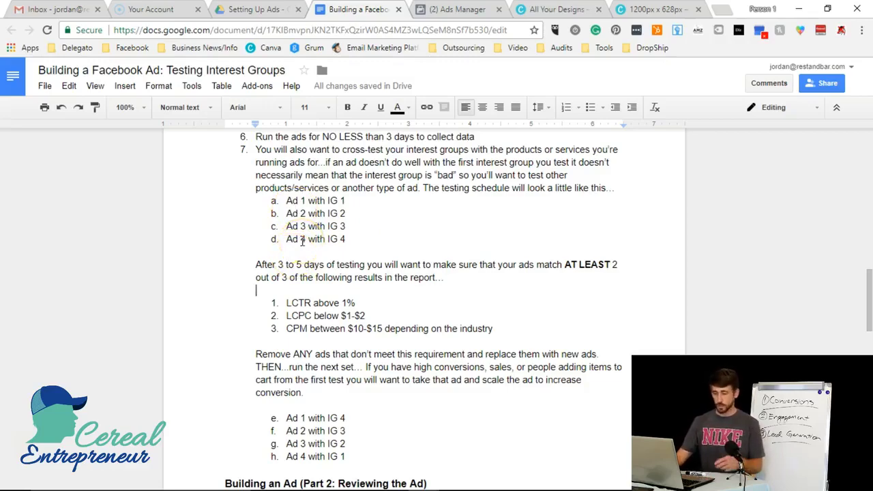
{"action": "scroll", "coordinate": [305, 240], "scroll_direction": "down", "scroll_amount": 1}
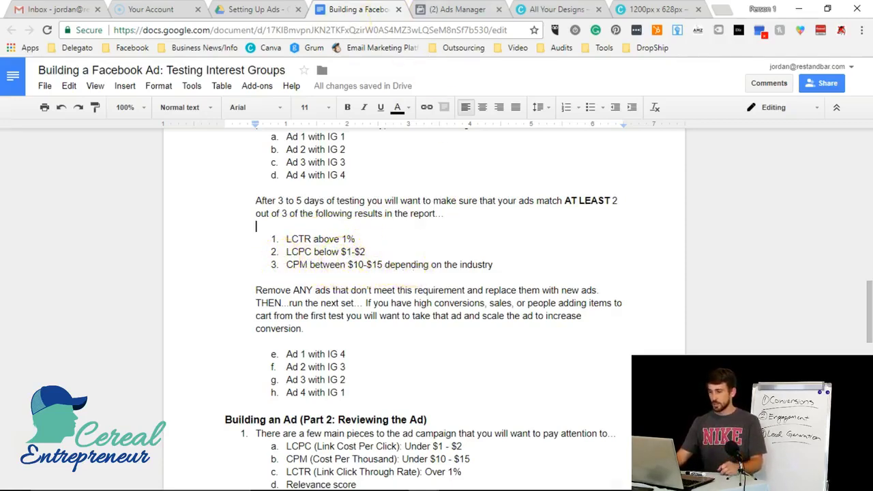
Switch back to Ads Manager, leave ad creation for the Soks Apparel campaigns overview, and close the help pane
{"action": "left_click", "coordinate": [450, 10]}
{"action": "left_click", "coordinate": [69, 71]}
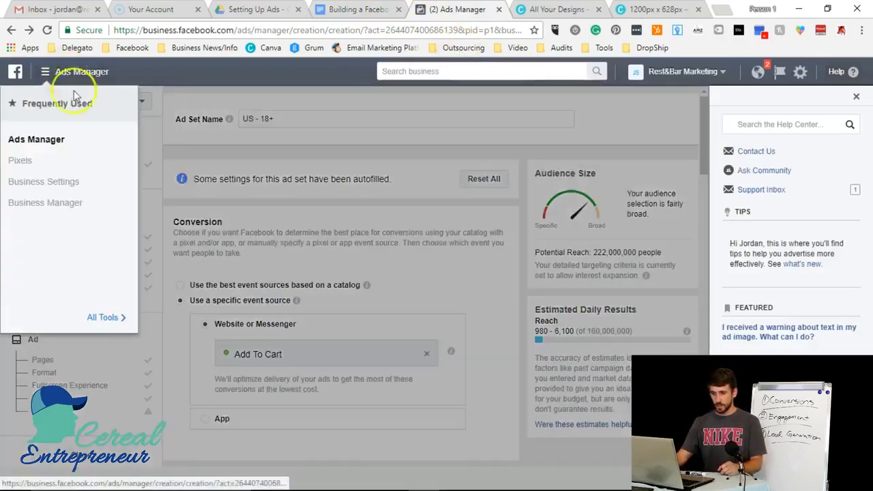
{"action": "left_click", "coordinate": [48, 139]}
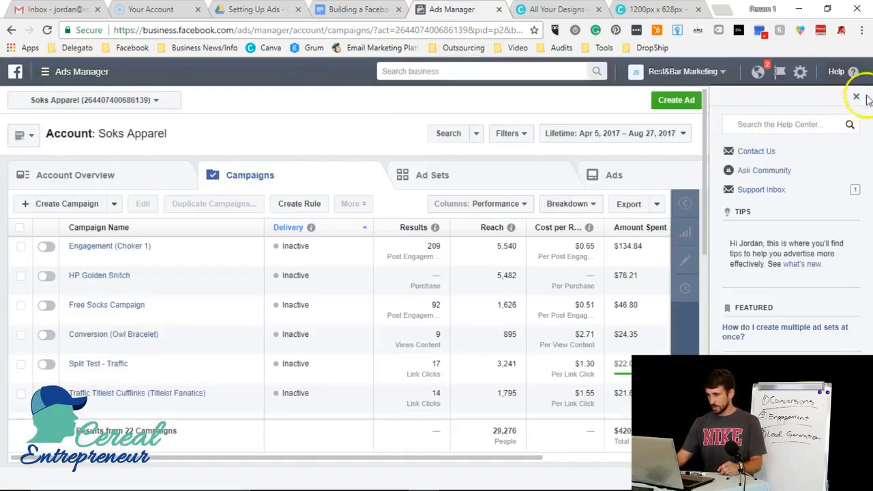
{"action": "left_click", "coordinate": [859, 100]}
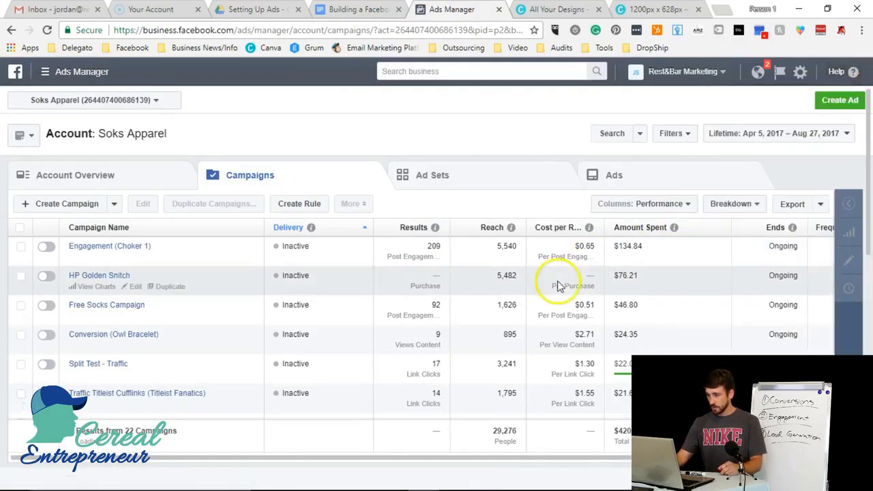
Customize the campaign table's columns, adding CTR (Link Click-Through Rate) and CPC (Cost per Link Click)
{"action": "left_click", "coordinate": [663, 202]}
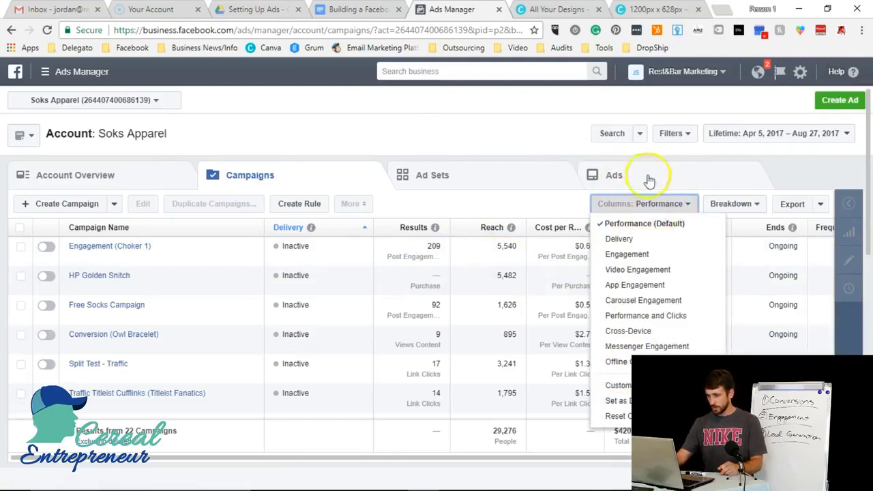
{"action": "left_click", "coordinate": [628, 386]}
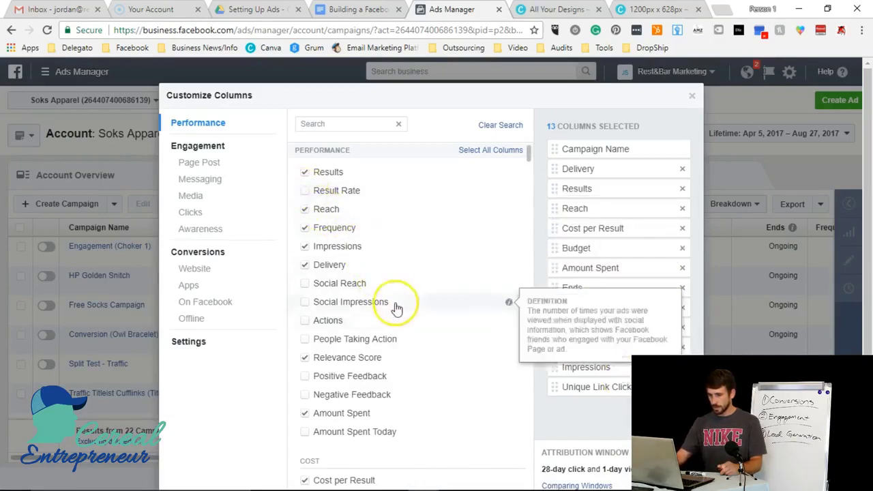
{"action": "scroll", "coordinate": [395, 306], "scroll_direction": "down", "scroll_amount": 2}
{"action": "left_click", "coordinate": [191, 212]}
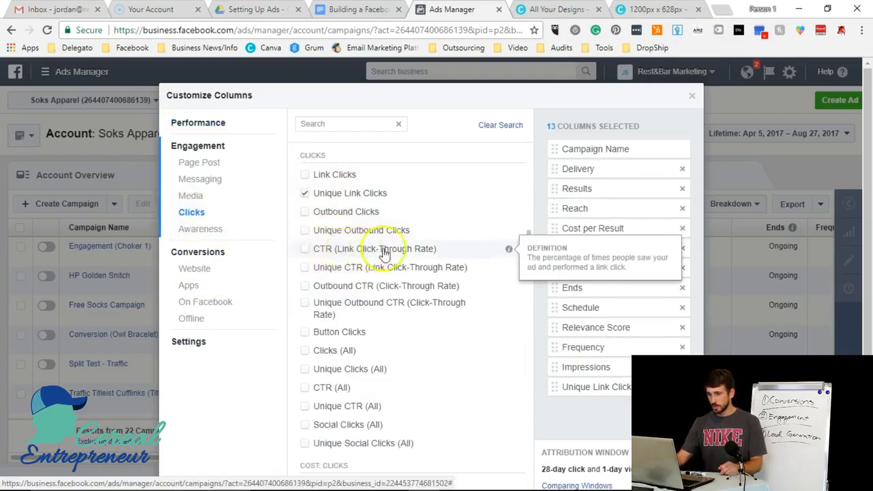
{"action": "left_click", "coordinate": [308, 251]}
{"action": "scroll", "coordinate": [410, 294], "scroll_direction": "down", "scroll_amount": 4}
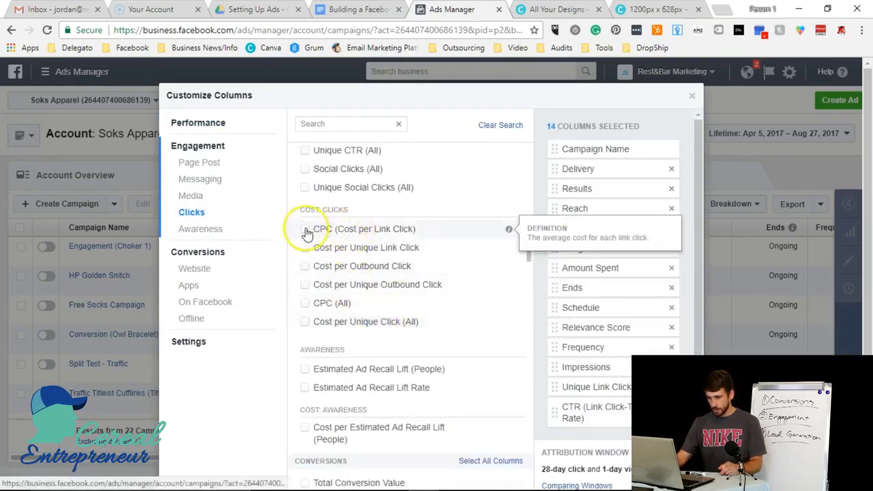
{"action": "left_click", "coordinate": [305, 229]}
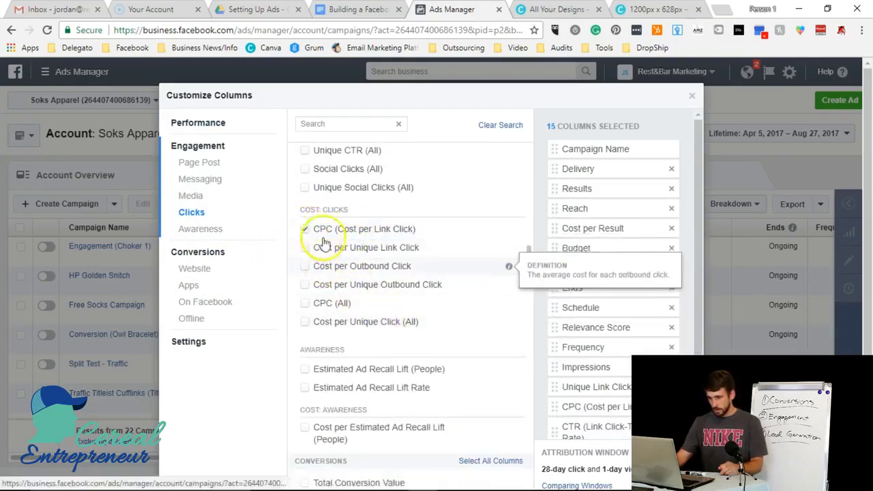
Find the "cpm" metric, add CPM (Cost per 1,000 Impressions) to the columns, and apply the custom column set
{"action": "left_click", "coordinate": [328, 124]}
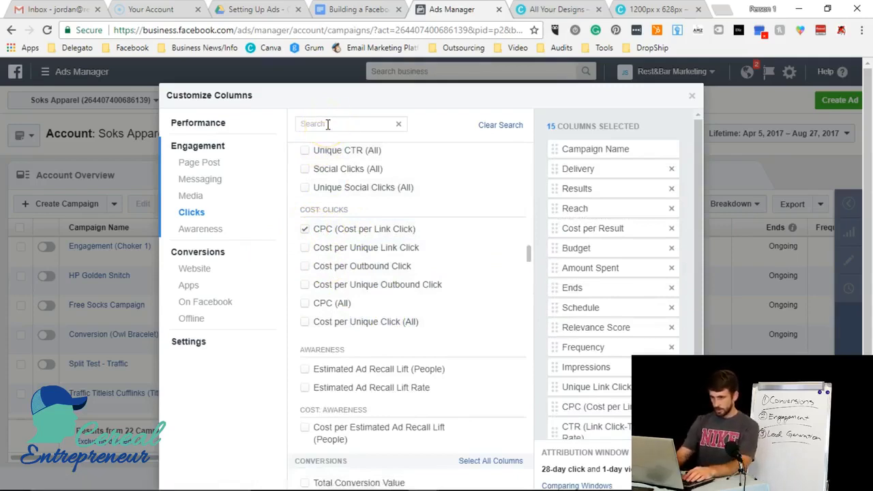
{"action": "type", "text": "cpm"}
{"action": "left_click", "coordinate": [308, 179]}
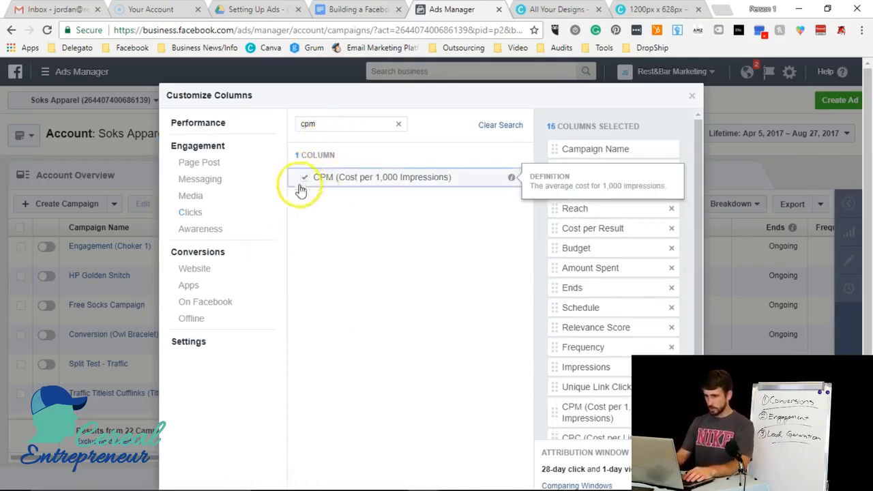
{"action": "scroll", "coordinate": [608, 355], "scroll_direction": "down", "scroll_amount": 1}
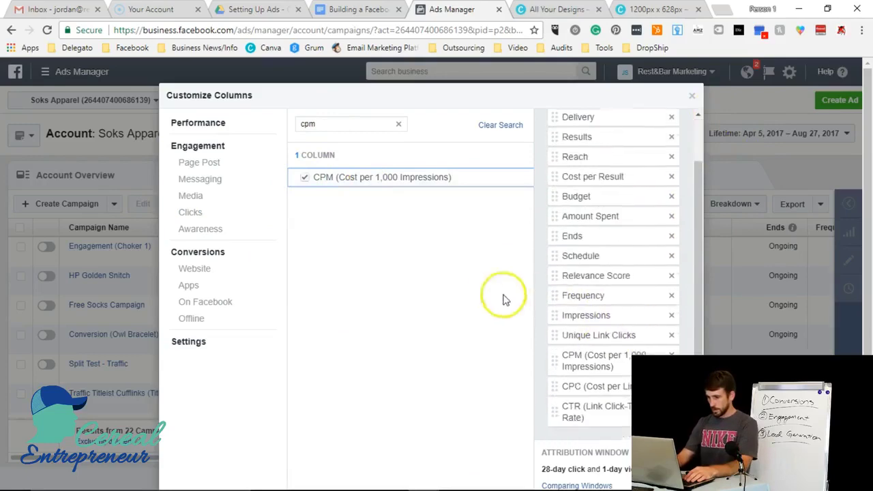
{"action": "scroll", "coordinate": [623, 454], "scroll_direction": "down", "scroll_amount": 2}
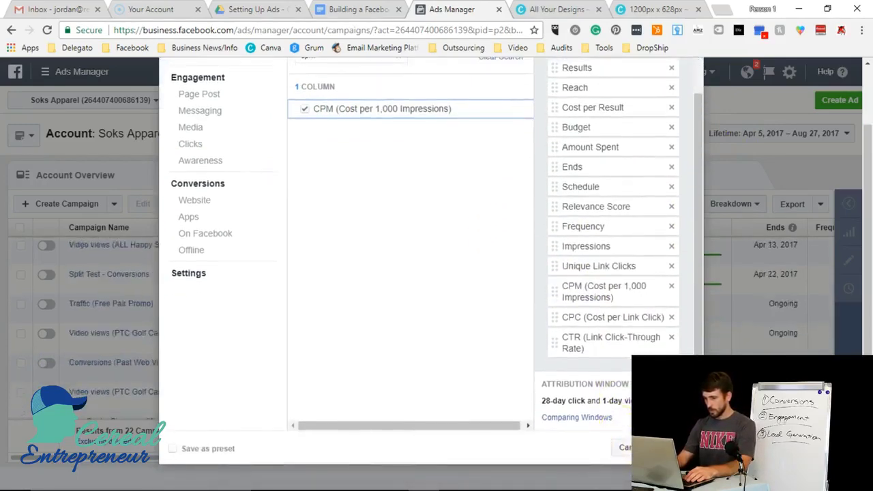
{"action": "left_click", "coordinate": [622, 450]}
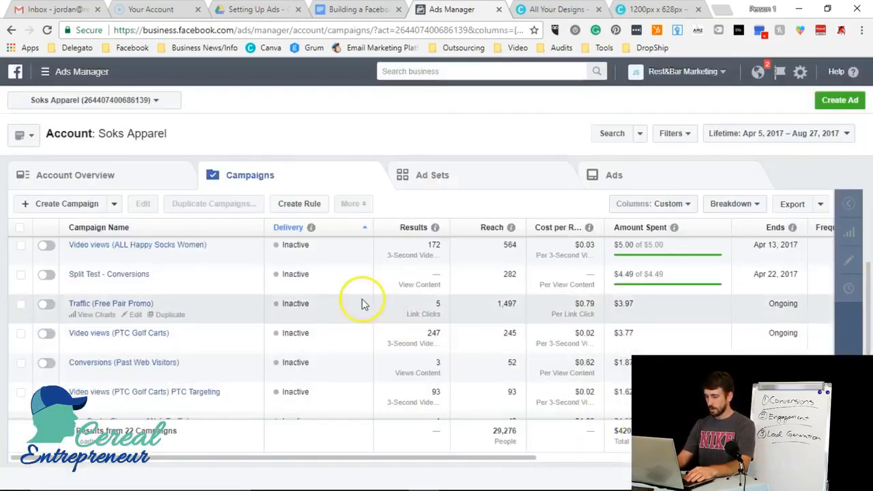
Examine the campaigns' CPM, CPC and CTR columns, selecting the Traffic (Free Pair Promo) campaign for reference
{"action": "scroll", "coordinate": [478, 450], "scroll_direction": "right", "scroll_amount": 5}
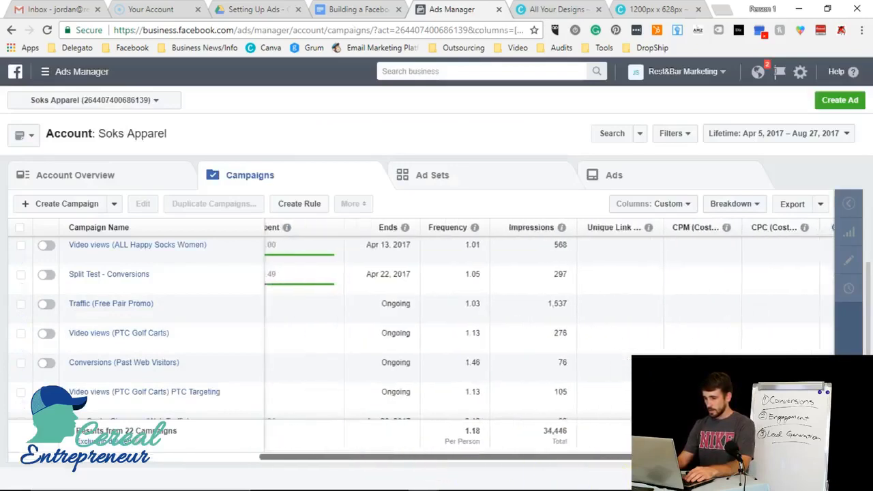
{"action": "scroll", "coordinate": [477, 342], "scroll_direction": "right", "scroll_amount": 2}
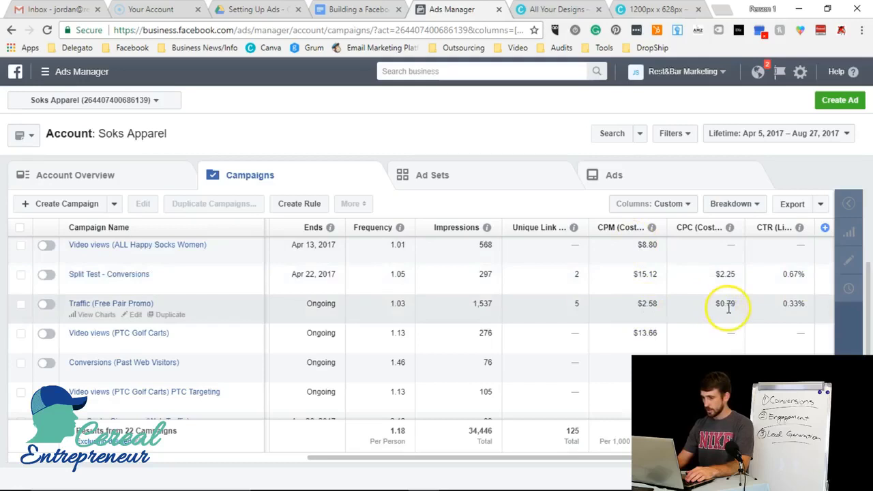
{"action": "left_click_drag", "start_coordinate": [633, 307], "coordinate": [663, 307]}
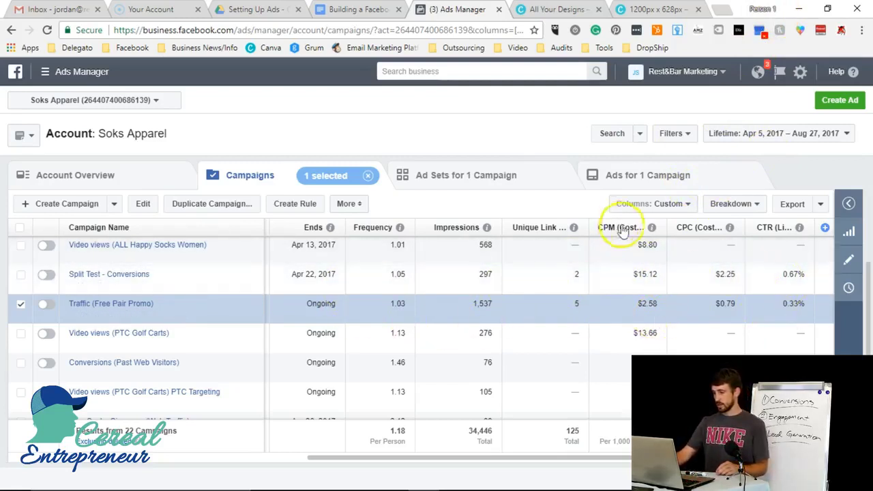
{"action": "mouse_move", "coordinate": [798, 228]}
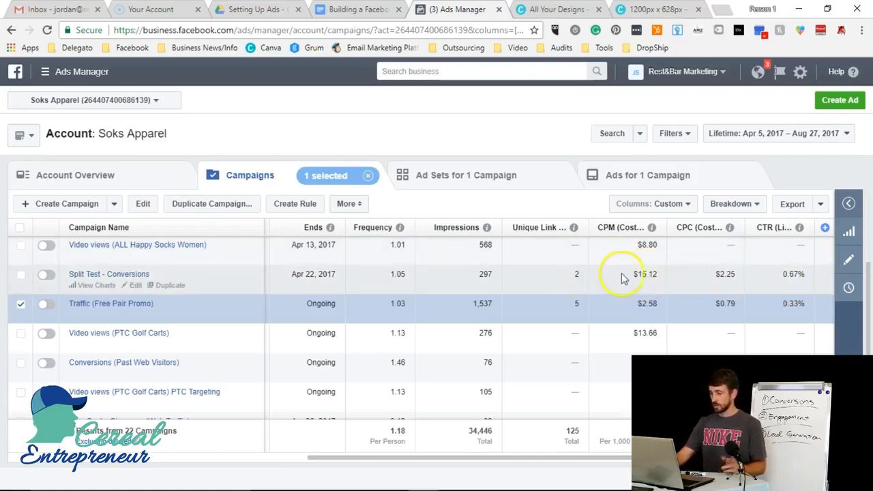
Switch to the interest-group testing Google Doc and highlight the LCTR, LCPC and CPM result requirements
{"action": "left_click", "coordinate": [392, 11]}
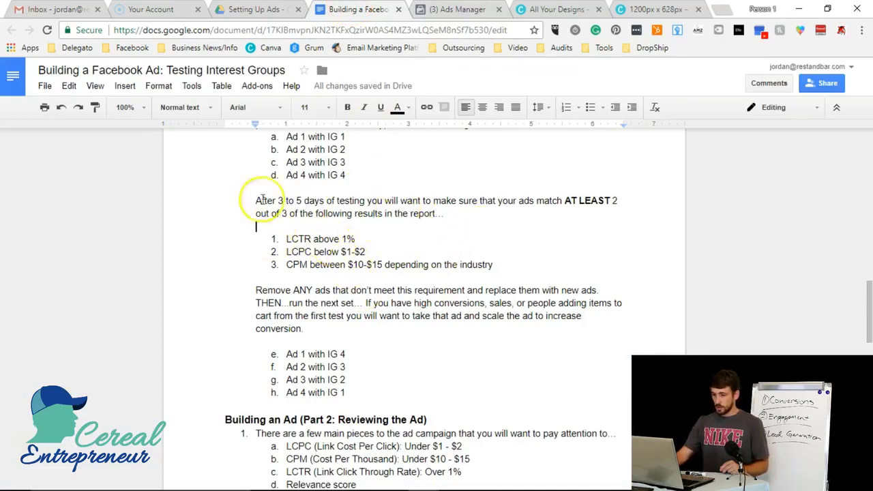
{"action": "left_click_drag", "start_coordinate": [462, 265], "coordinate": [234, 234]}
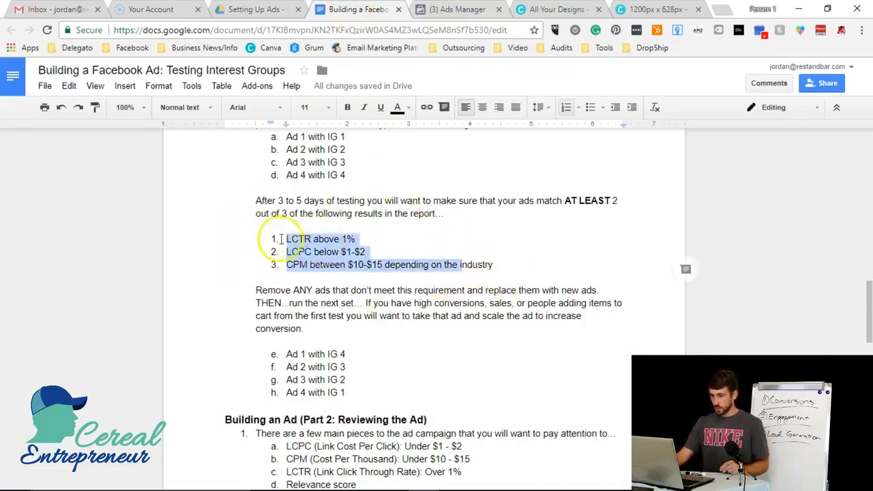
{"action": "left_click", "coordinate": [463, 243]}
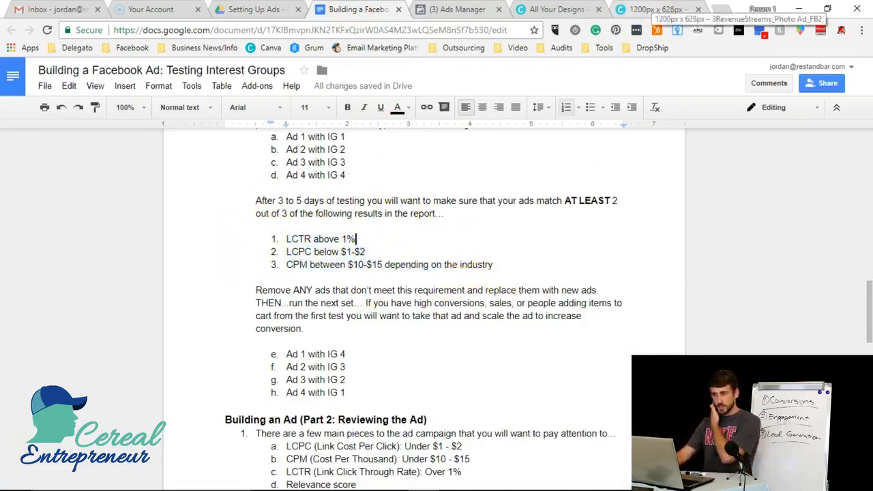
Switch back to Ads Manager, break the campaign results down by Age and Gender, and review the segments
{"action": "left_click", "coordinate": [458, 9]}
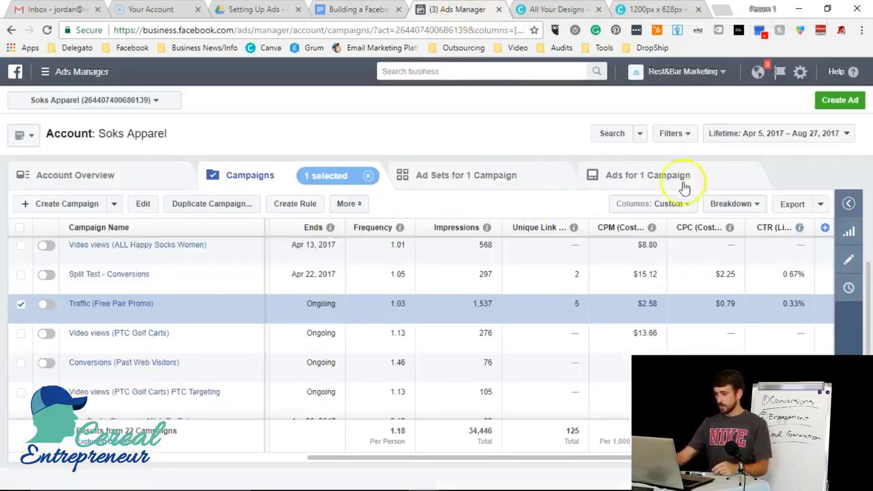
{"action": "left_click", "coordinate": [736, 204]}
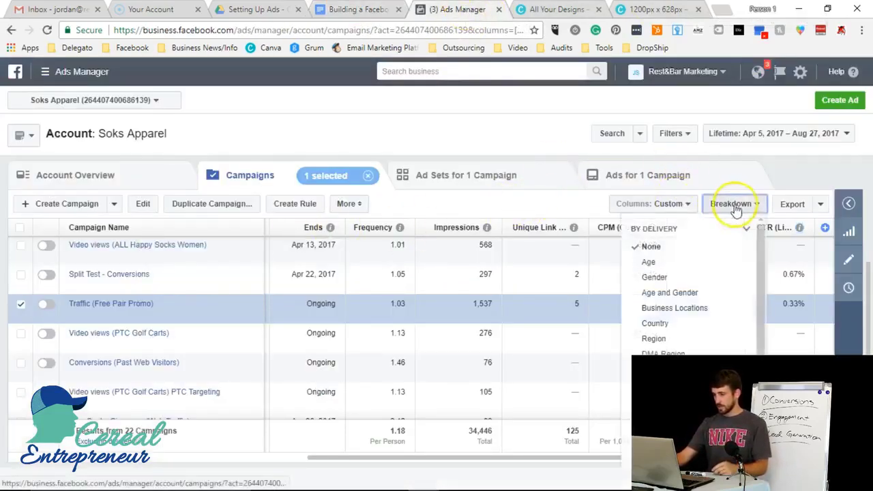
{"action": "left_click", "coordinate": [685, 293]}
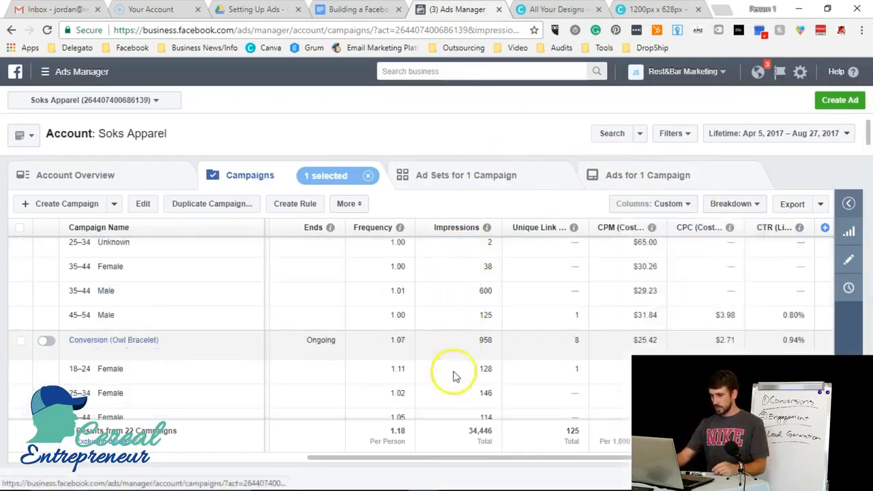
{"action": "scroll", "coordinate": [425, 376], "scroll_direction": "up", "scroll_amount": 2}
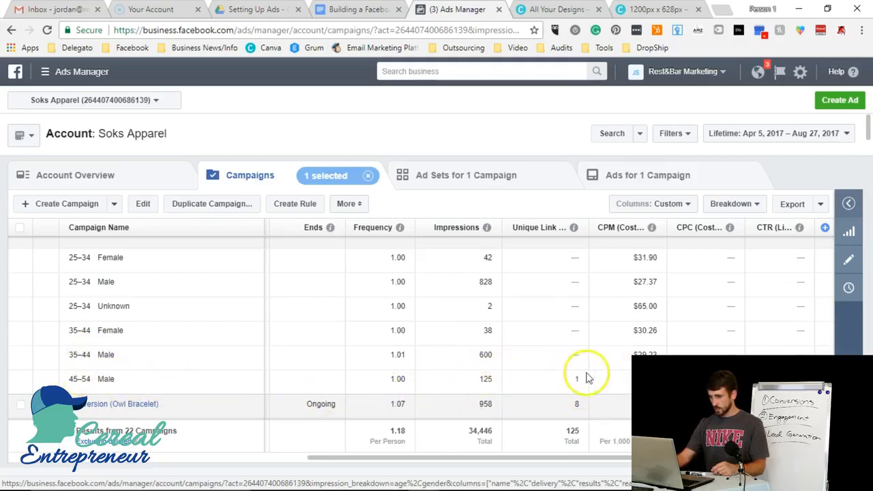
{"action": "scroll", "coordinate": [626, 379], "scroll_direction": "up", "scroll_amount": 1}
{"action": "scroll", "coordinate": [559, 373], "scroll_direction": "up", "scroll_amount": 5}
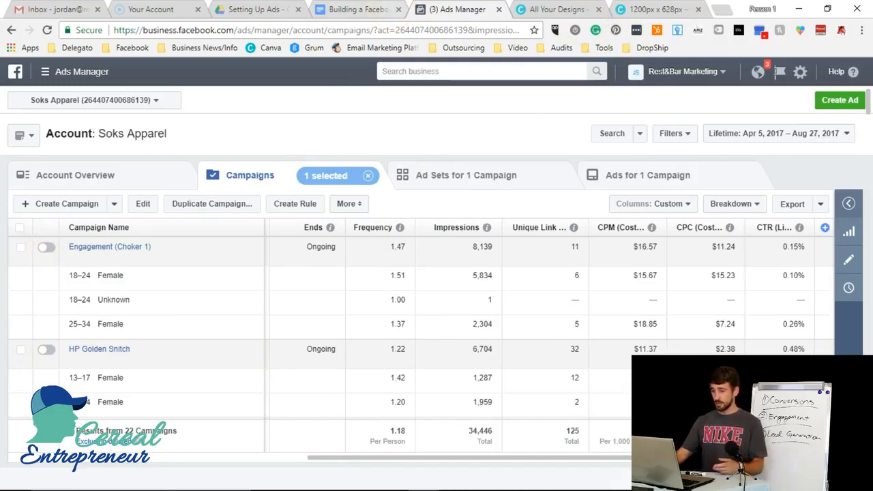
Switch to the testing Google Doc and read its first ad schedule, result requirements and rule for removing ads
{"action": "left_click", "coordinate": [358, 9]}
{"action": "scroll", "coordinate": [232, 184], "scroll_direction": "down", "scroll_amount": 3}
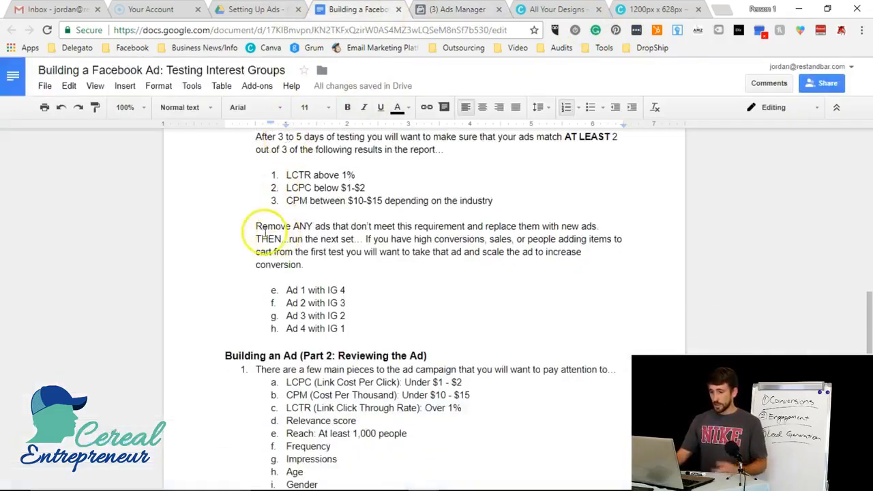
{"action": "scroll", "coordinate": [337, 185], "scroll_direction": "up", "scroll_amount": 3}
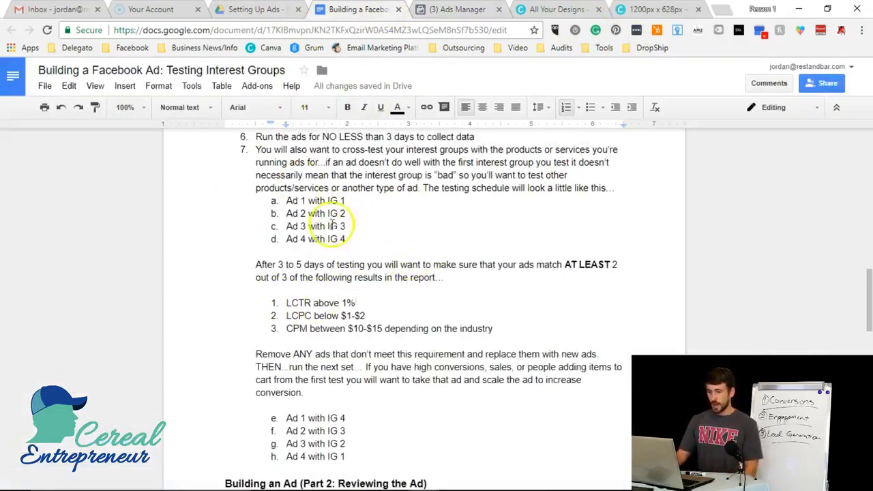
{"action": "scroll", "coordinate": [283, 259], "scroll_direction": "down", "scroll_amount": 1}
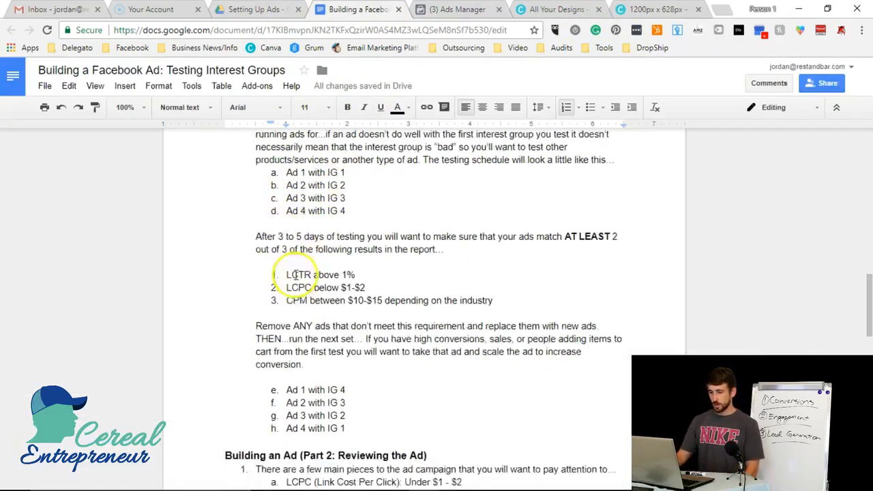
{"action": "scroll", "coordinate": [288, 275], "scroll_direction": "down", "scroll_amount": 1}
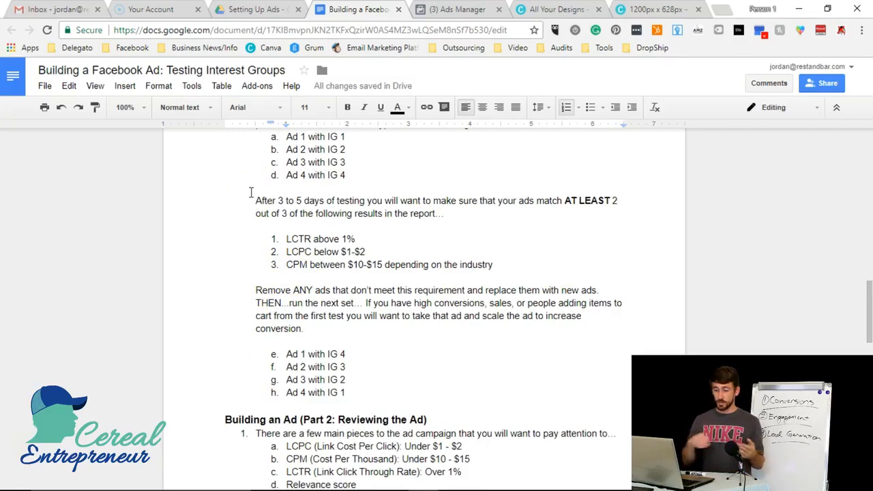
{"action": "scroll", "coordinate": [303, 322], "scroll_direction": "down", "scroll_amount": 1}
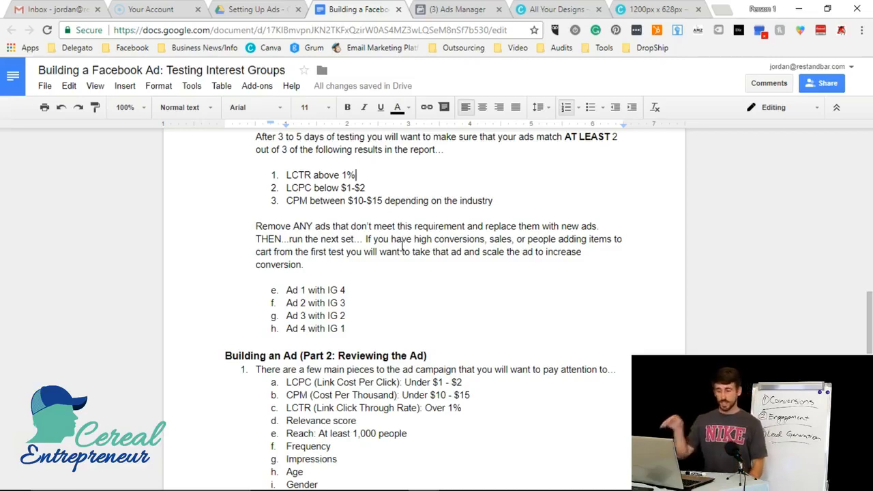
Examine the second round of the testing schedule, highlighting the "Ad 1 with IG 4" pairing
{"action": "left_click", "coordinate": [396, 298]}
{"action": "scroll", "coordinate": [380, 305], "scroll_direction": "down", "scroll_amount": 1}
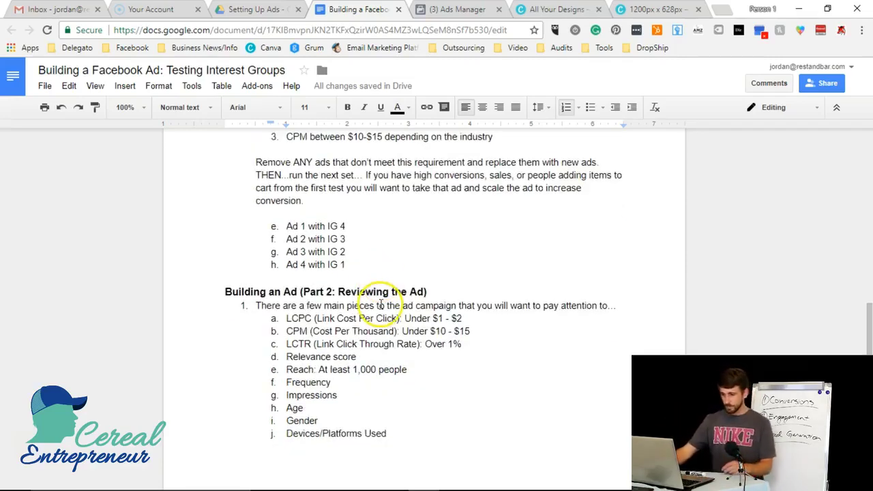
{"action": "scroll", "coordinate": [290, 208], "scroll_direction": "up", "scroll_amount": 1}
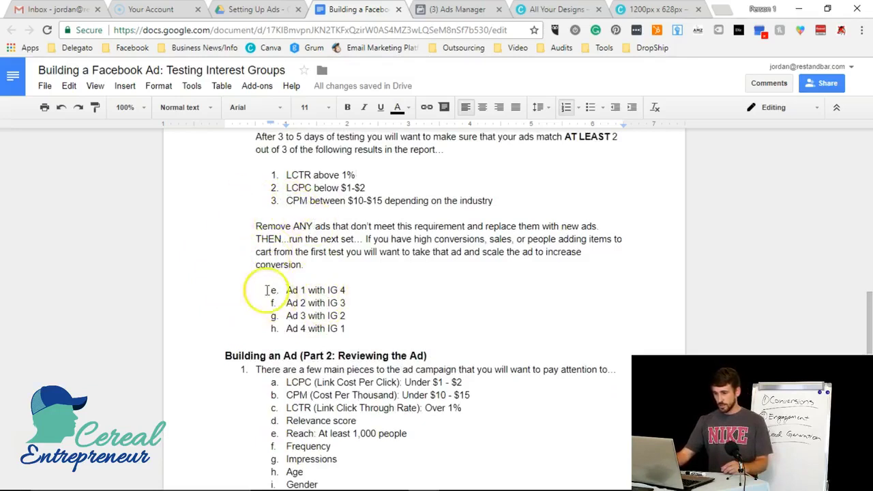
{"action": "left_click_drag", "start_coordinate": [285, 290], "coordinate": [350, 290]}
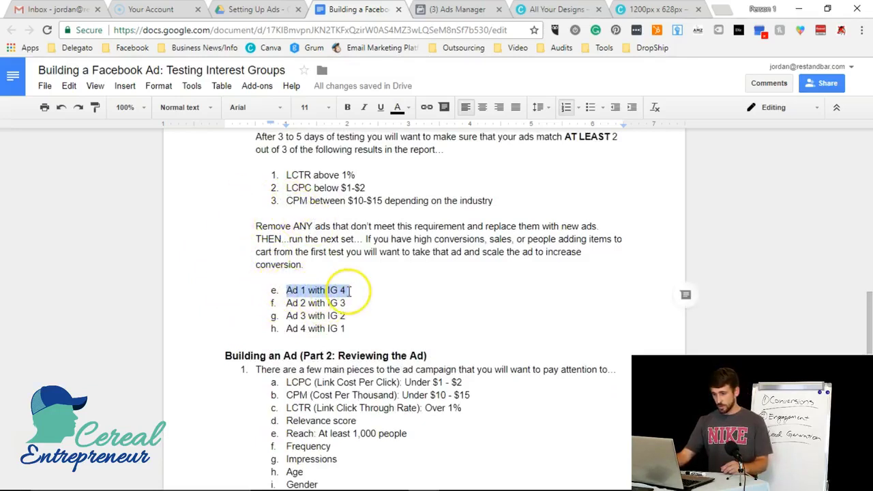
{"action": "left_click", "coordinate": [286, 302]}
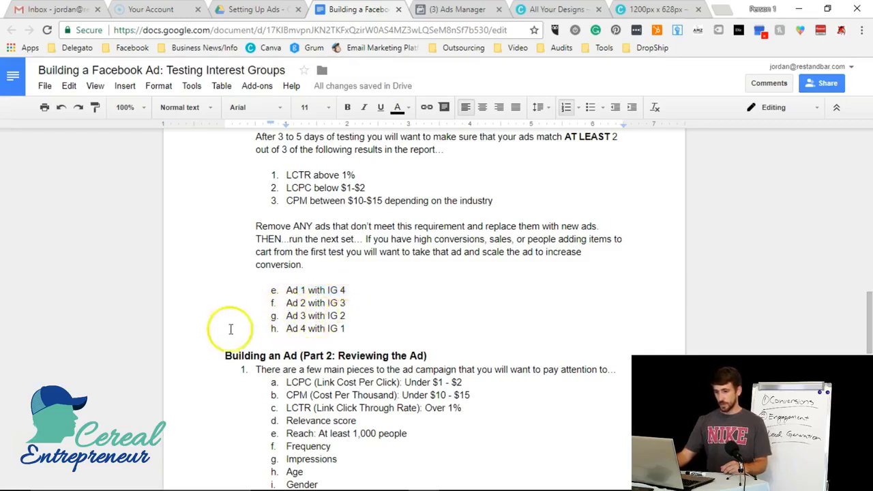
{"action": "scroll", "coordinate": [315, 247], "scroll_direction": "up", "scroll_amount": 2}
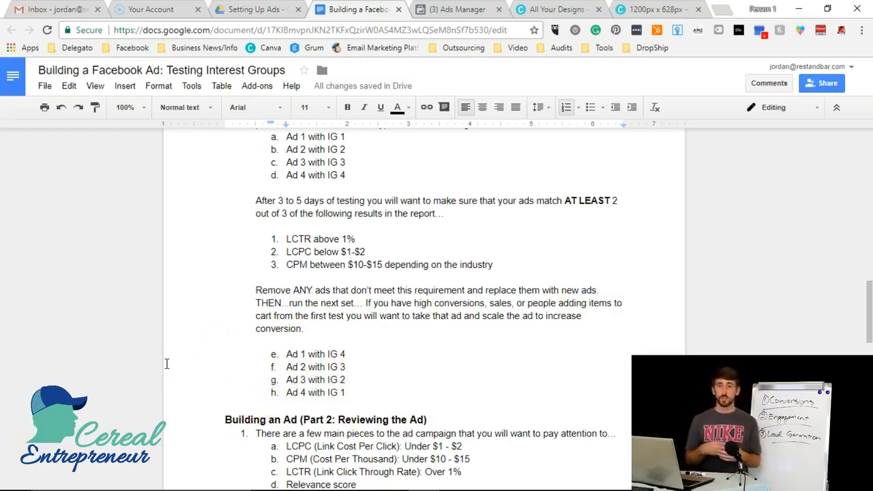
{"action": "left_click", "coordinate": [195, 402]}
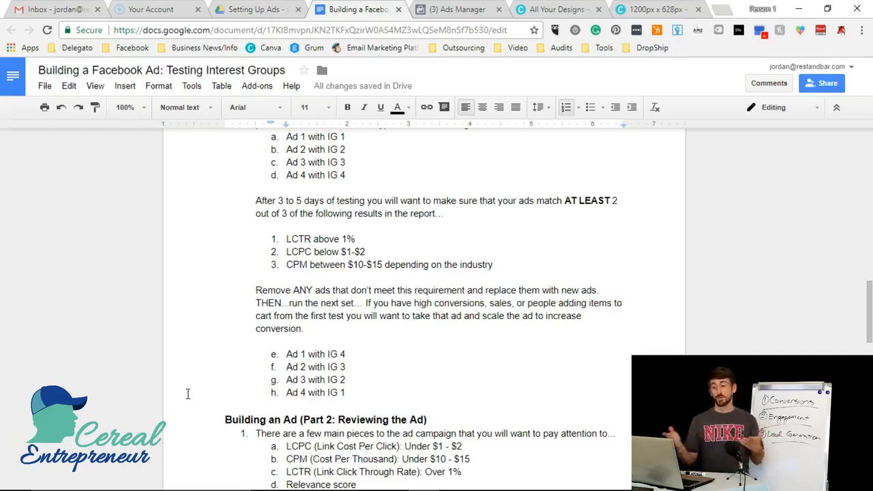
Go to "Building an Ad (Part 2: Reviewing the Ad)" and highlight the LCPC (Link Cost Per Click) guideline
{"action": "scroll", "coordinate": [185, 380], "scroll_direction": "down", "scroll_amount": 3}
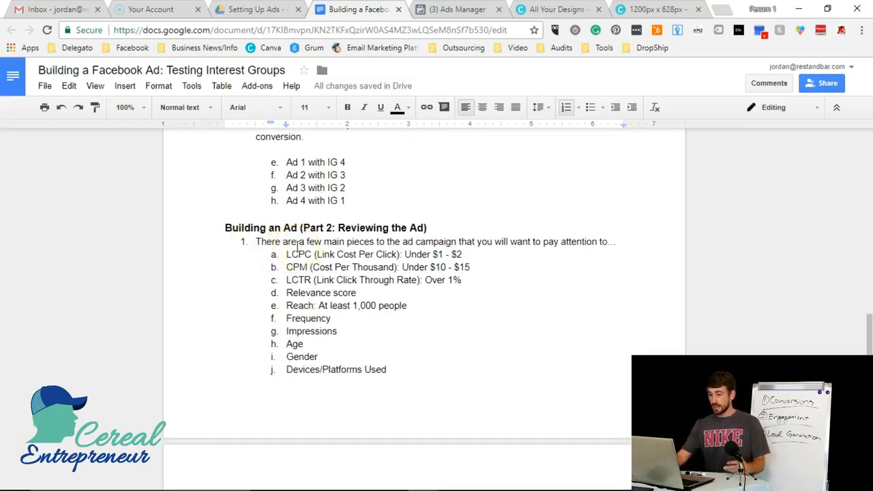
{"action": "scroll", "coordinate": [204, 257], "scroll_direction": "down", "scroll_amount": 1}
{"action": "left_click", "coordinate": [286, 191]}
{"action": "left_click_drag", "start_coordinate": [286, 191], "coordinate": [464, 192]}
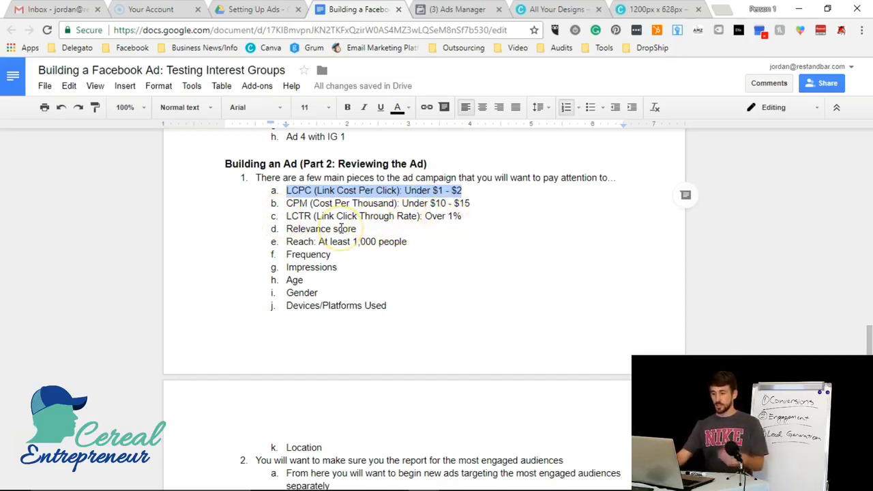
Highlight the "Relevance score" item, switch to Ads Manager and check the relevance score of the campaign's ads
{"action": "left_click_drag", "start_coordinate": [358, 230], "coordinate": [284, 228]}
{"action": "left_click", "coordinate": [287, 230]}
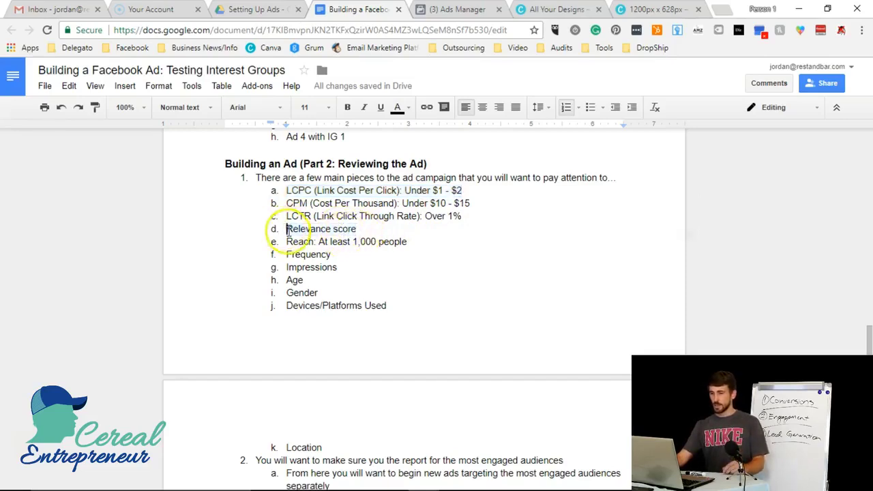
{"action": "key", "text": "ctrl+Tab"}
{"action": "left_click", "coordinate": [657, 180]}
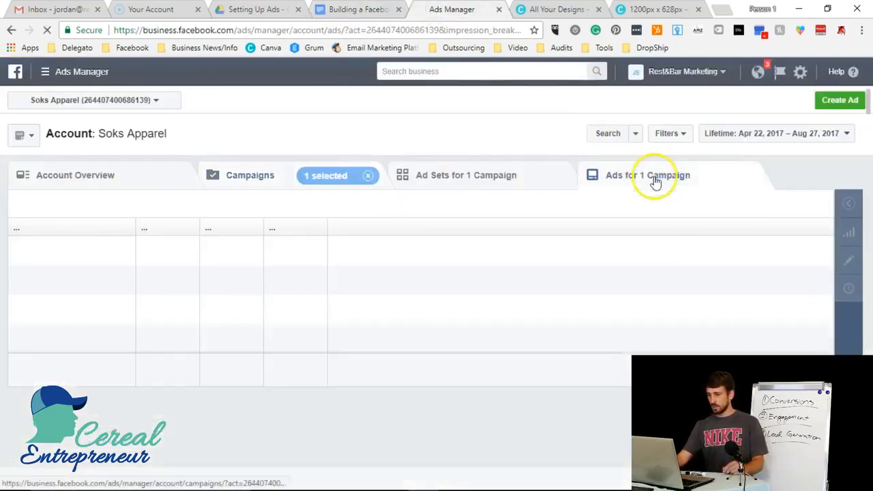
{"action": "mouse_move", "coordinate": [330, 229]}
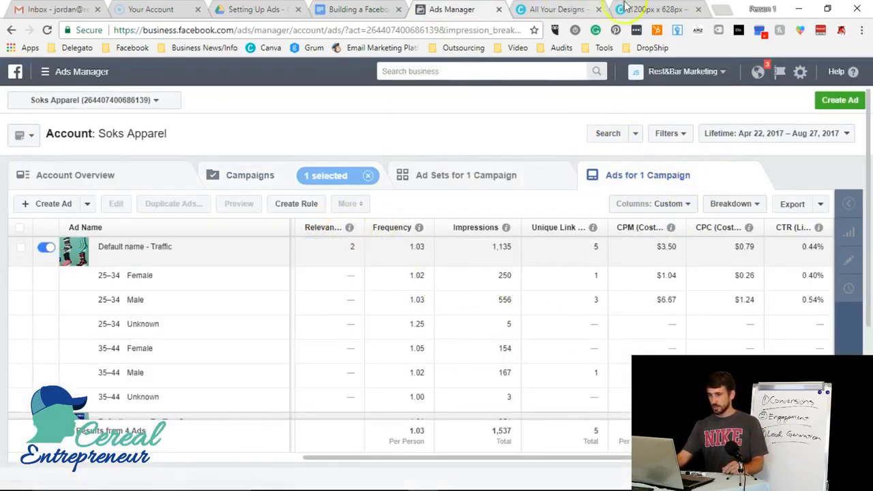
Return to the testing Google Doc and go through the Reach, Frequency and Impressions items of the review list
{"action": "left_click", "coordinate": [360, 8]}
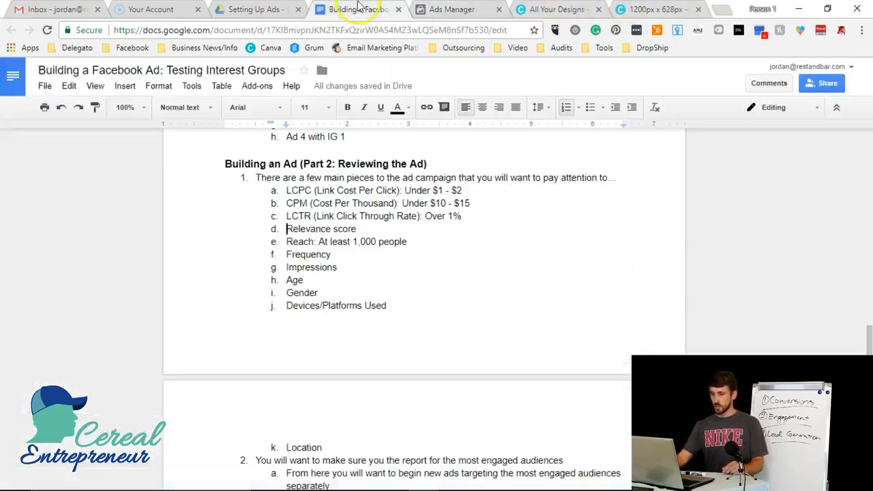
{"action": "left_click", "coordinate": [366, 56]}
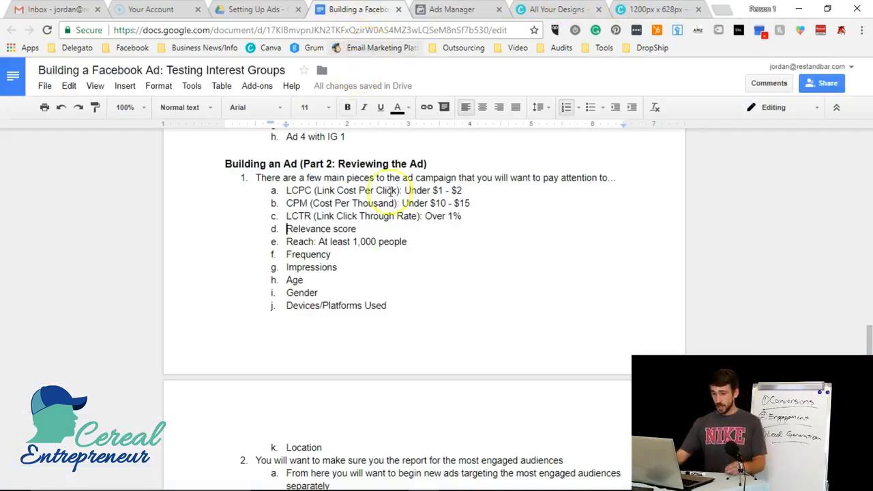
{"action": "left_click_drag", "start_coordinate": [407, 242], "coordinate": [282, 242]}
{"action": "left_click", "coordinate": [309, 244]}
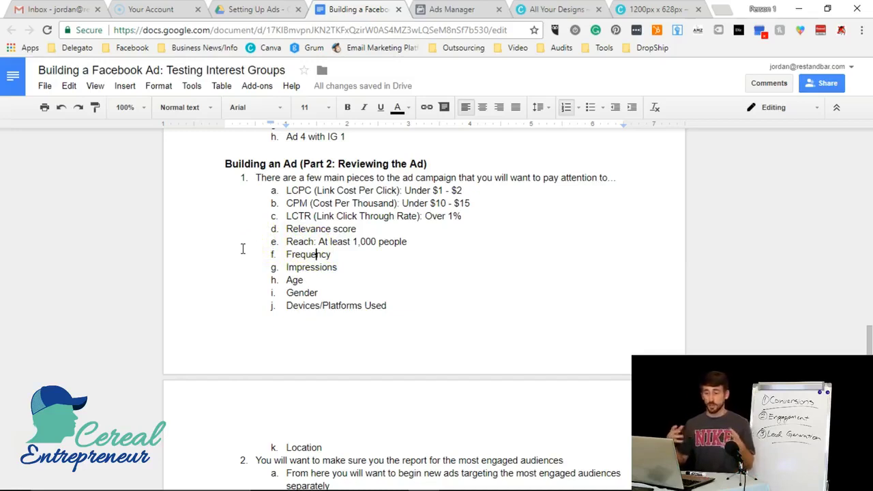
{"action": "left_click", "coordinate": [341, 256]}
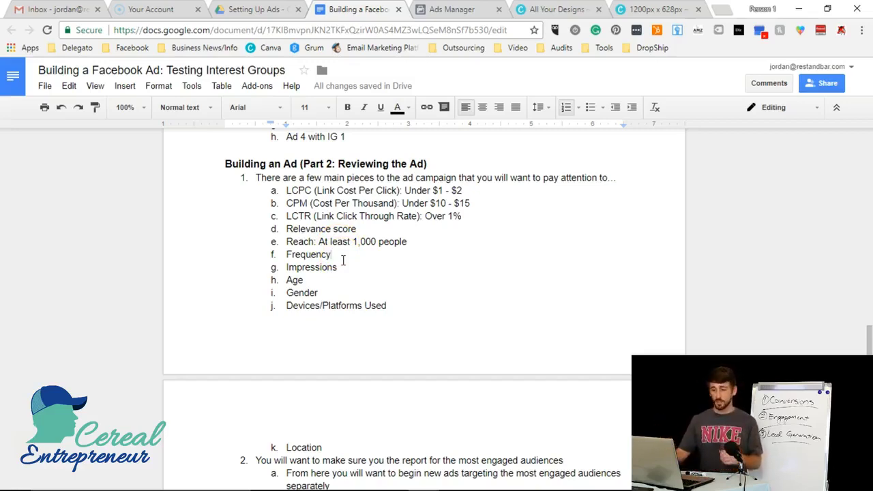
{"action": "left_click", "coordinate": [340, 267]}
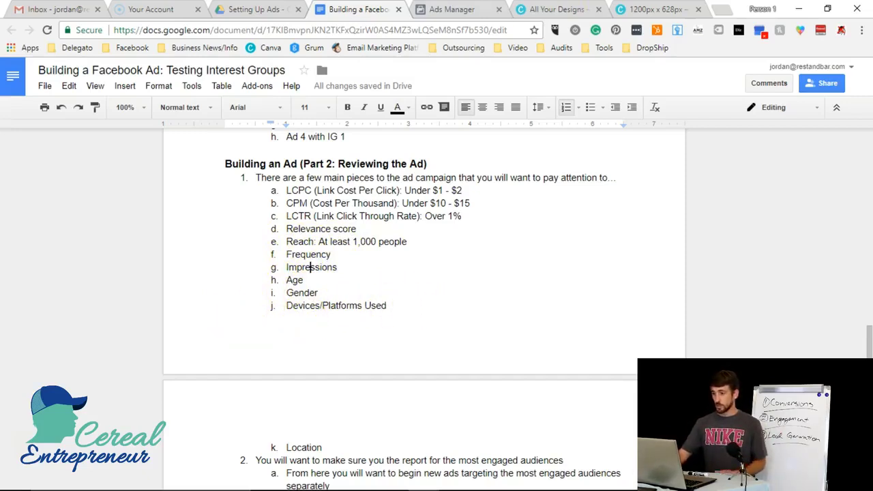
Switch to Ads Manager and examine the platform, placement and device options for breaking down the ad results
{"action": "key", "text": "ctrl+Tab"}
{"action": "left_click", "coordinate": [717, 205]}
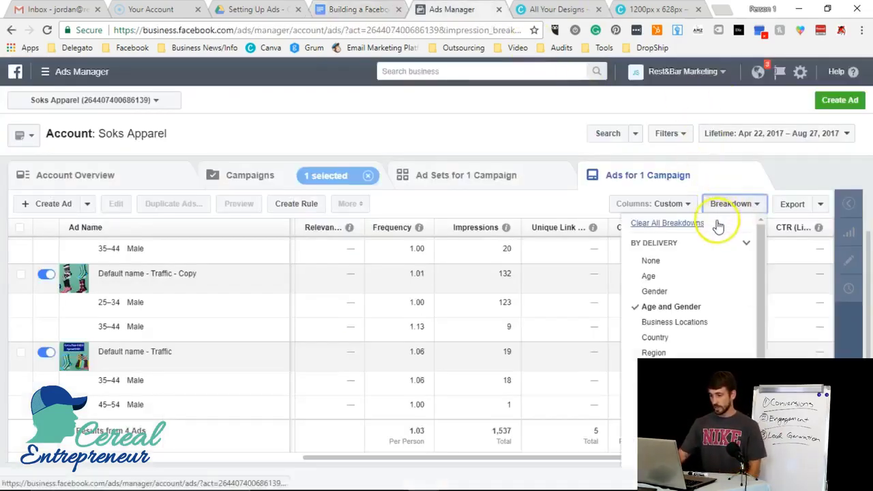
{"action": "scroll", "coordinate": [682, 313], "scroll_direction": "down", "scroll_amount": 3}
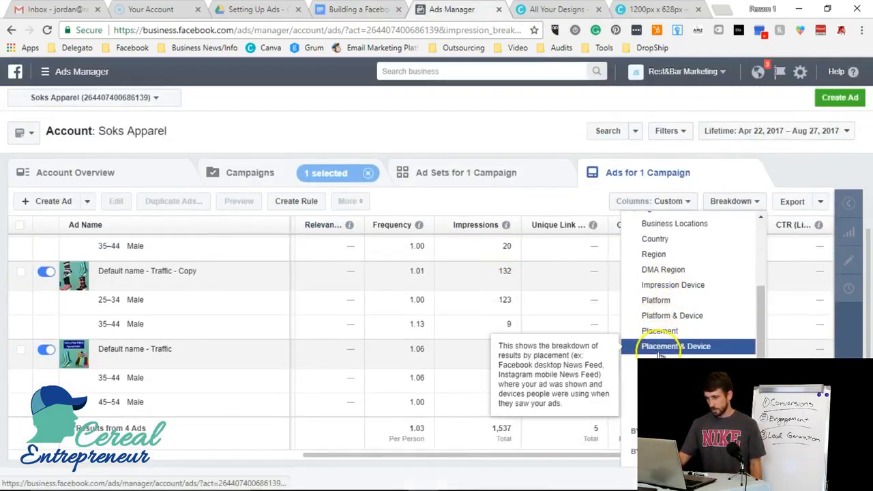
{"action": "left_click", "coordinate": [455, 130]}
Switch back to the testing Google Doc and read on to the Location item and the most engaged audiences guidance
{"action": "left_click", "coordinate": [352, 10]}
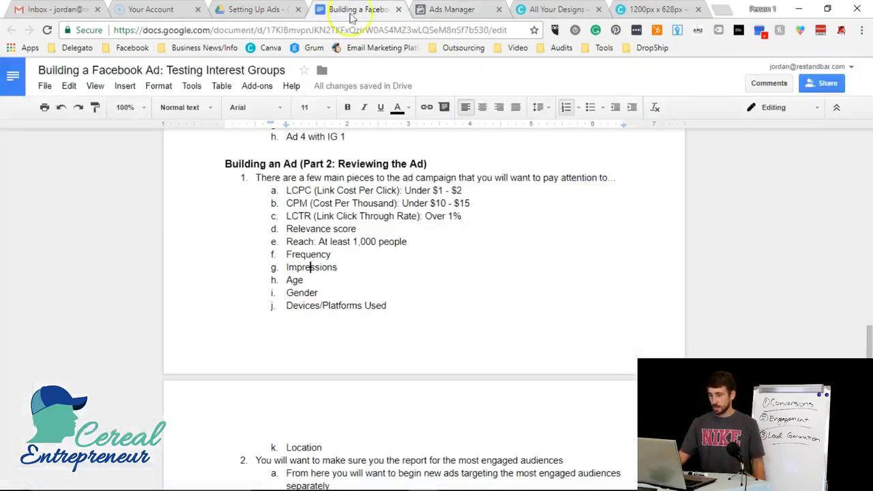
{"action": "scroll", "coordinate": [353, 300], "scroll_direction": "down", "scroll_amount": 1}
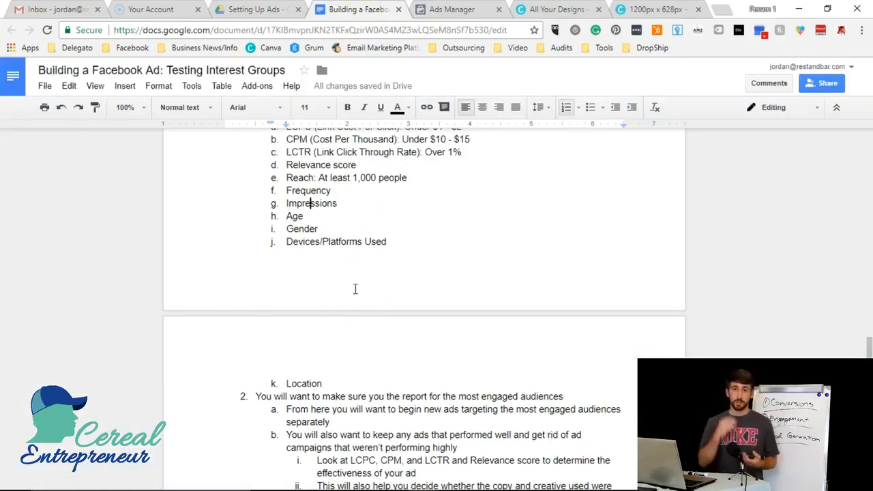
{"action": "scroll", "coordinate": [351, 288], "scroll_direction": "down", "scroll_amount": 3}
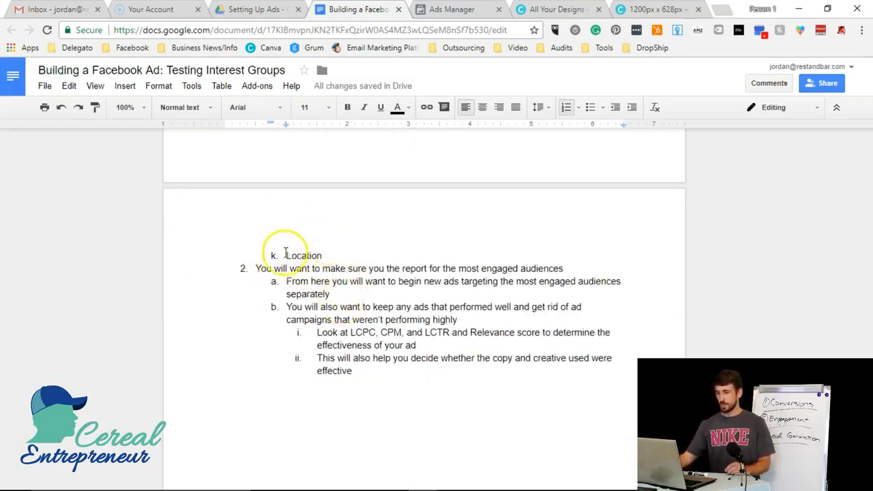
Switch to Ads Manager and examine the location breakdown options such as Country, Region and DMA Region
{"action": "left_click", "coordinate": [450, 9]}
{"action": "left_click", "coordinate": [729, 204]}
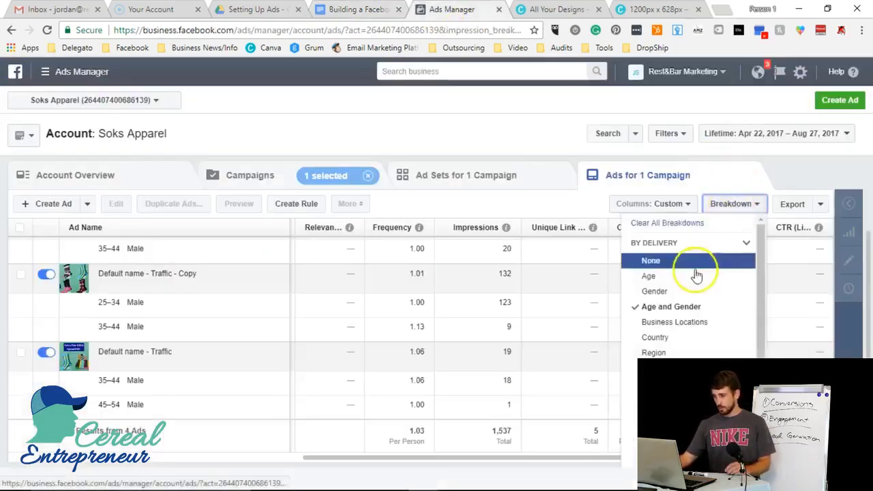
{"action": "scroll", "coordinate": [696, 334], "scroll_direction": "down", "scroll_amount": 1}
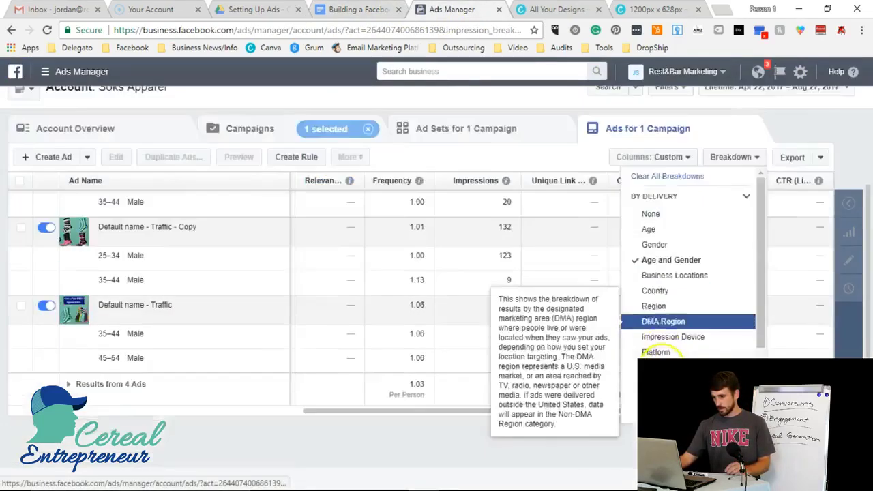
{"action": "scroll", "coordinate": [696, 325], "scroll_direction": "up", "scroll_amount": 1}
{"action": "left_click", "coordinate": [549, 131]}
Return to the testing Google Doc and insert the missing word "get" before "the report" in item 2 on engaged audiences
{"action": "left_click", "coordinate": [358, 9]}
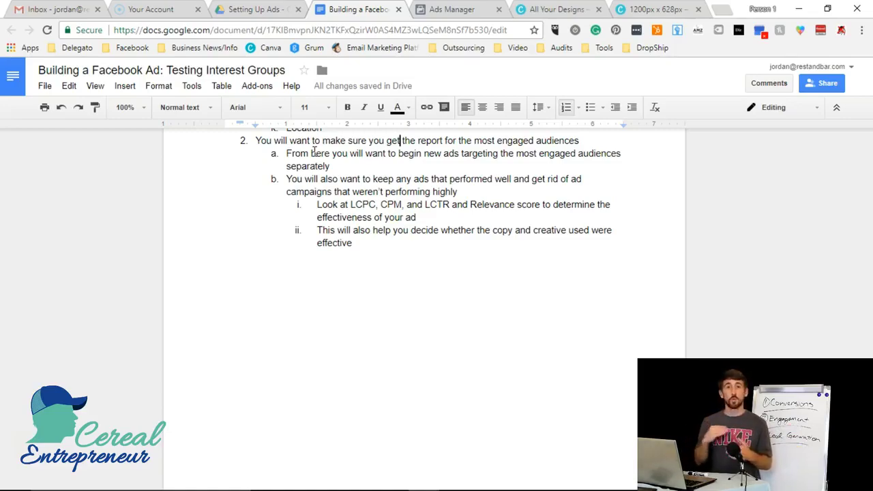
{"action": "left_click", "coordinate": [279, 219]}
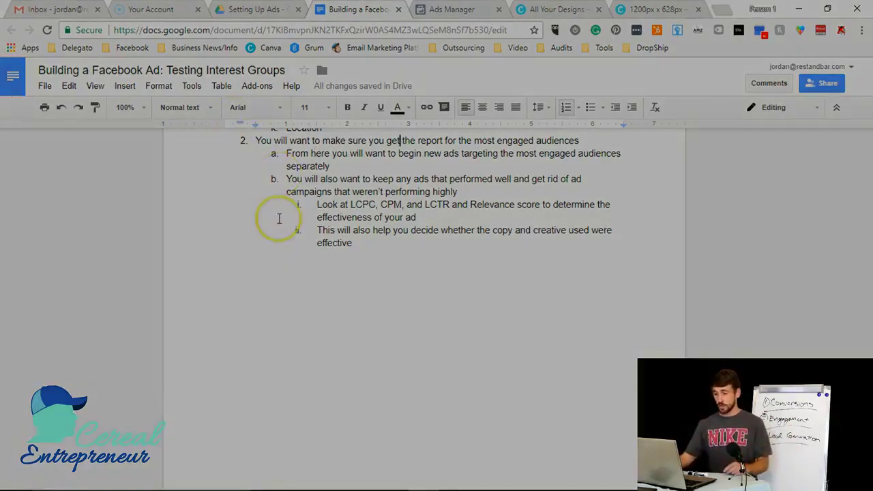